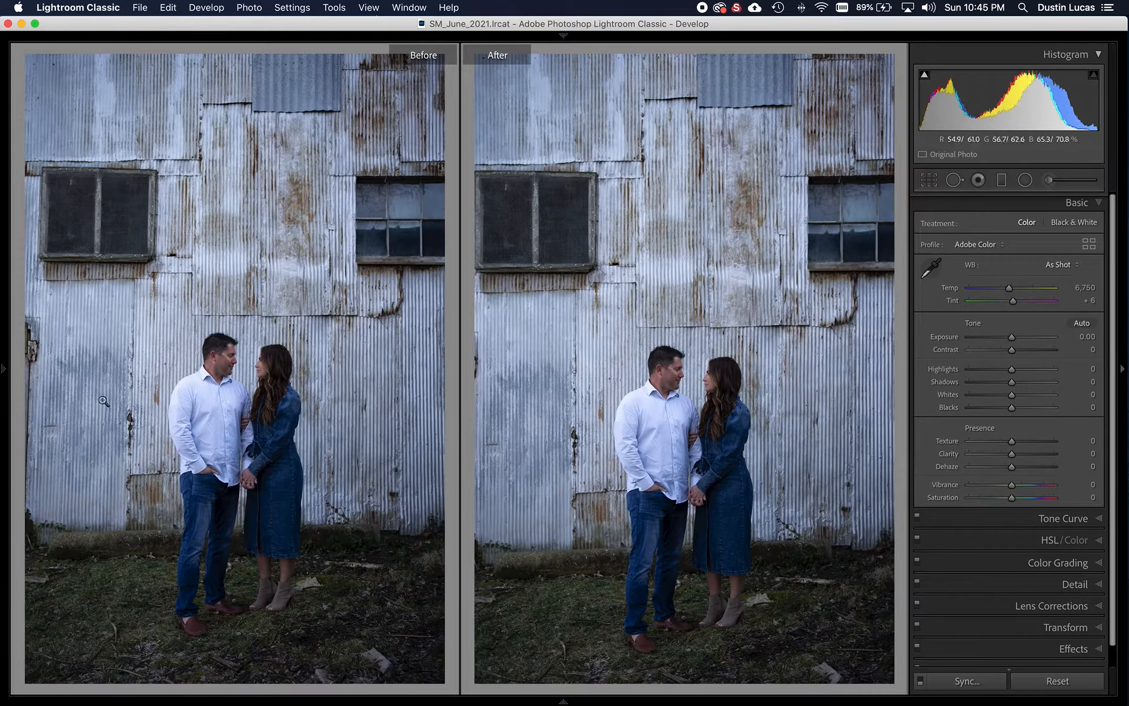
# - Look through the _Custom Profiles preset group and preview its presets on the couple photo
pyautogui.click(6, 371)
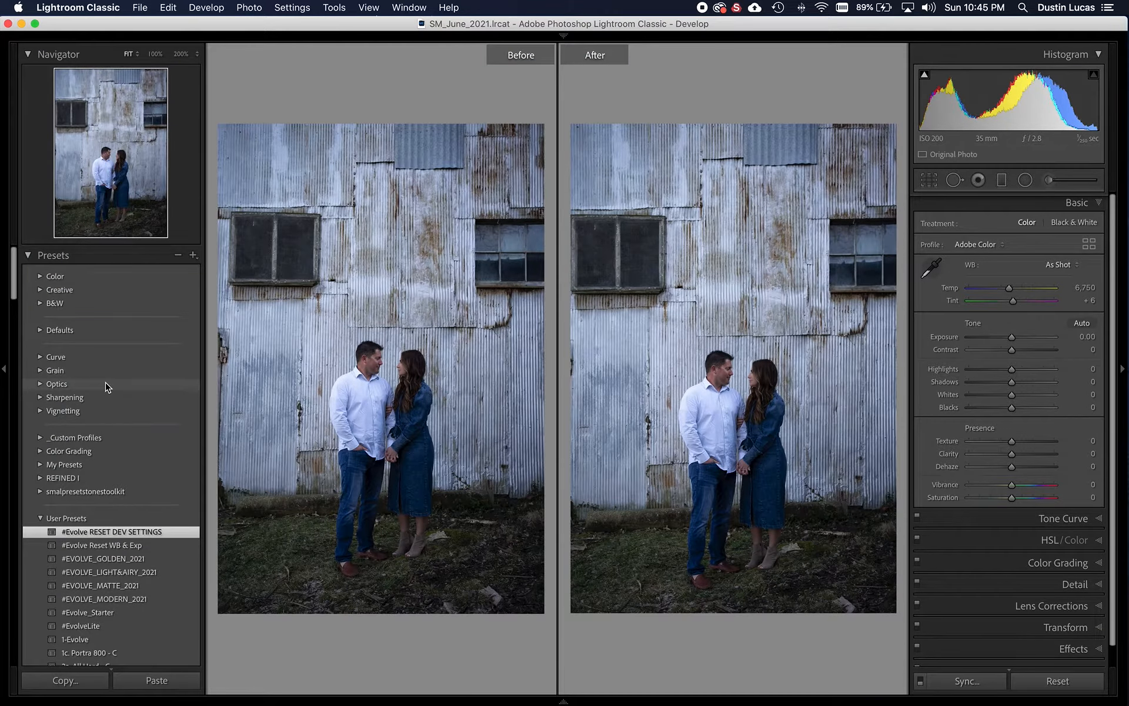
pyautogui.click(41, 518)
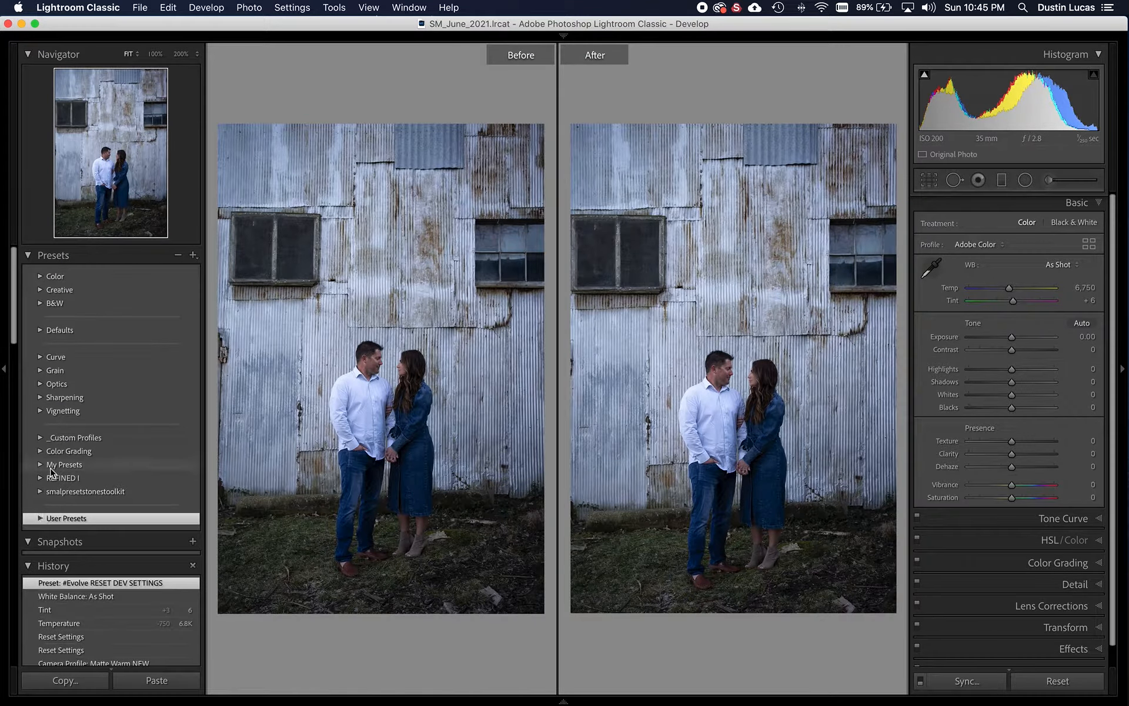
pyautogui.click(40, 437)
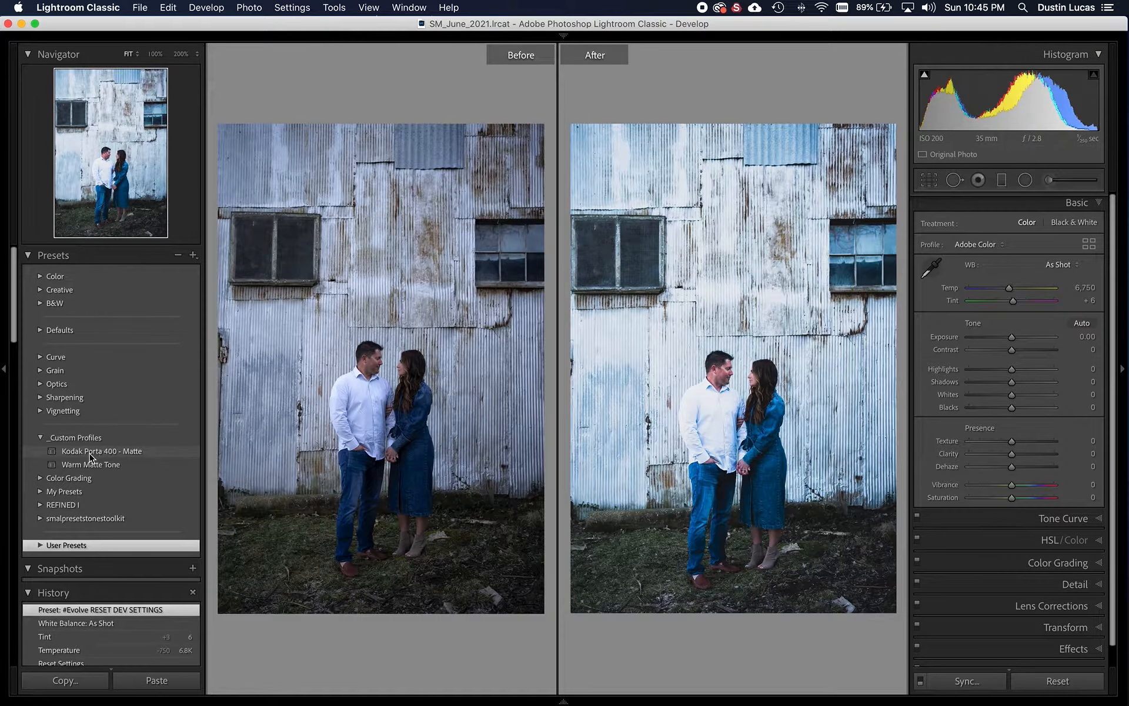
pyautogui.click(40, 437)
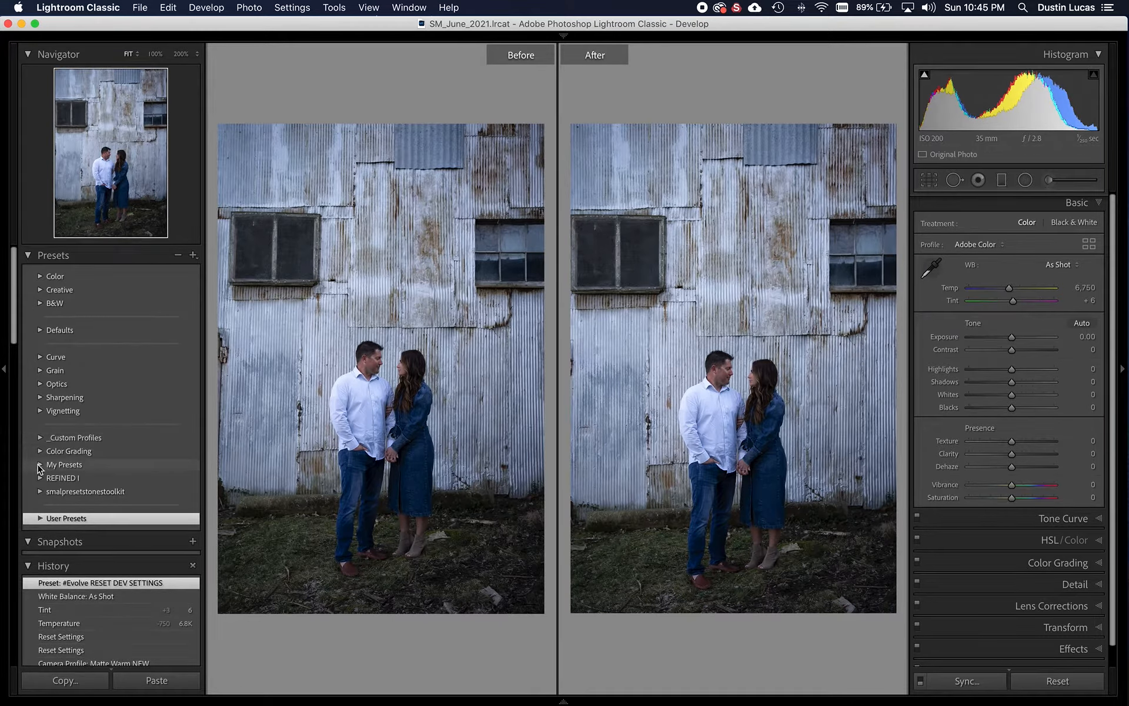
pyautogui.click(39, 464)
pyautogui.click(40, 465)
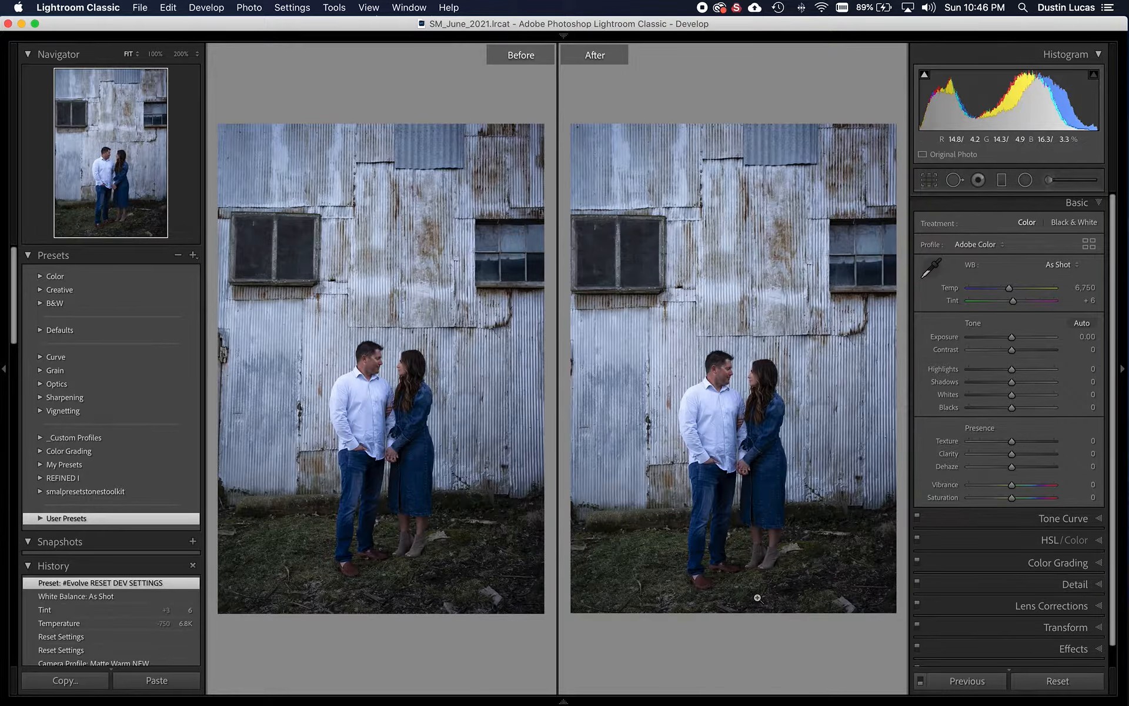
pyautogui.press('Tab')
pyautogui.click(1124, 372)
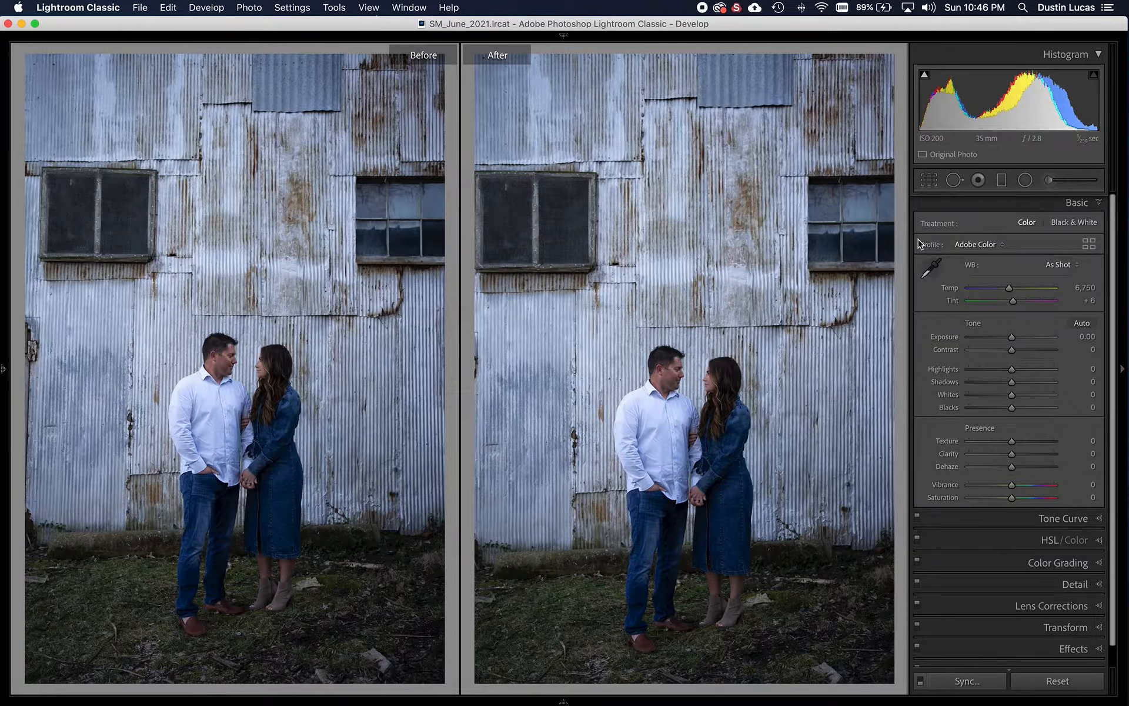
# - Browse the full profile list and apply the Matte Warm NEW profile from the MY PROFILES group
pyautogui.click(964, 245)
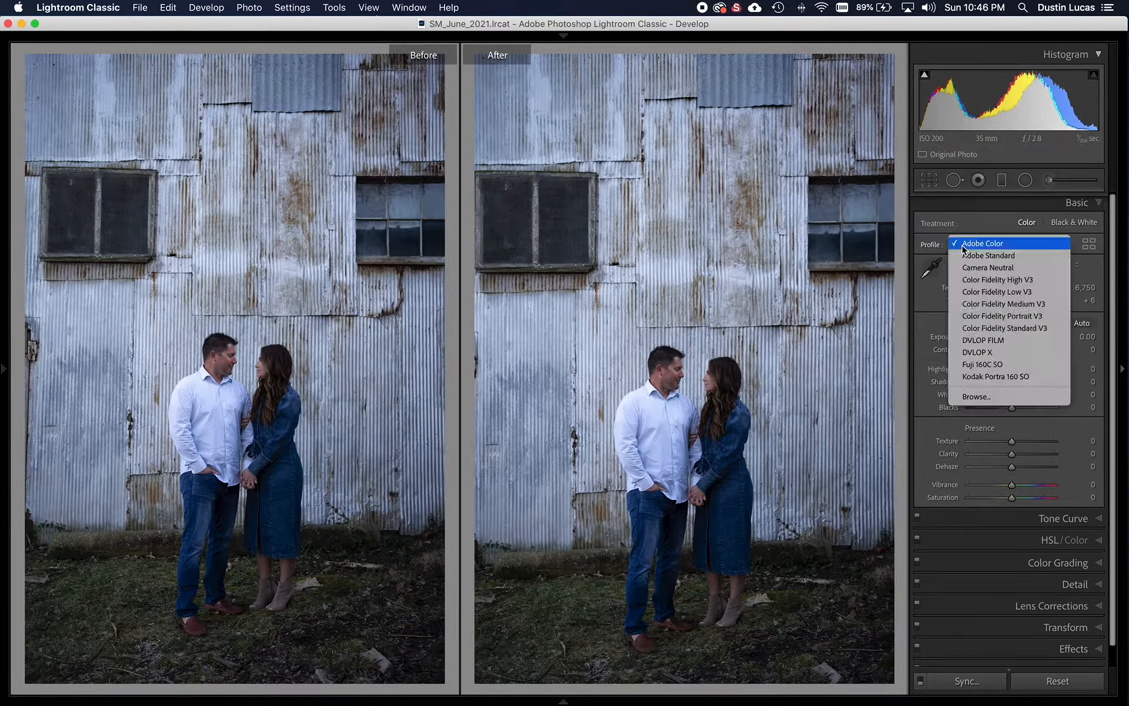
pyautogui.click(973, 396)
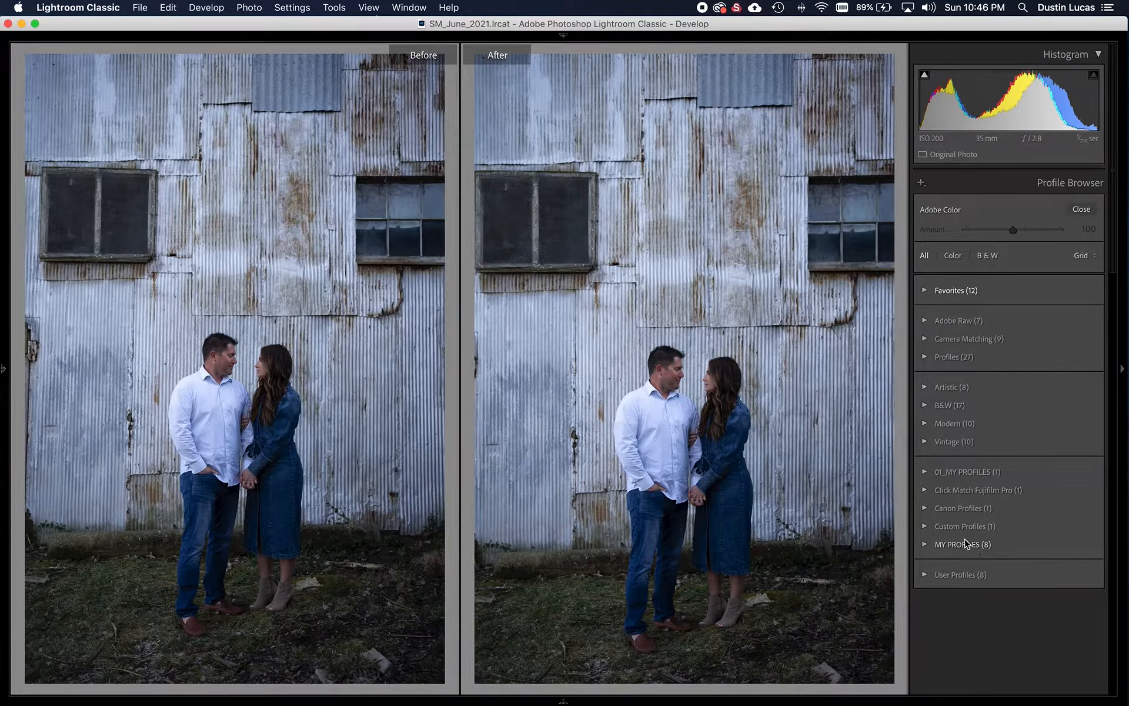
pyautogui.click(926, 547)
pyautogui.scroll(-5, 970, 547)
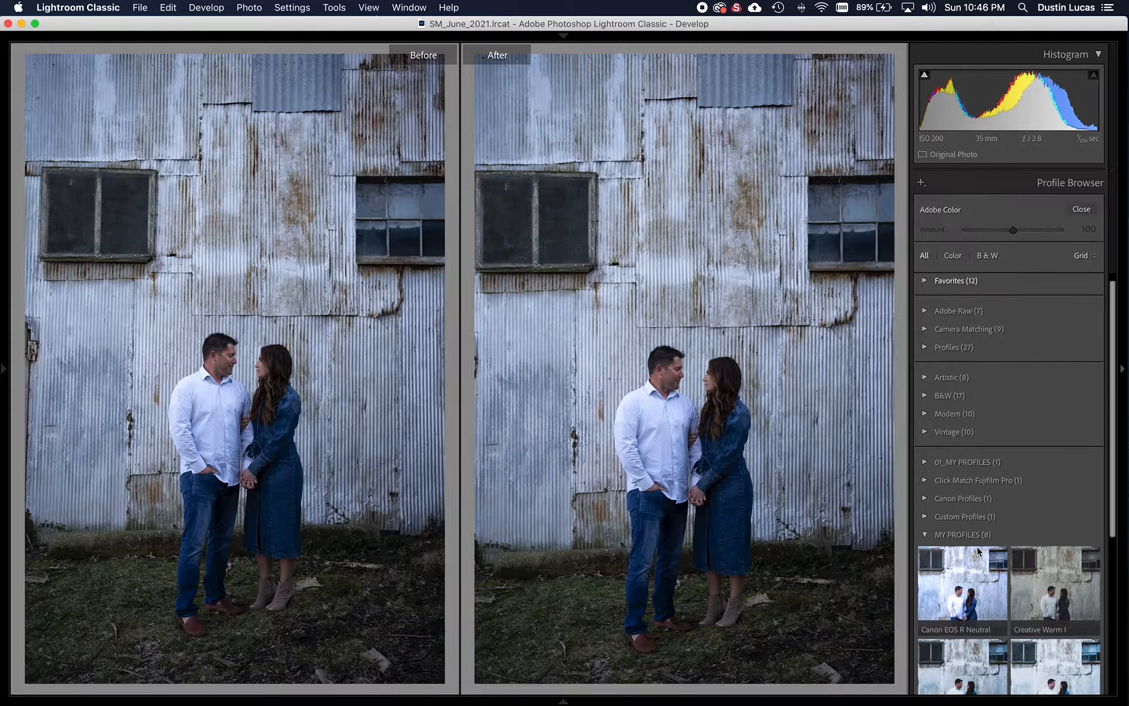
pyautogui.scroll(-5, 978, 546)
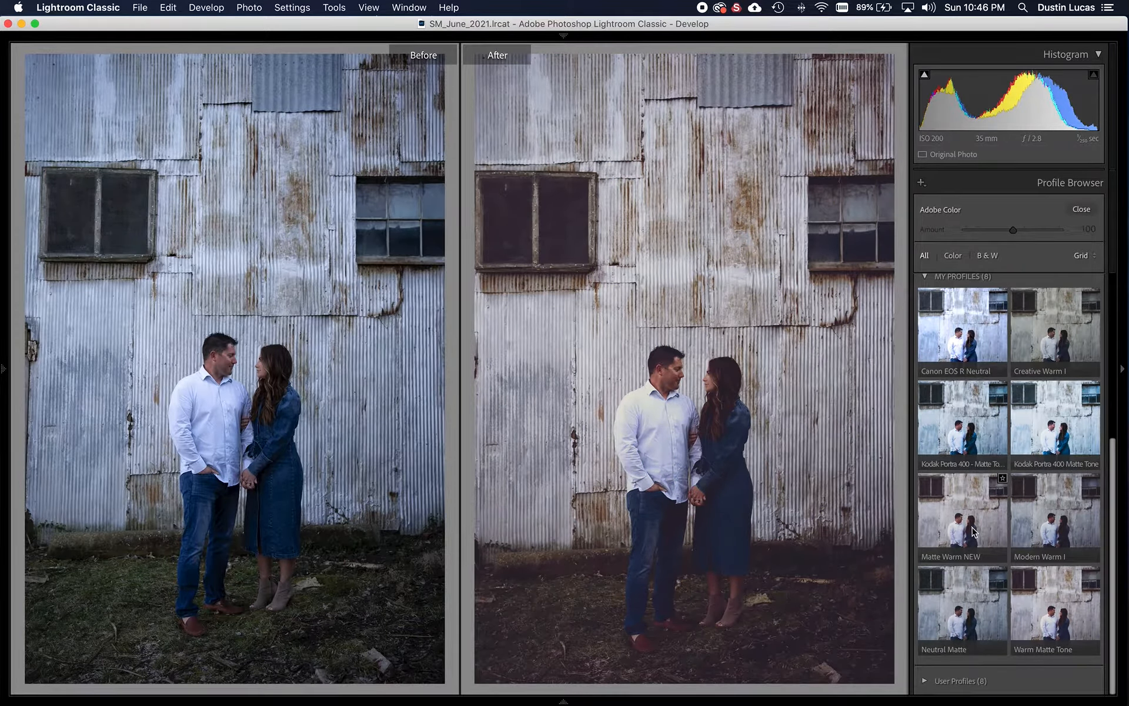
pyautogui.click(974, 535)
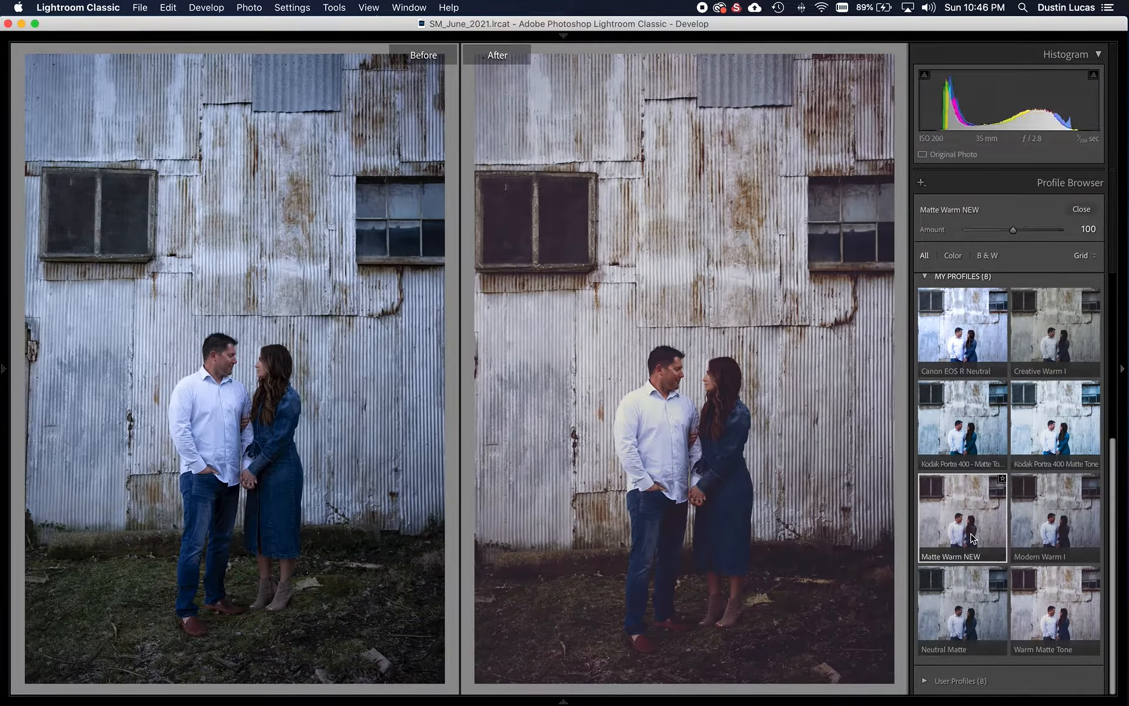
pyautogui.click(1095, 213)
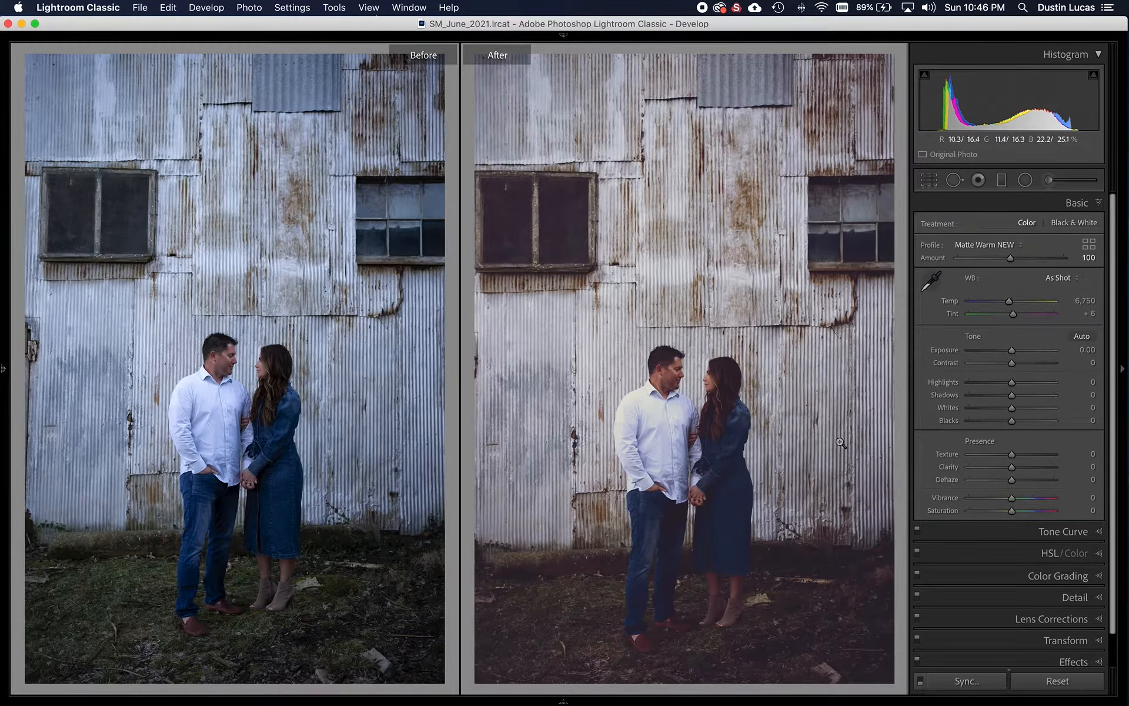
# - Try exposure +0.40, highlights −77 and shadows +30 on the photo, and reset these tone values
pyautogui.moveTo(1027, 350); pyautogui.dragTo(1018, 395)
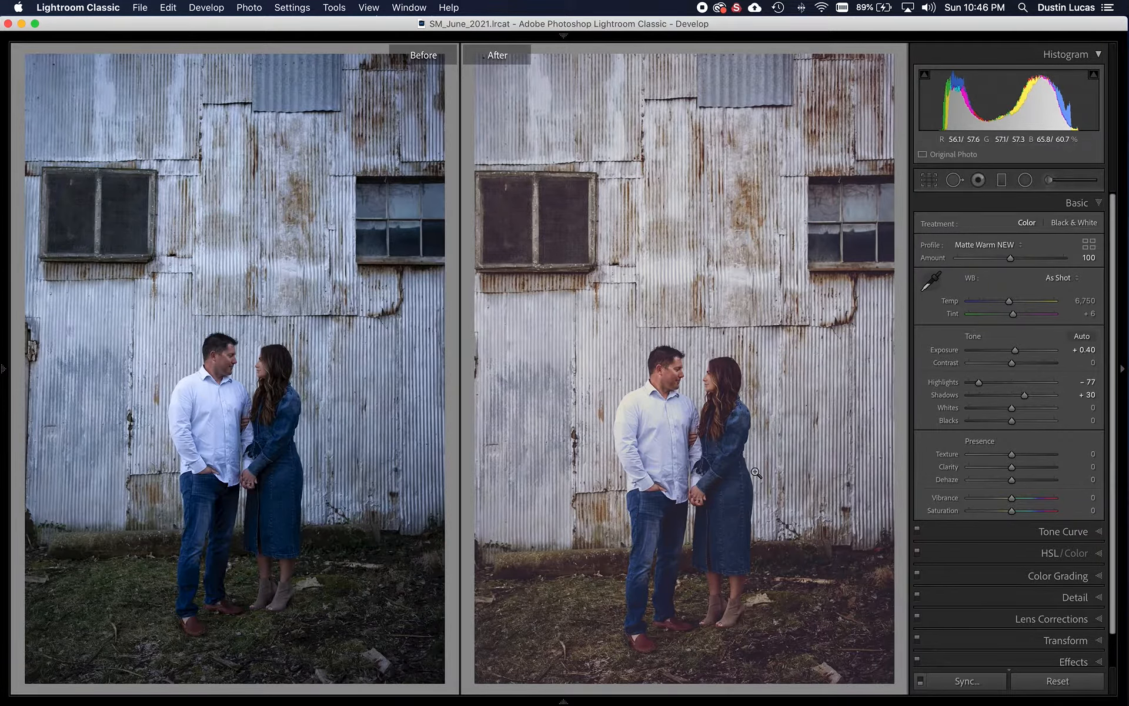
pyautogui.doubleClick(947, 395)
pyautogui.doubleClick(944, 381)
pyautogui.doubleClick(946, 351)
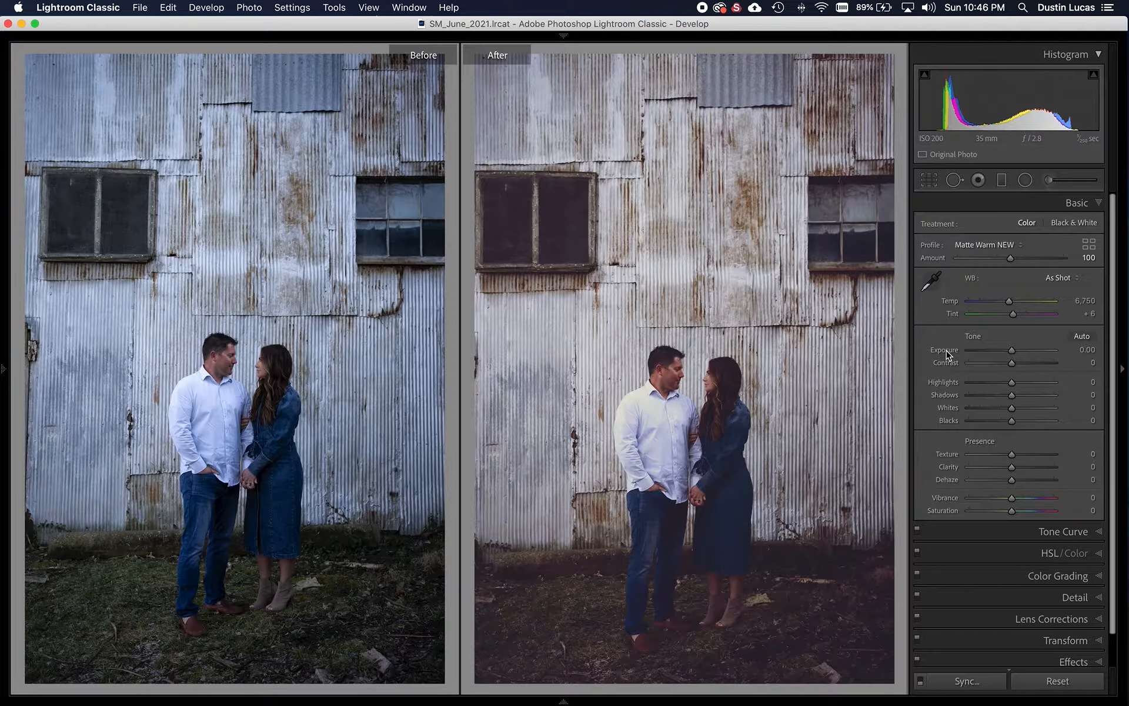
# - Set the photo's exposure to +0.20 and the highlights to −47
pyautogui.press('Up')
pyautogui.press('Up')
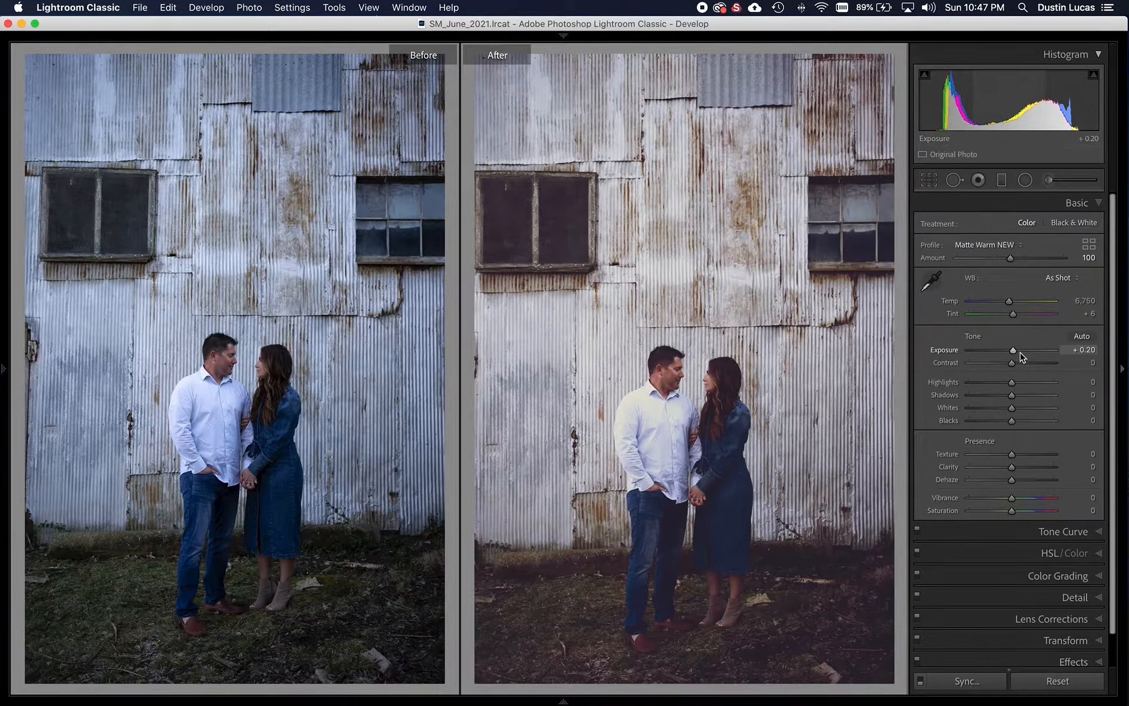
pyautogui.press('Down')
pyautogui.moveTo(1012, 382); pyautogui.dragTo(991, 385)
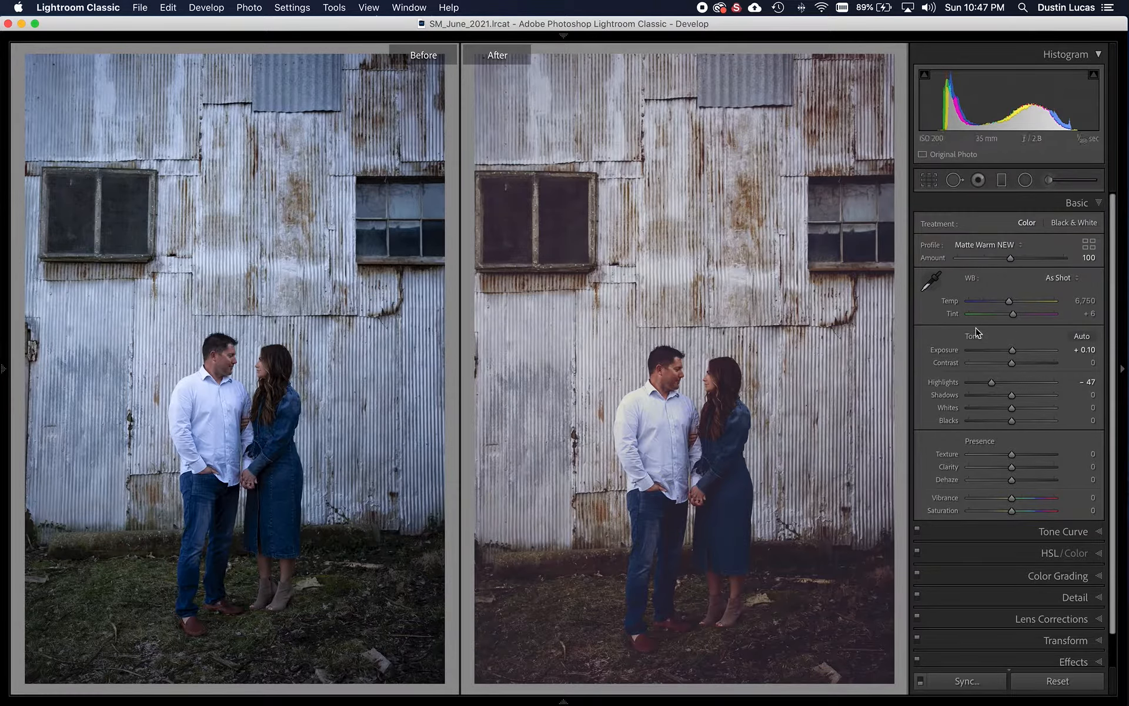
pyautogui.press('Up')
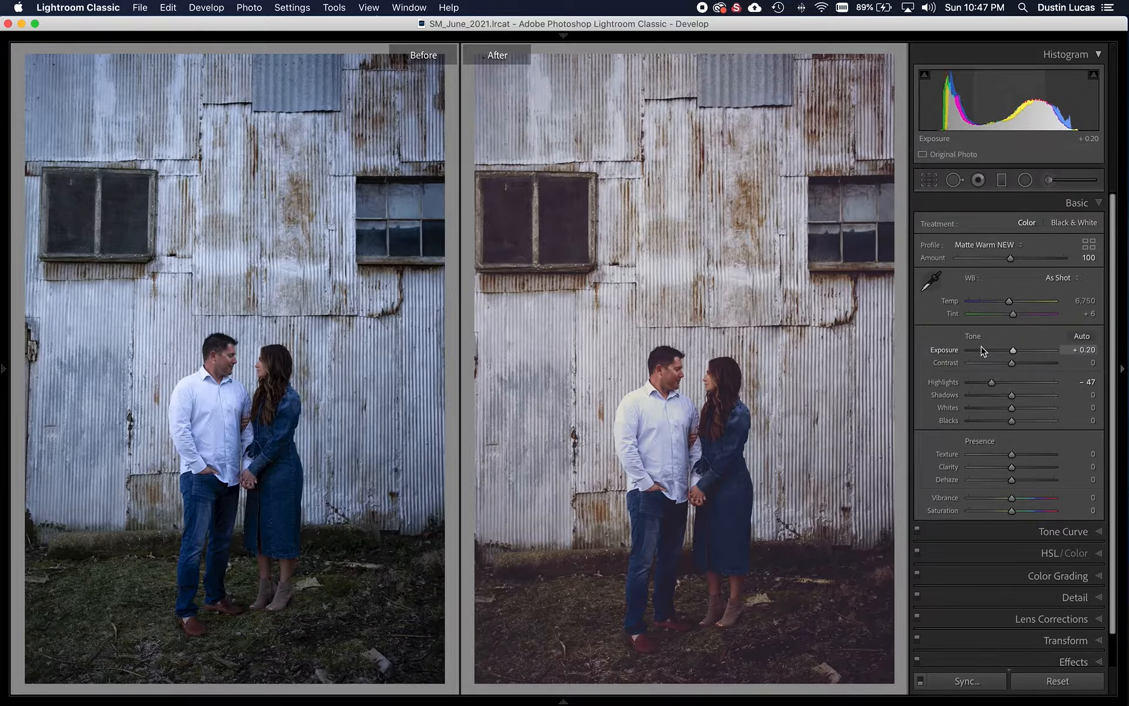
# - Draw an elliptical radial filter around the couple that affects the area outside it, refine its fit and compare it on and off
pyautogui.press('k')
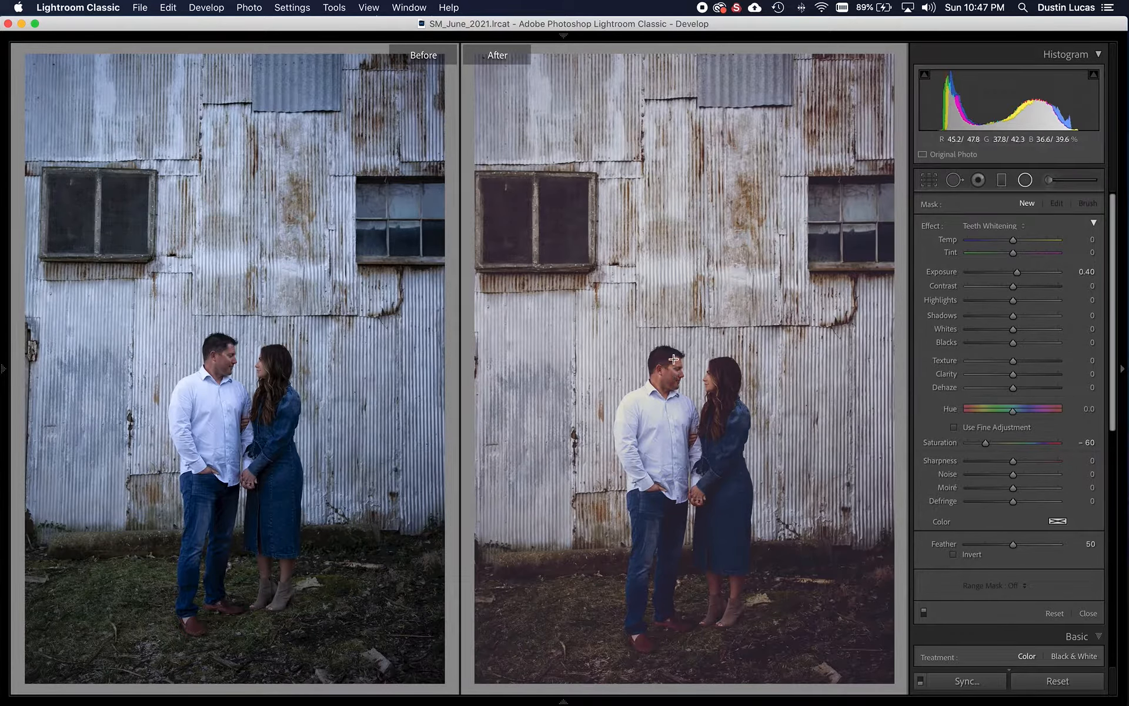
pyautogui.moveTo(671, 364); pyautogui.dragTo(741, 504)
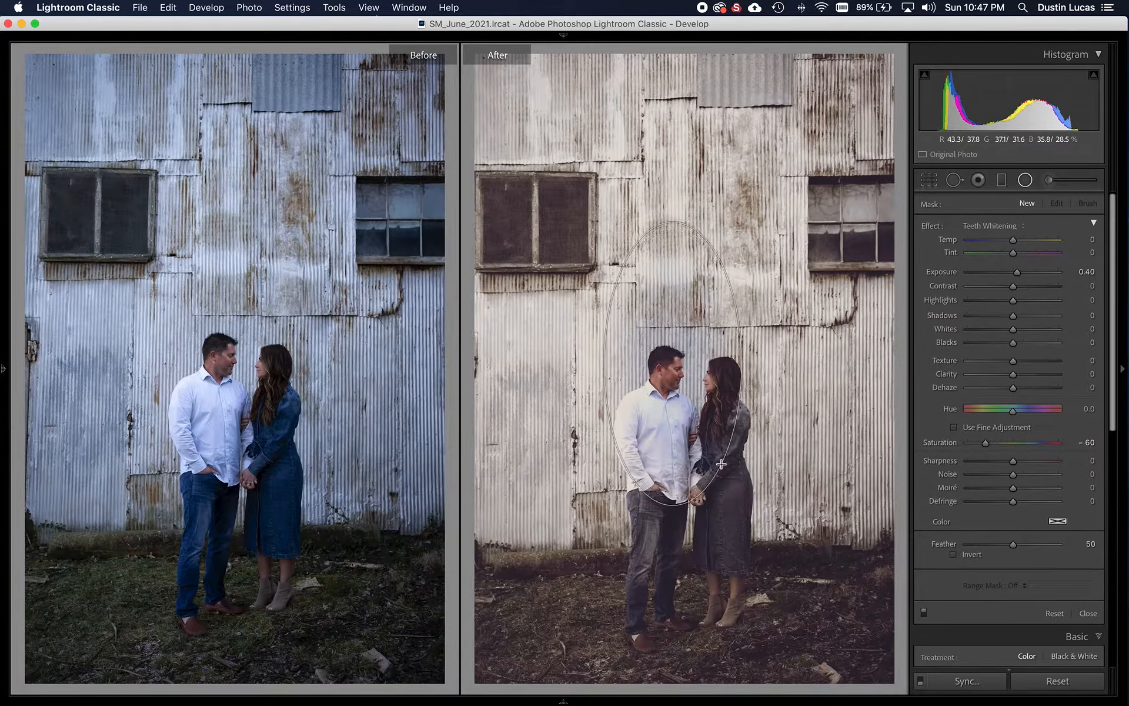
pyautogui.moveTo(673, 364); pyautogui.dragTo(771, 467)
pyautogui.moveTo(682, 468); pyautogui.dragTo(691, 467)
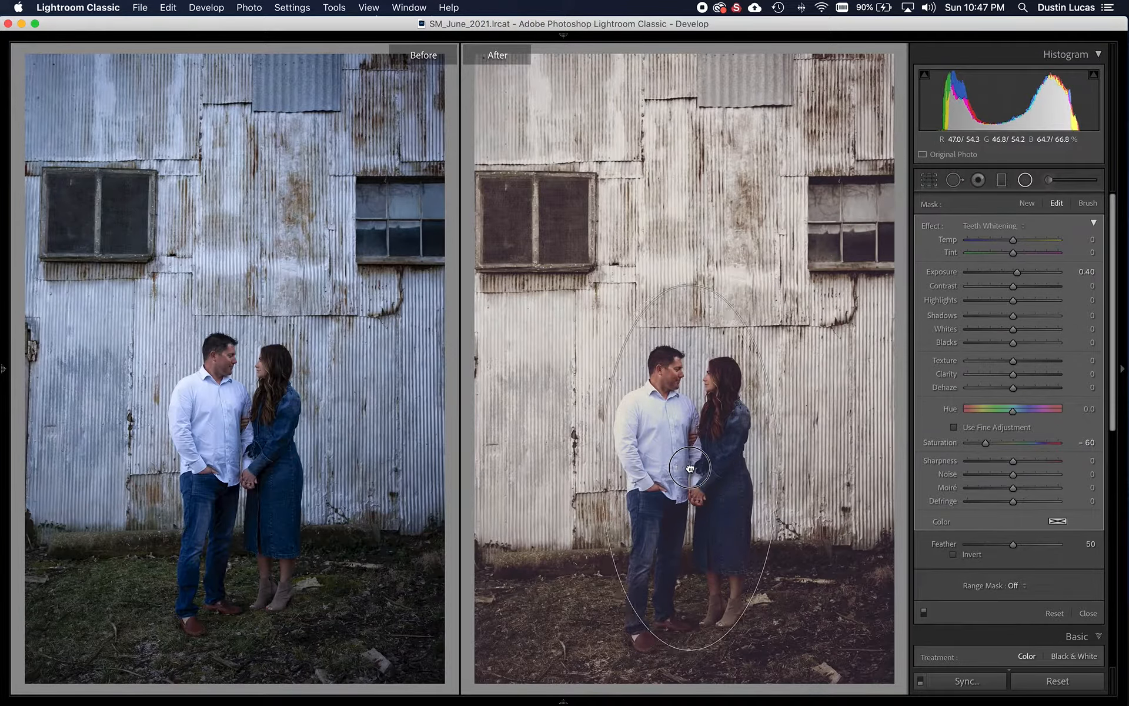
pyautogui.moveTo(780, 467); pyautogui.dragTo(772, 467)
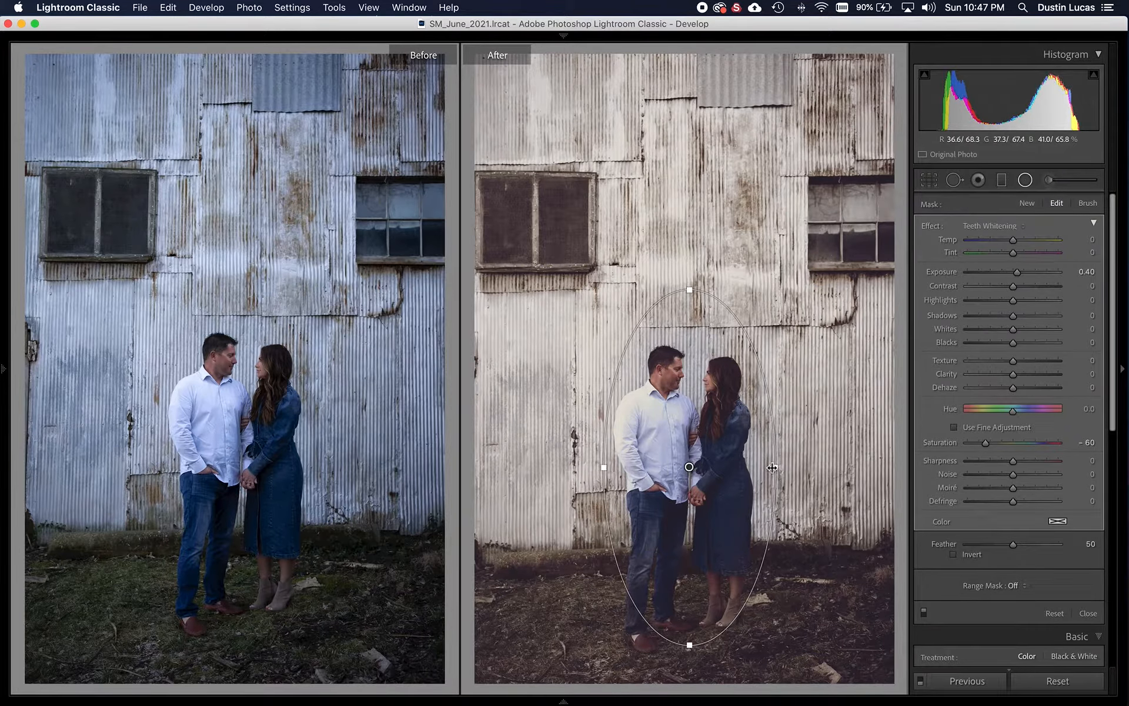
pyautogui.click(923, 613)
pyautogui.click(923, 613)
# - Show the radial filter's mask overlay and reset its saturation and exposure to 0
pyautogui.moveTo(688, 467)
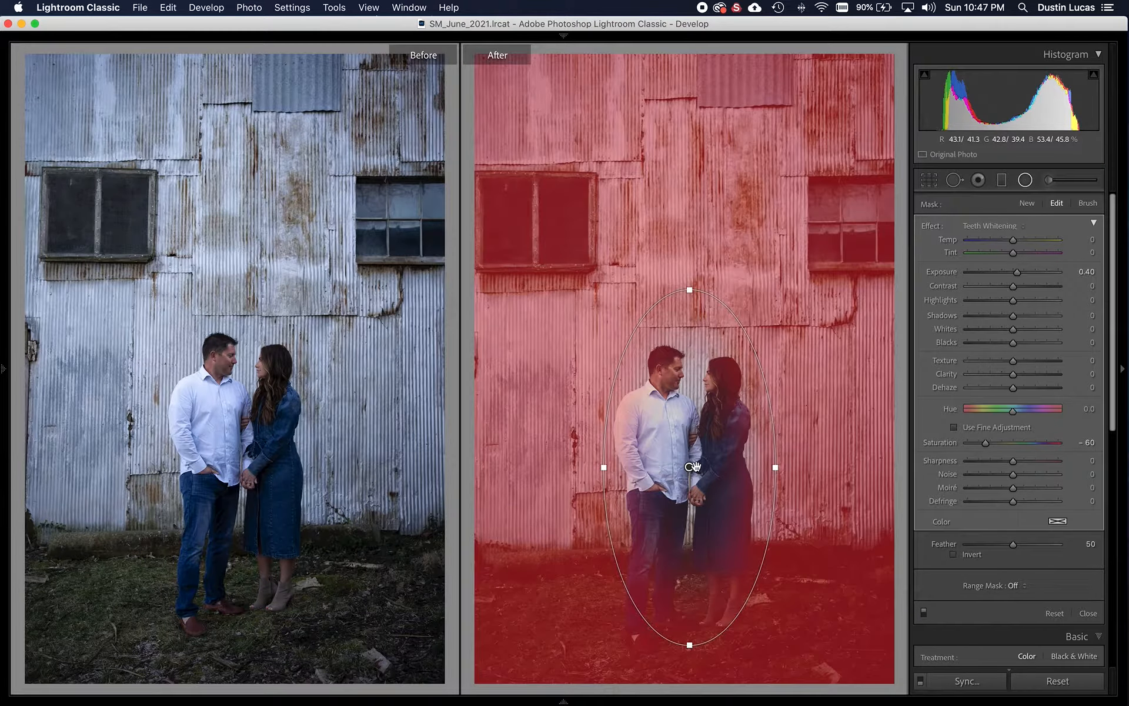
pyautogui.press('o')
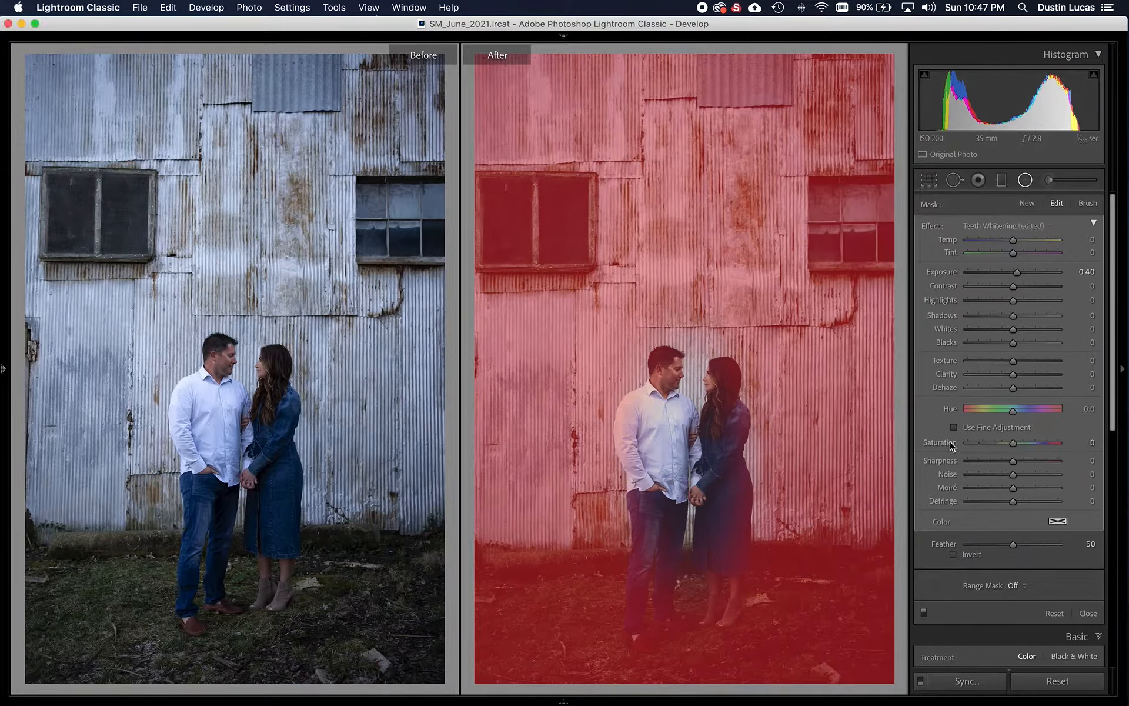
pyautogui.doubleClick(953, 273)
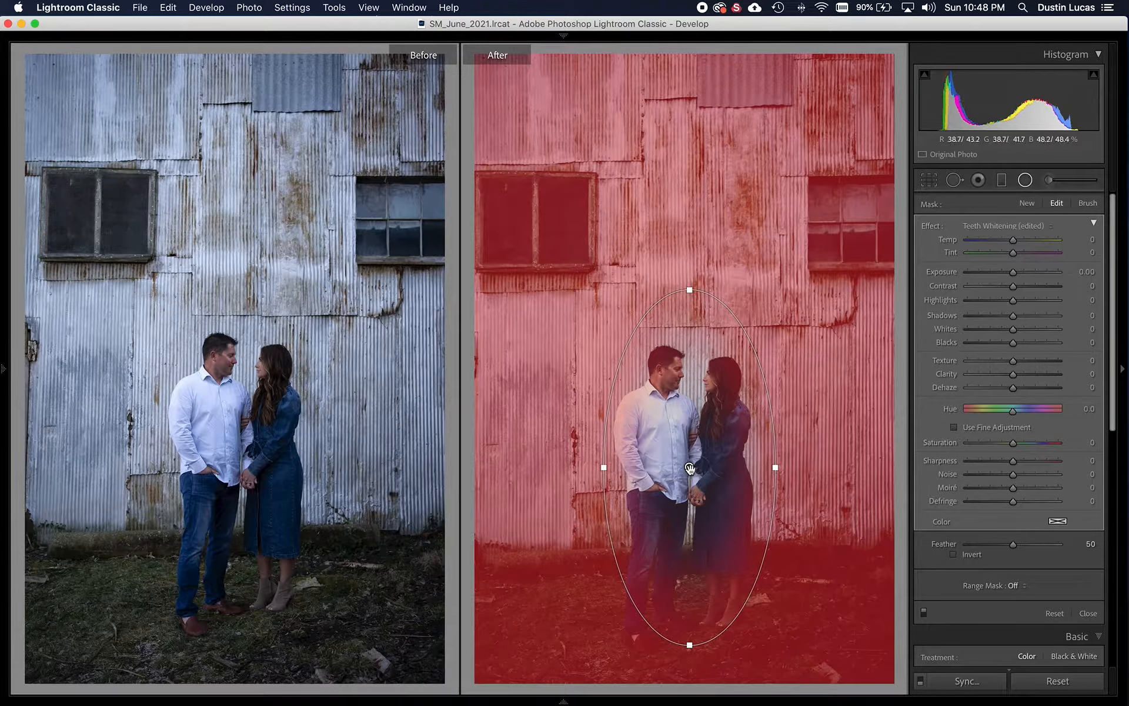
# - Enlarge the radial filter, move it slightly lower over the couple, and hide the mask overlay
pyautogui.moveTo(778, 468); pyautogui.dragTo(796, 466)
pyautogui.moveTo(689, 473); pyautogui.dragTo(689, 488)
pyautogui.moveTo(1013, 543)
pyautogui.mouseDown()
pyautogui.moveTo(1041, 545)
pyautogui.moveTo(998, 545)
pyautogui.mouseUp()
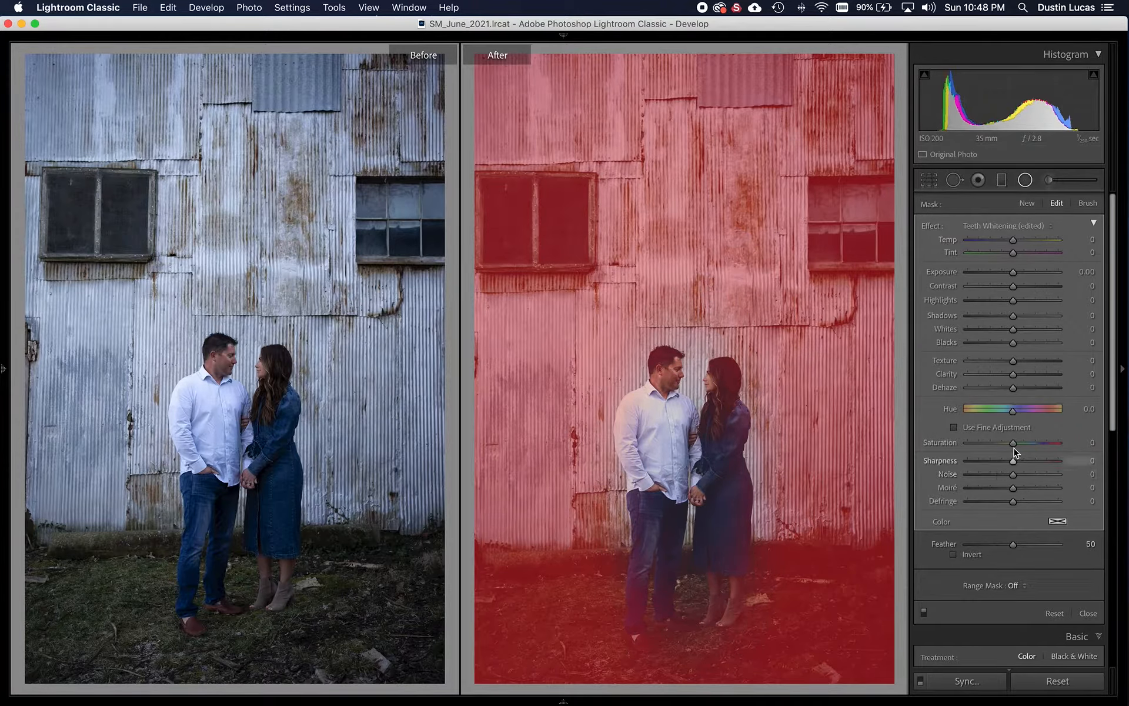
pyautogui.press('o')
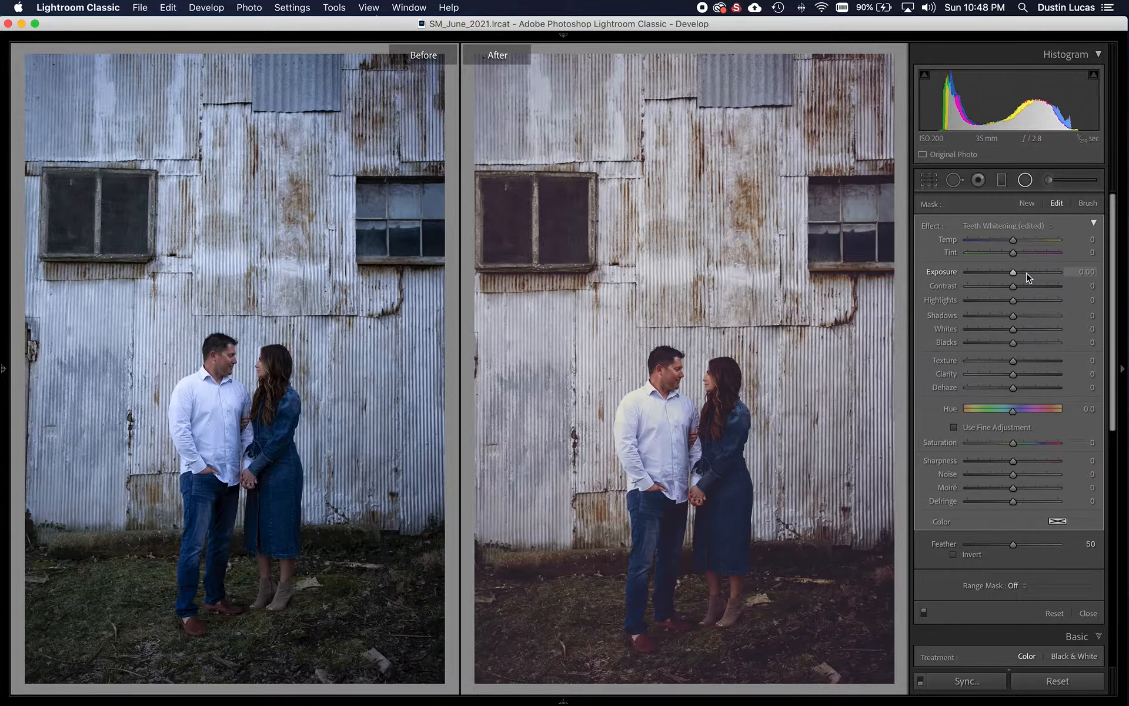
# - Raise the photo's overall exposure to +0.50 and the shadows to +25
pyautogui.scroll(-5, 980, 567)
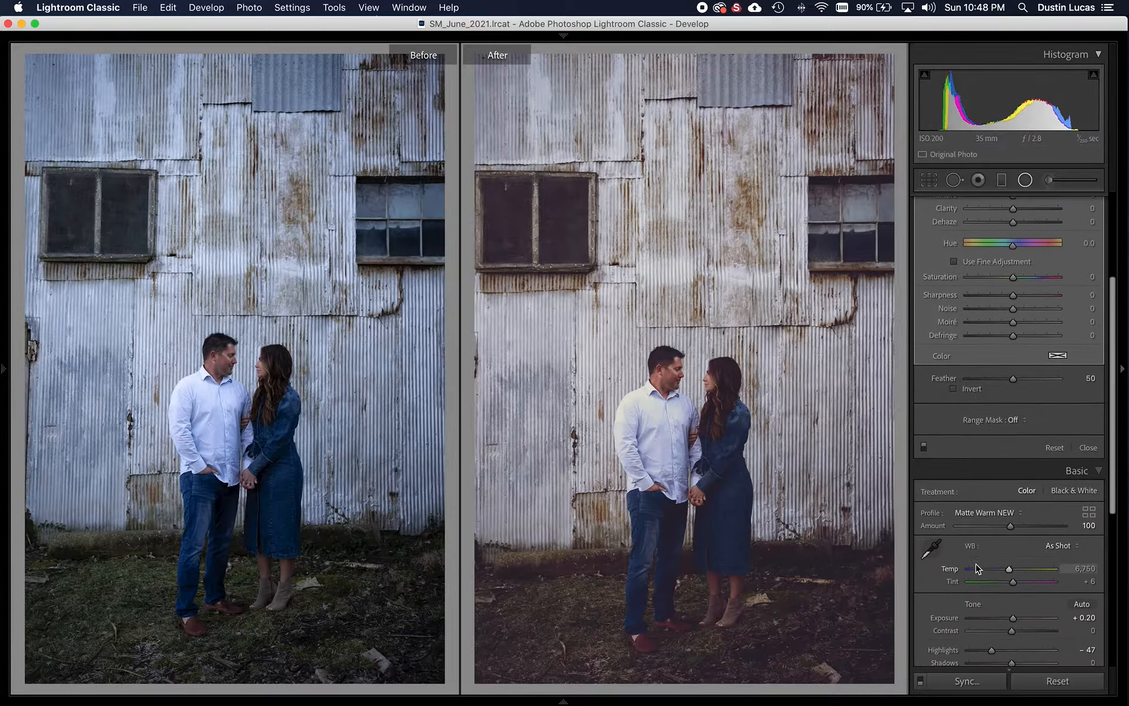
pyautogui.scroll(1, 1028, 625)
pyautogui.press('Up')
pyautogui.press('Up')
pyautogui.press('Up')
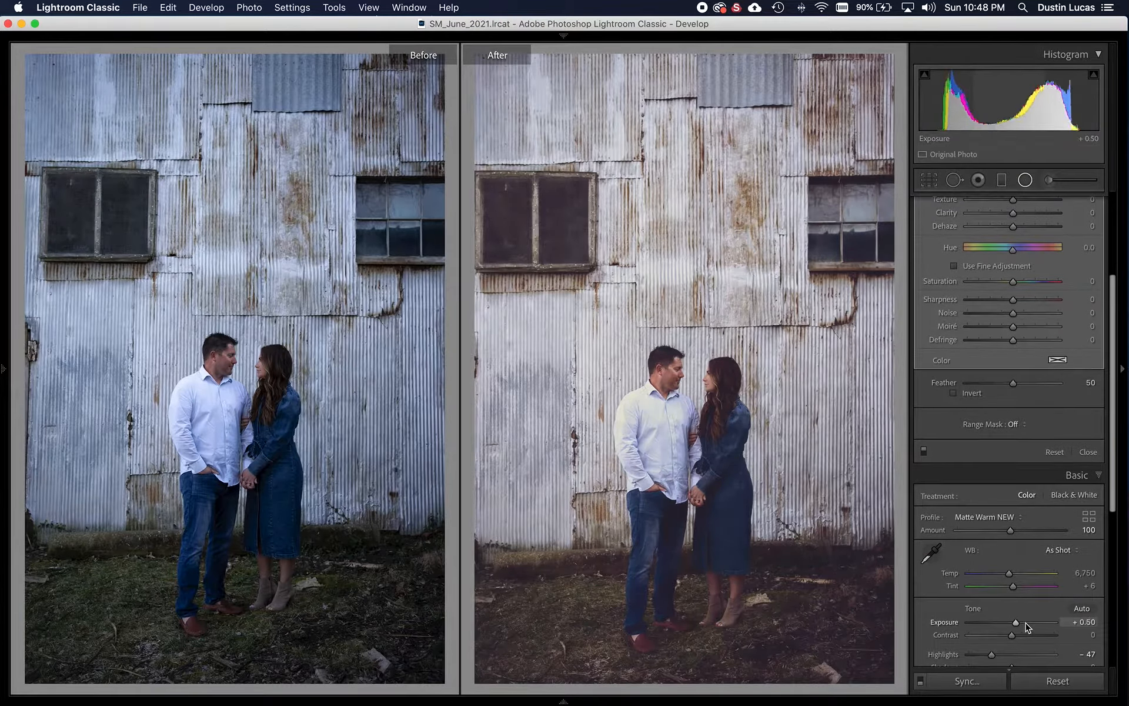
pyautogui.scroll(-2, 1027, 627)
pyautogui.press('Up')
pyautogui.press('Up')
pyautogui.press('Up')
pyautogui.press('Up')
pyautogui.press('Up')
# - Lower the photo's overall highlights to −100 and the whites to −10
pyautogui.press('Down')
pyautogui.press('Down')
pyautogui.press('Down')
pyautogui.press('Down')
pyautogui.press('Down')
pyautogui.press('Down')
pyautogui.press('Down')
pyautogui.press('Down')
pyautogui.press('Down')
pyautogui.press('Down')
pyautogui.press('Down')
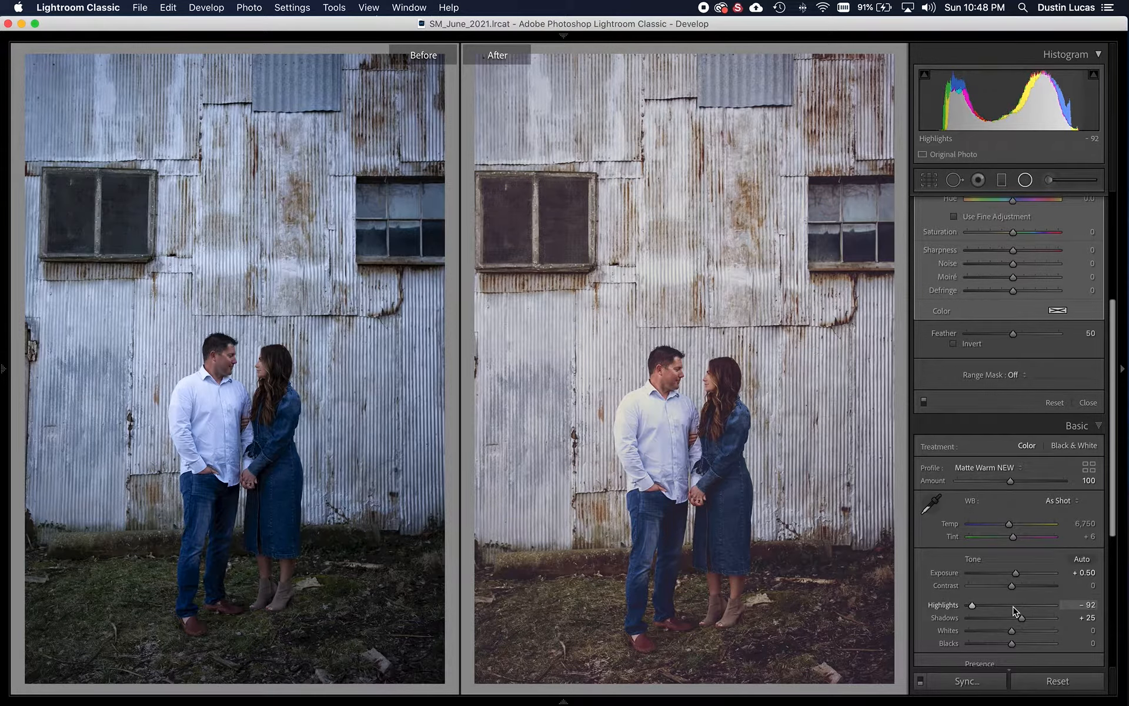
pyautogui.press('Down')
pyautogui.press('Down')
pyautogui.press('Down')
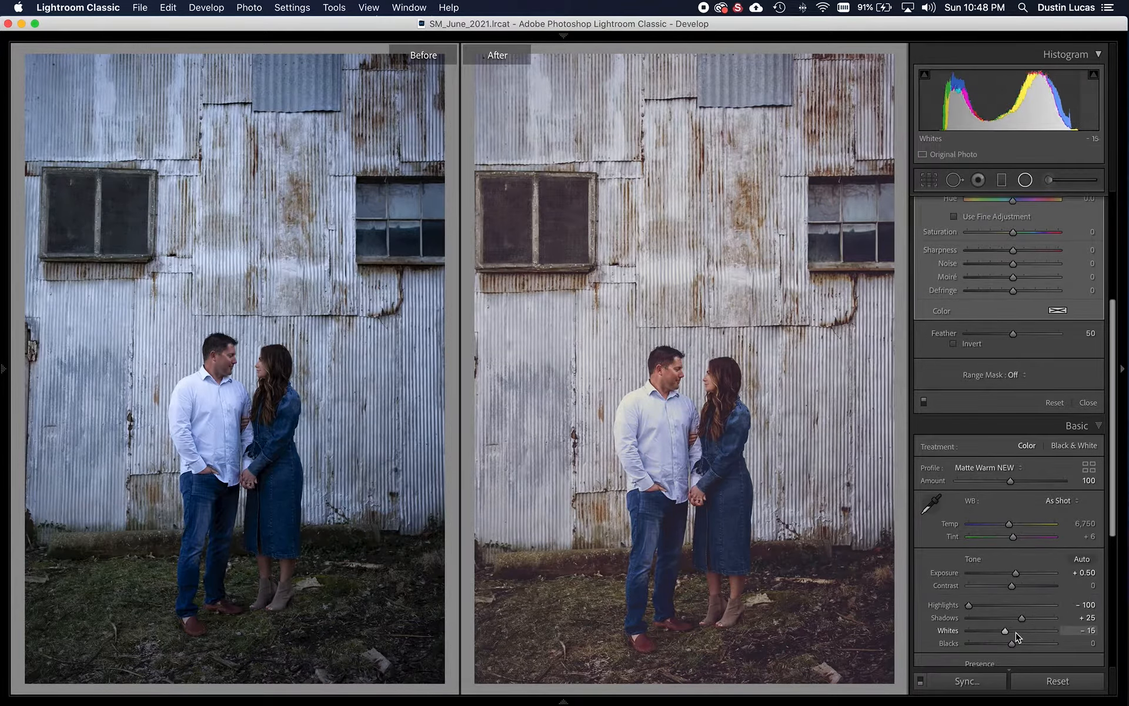
pyautogui.press('Up')
pyautogui.press('Down')
pyautogui.press('Up')
# - Darken the surroundings of the couple by setting the radial filter's exposure to about −0.67
pyautogui.scroll(1, 1057, 363)
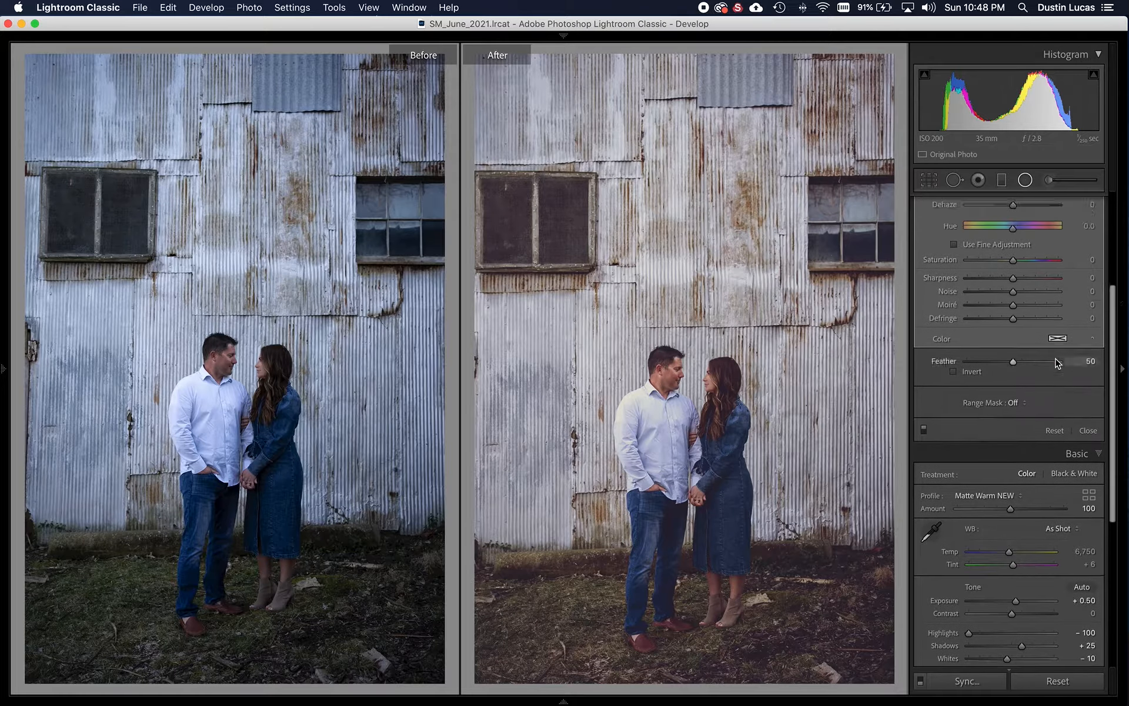
pyautogui.scroll(6, 1056, 362)
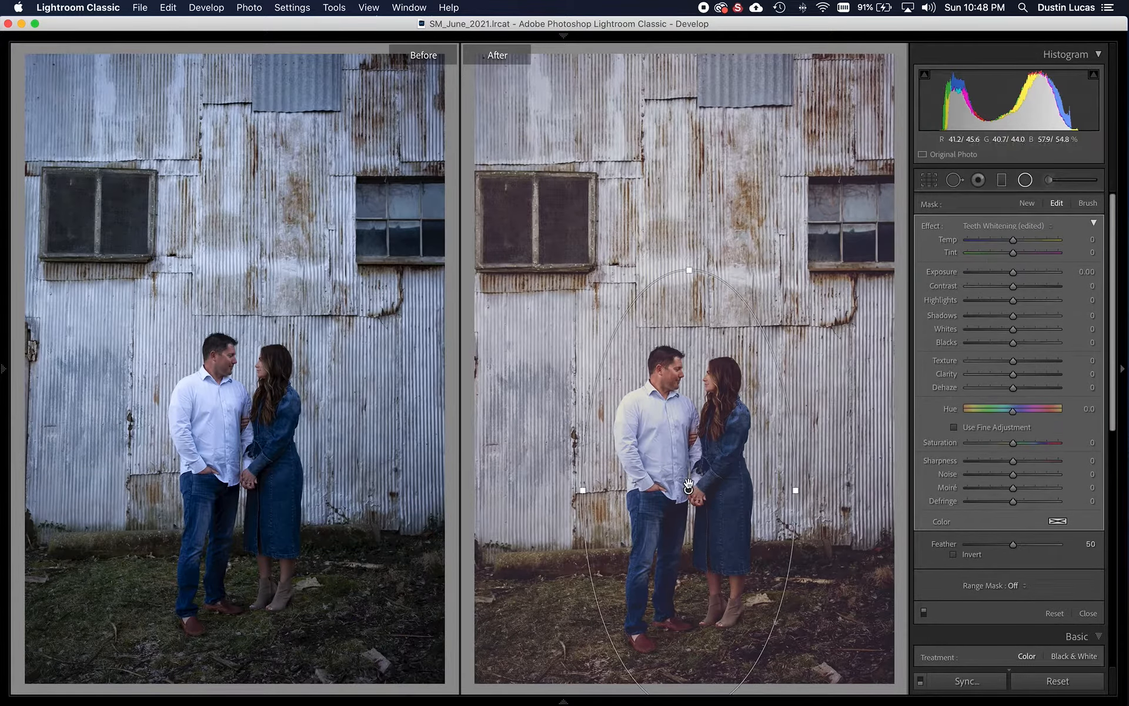
pyautogui.scroll(-3, 1023, 274)
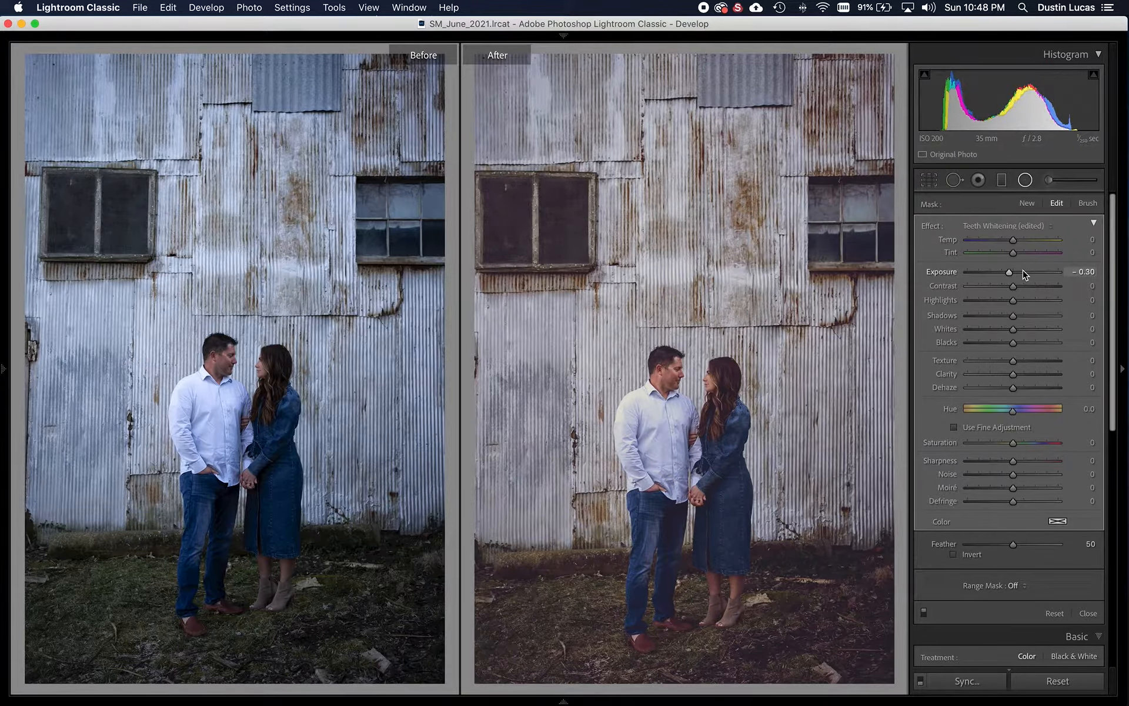
pyautogui.scroll(-1, 1023, 275)
pyautogui.click(997, 274)
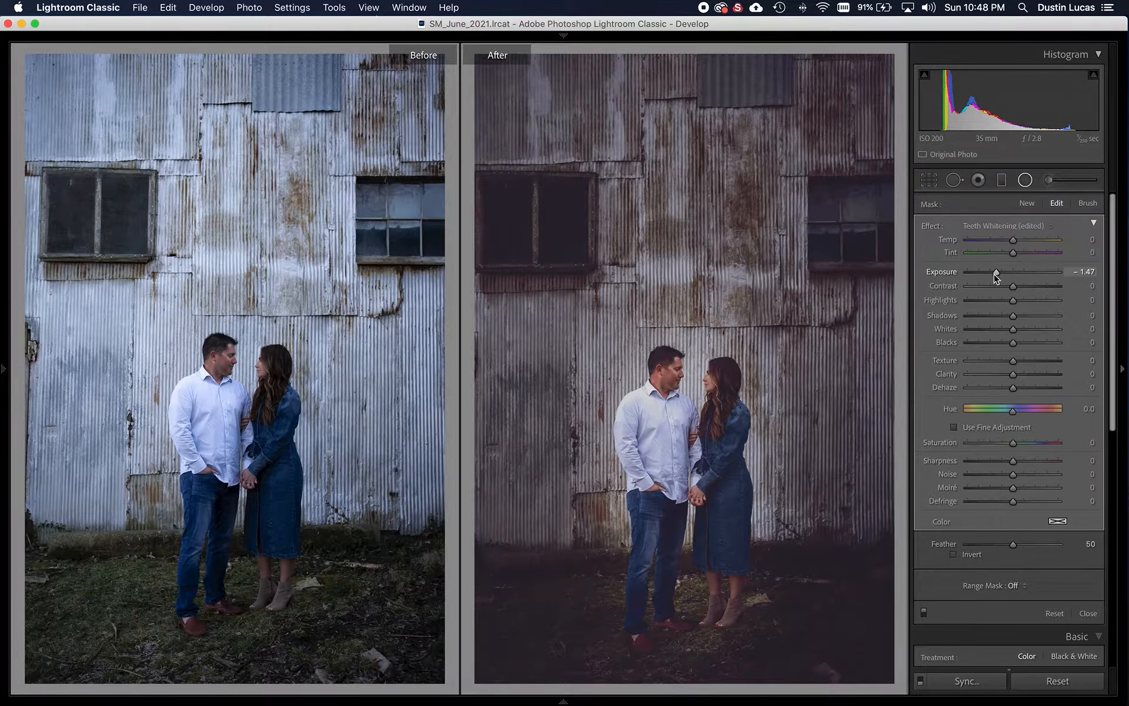
pyautogui.moveTo(999, 275); pyautogui.dragTo(1010, 275)
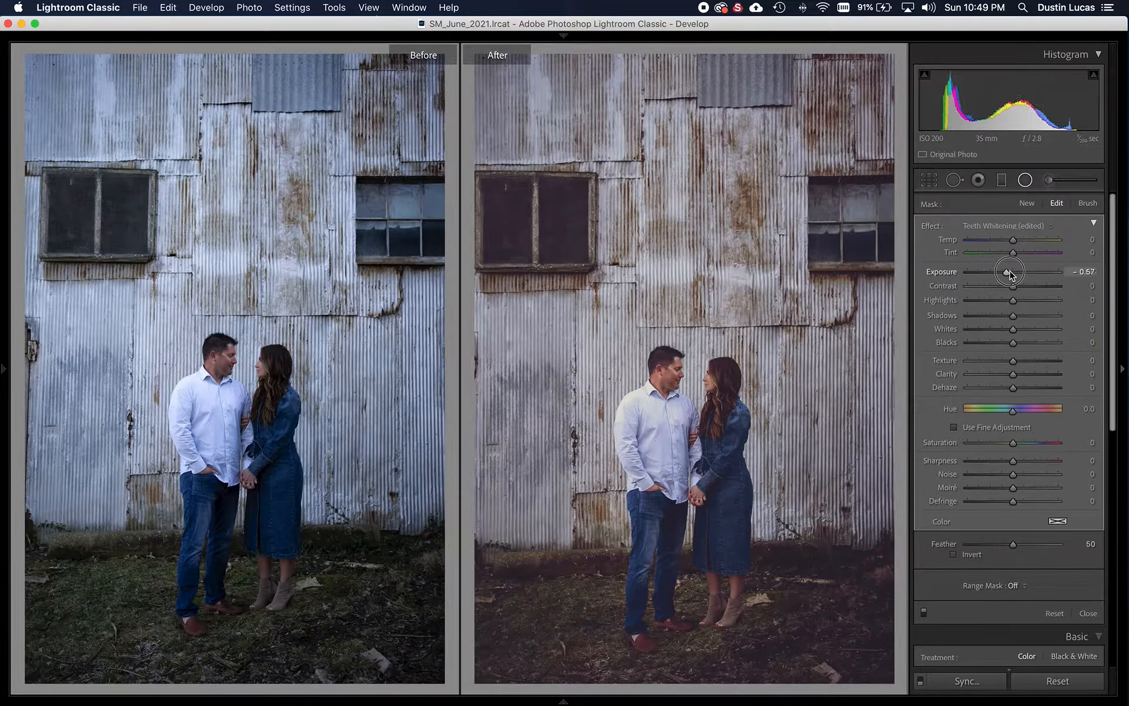
# - Move the radial filter slightly higher over the couple, enlarge it with the mask overlay shown, and set its feather to 59
pyautogui.moveTo(687, 490); pyautogui.dragTo(688, 491)
pyautogui.press('o')
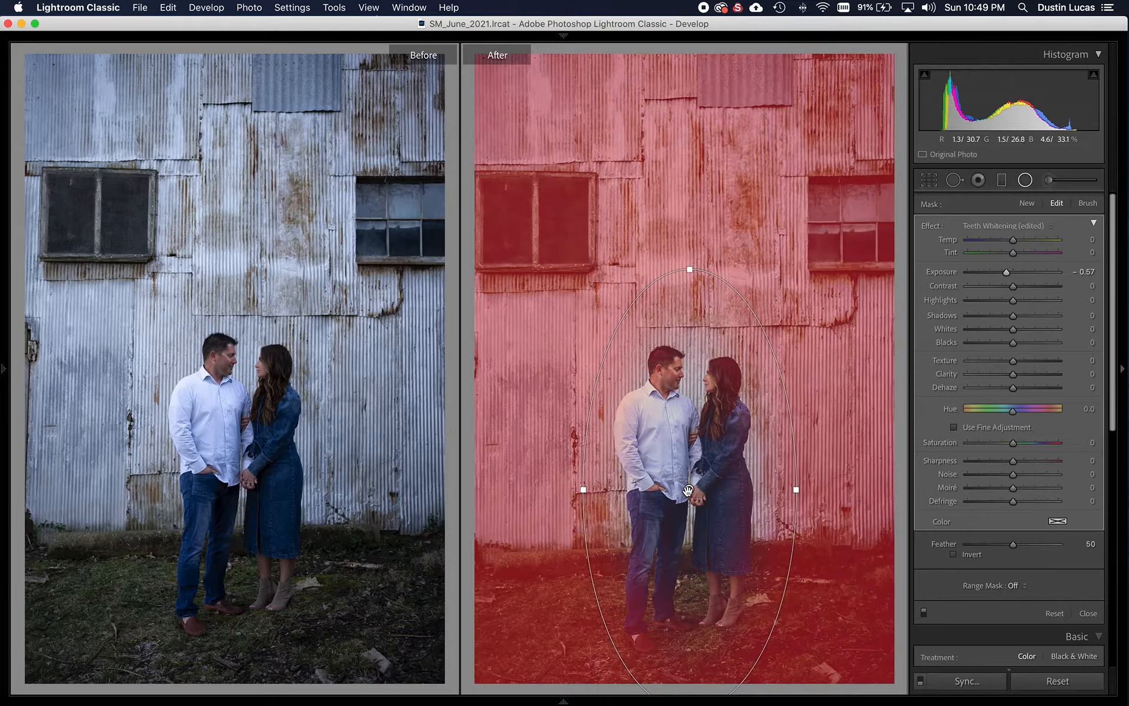
pyautogui.moveTo(687, 491); pyautogui.dragTo(685, 478)
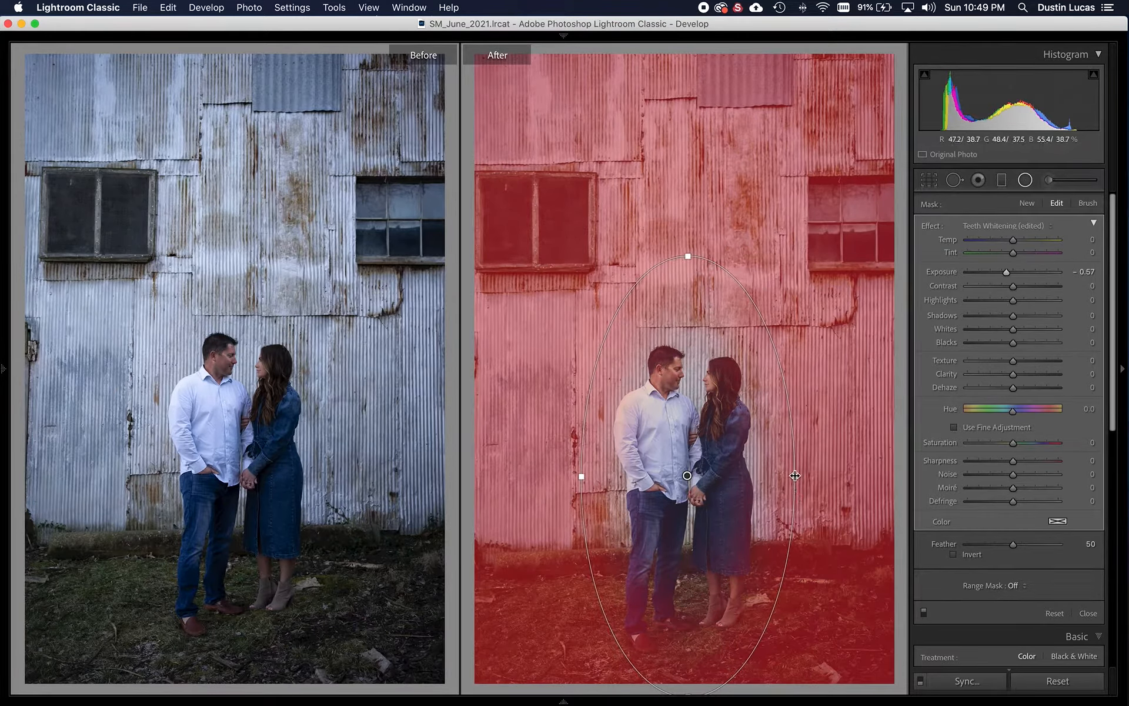
pyautogui.moveTo(795, 476); pyautogui.dragTo(810, 473)
pyautogui.moveTo(1013, 546); pyautogui.dragTo(1019, 548)
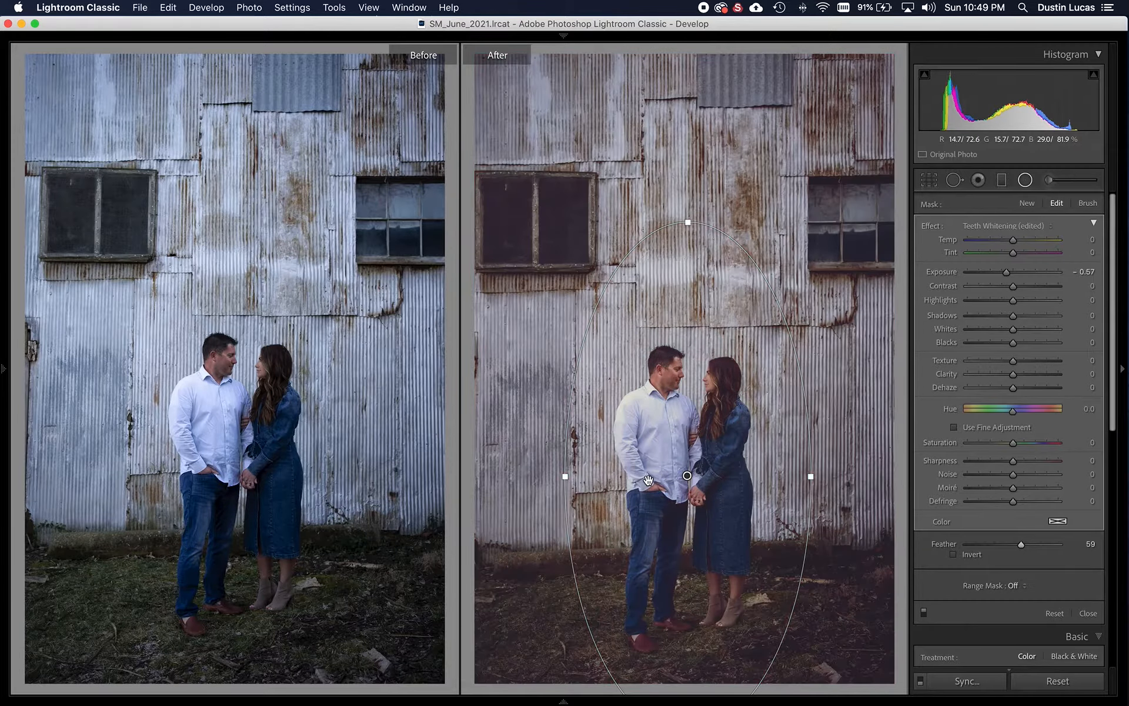
# - Switch to a single-photo view and compare the edited couple photo with its original state
pyautogui.press('\\')
pyautogui.press('\\')
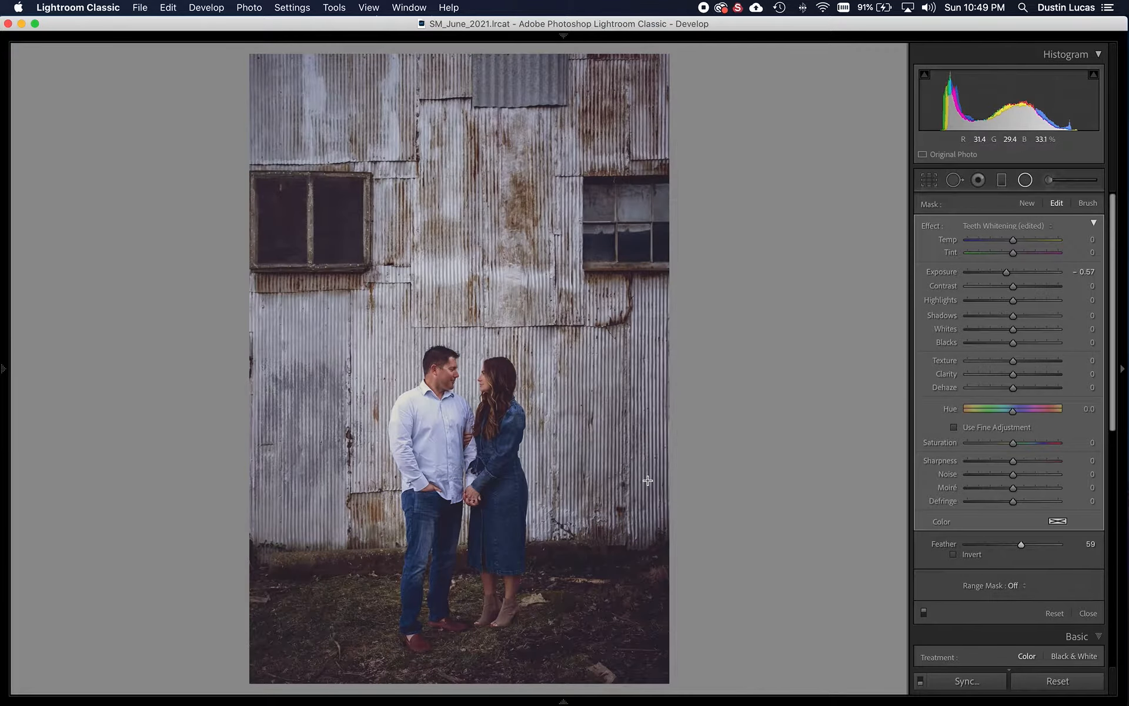
pyautogui.press('\\')
pyautogui.press('\\')
# - Select only the _JEL5369 ARW photo in the Library and reopen it in Develop with the Radial Filter tool active
pyautogui.press('g')
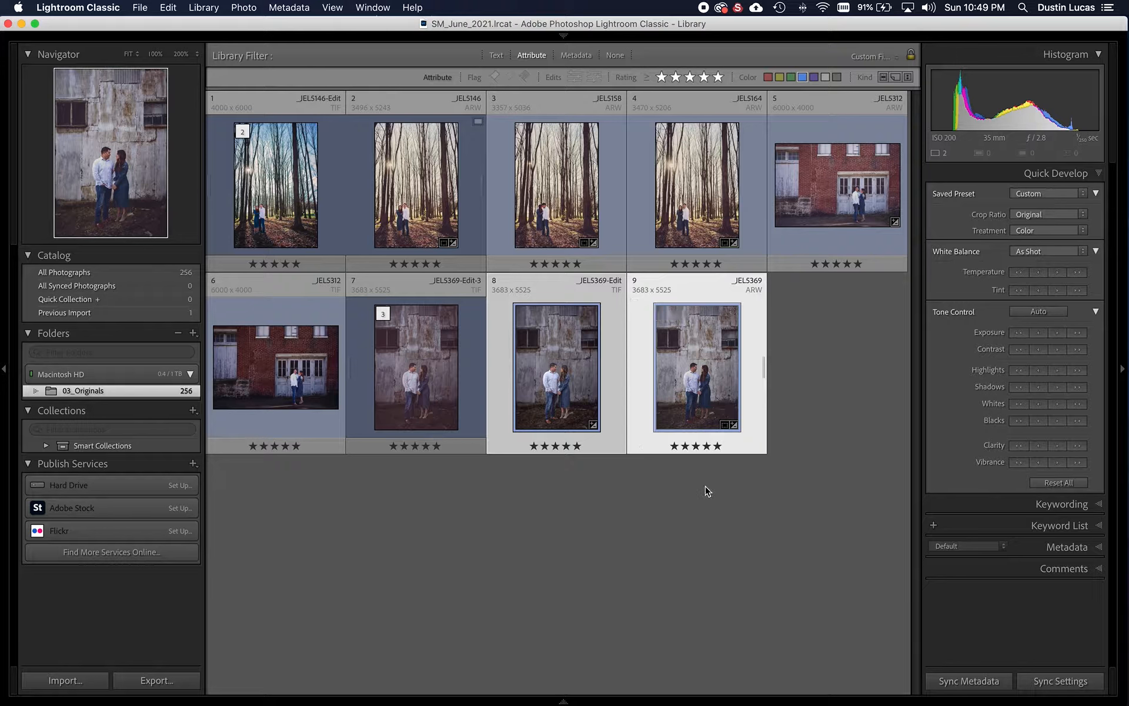
pyautogui.click(694, 412)
pyautogui.press('d')
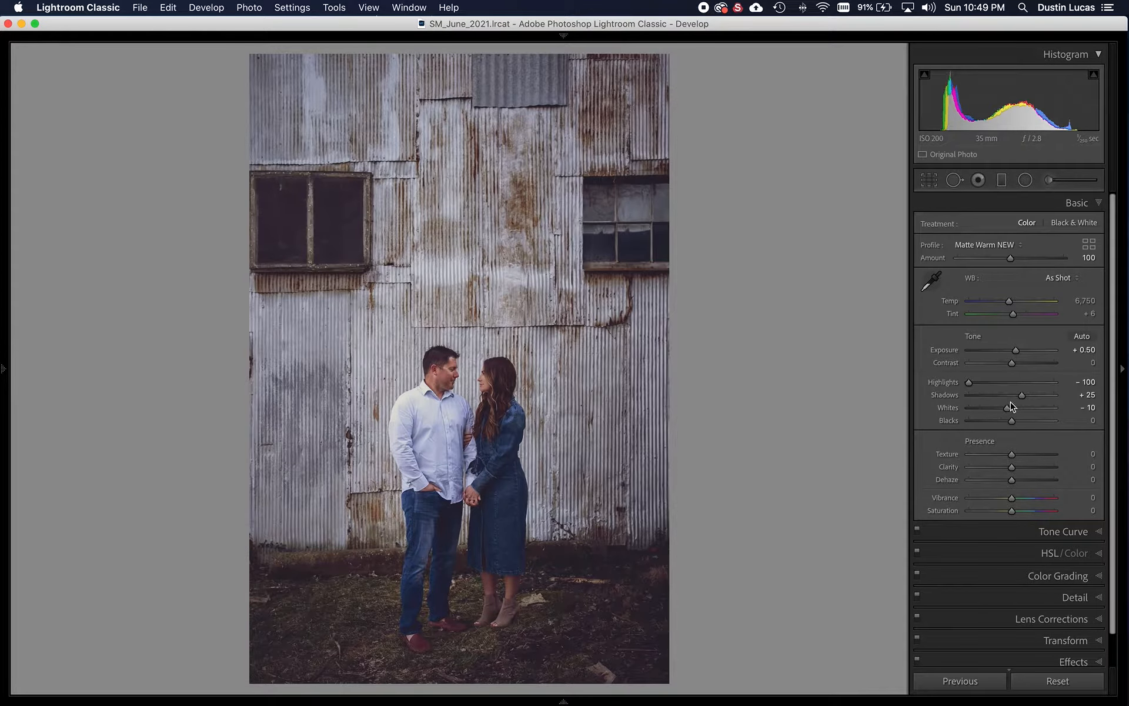
pyautogui.hotkey('shift', 'm')
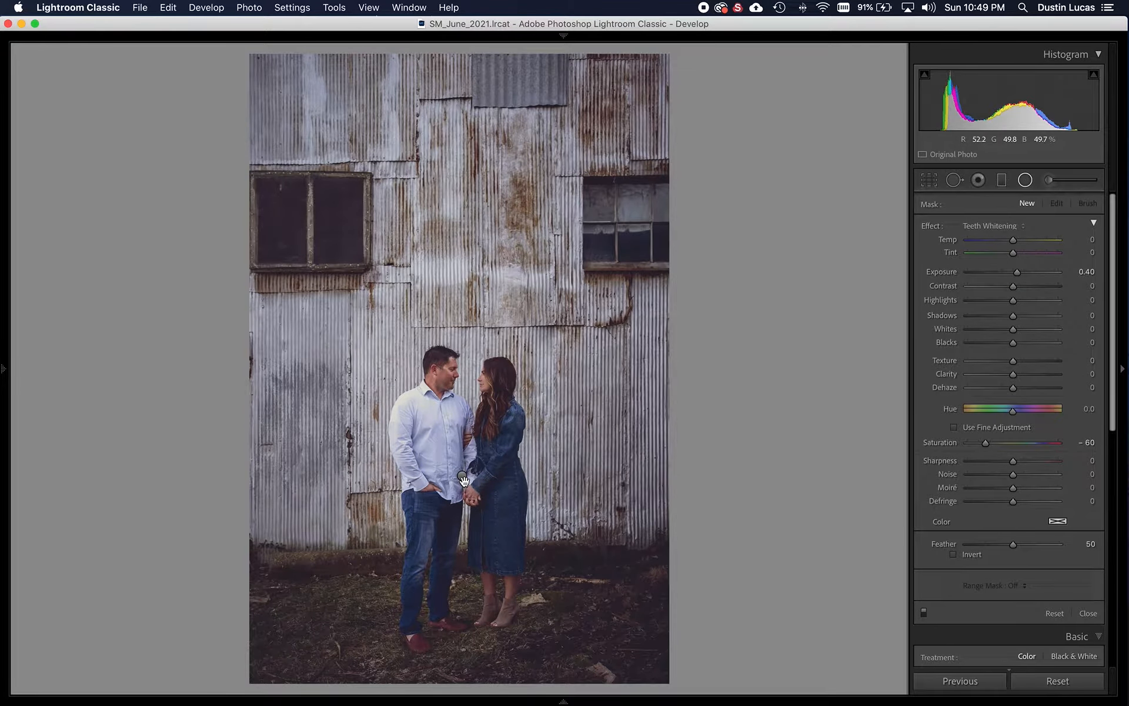
# - Check the filter's effect and mask overlay, then duplicate the radial filter and offset the copy slightly from the original
pyautogui.press('\\')
pyautogui.press('\\')
pyautogui.press('o')
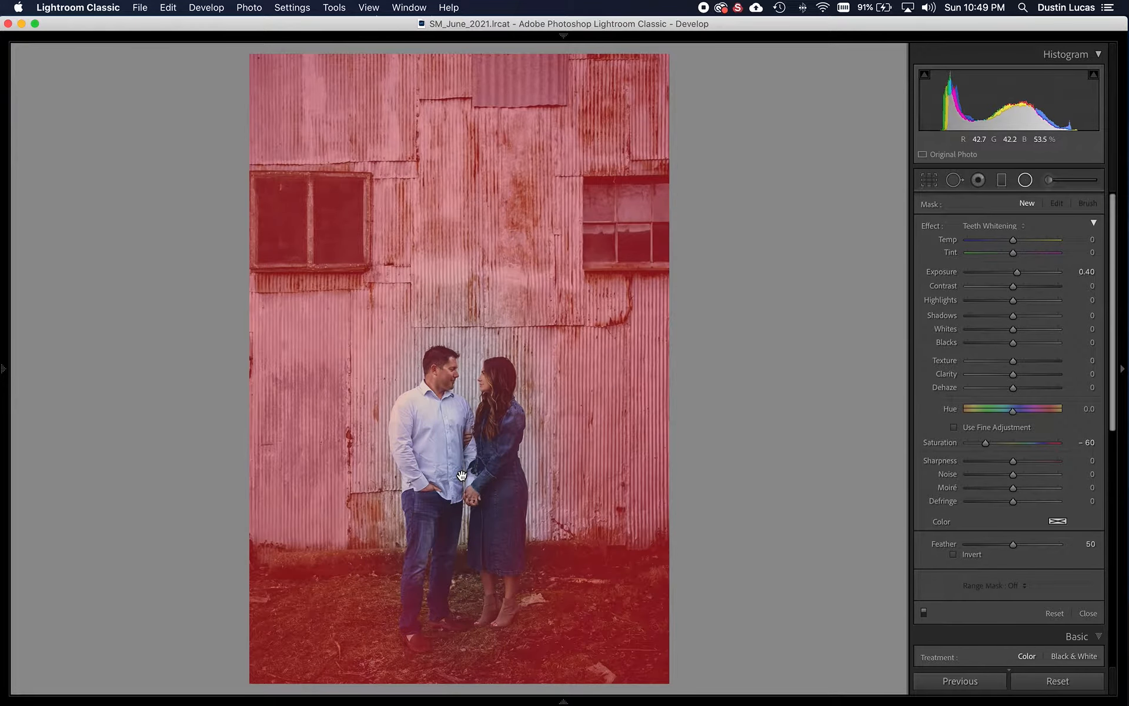
pyautogui.rightClick(462, 475)
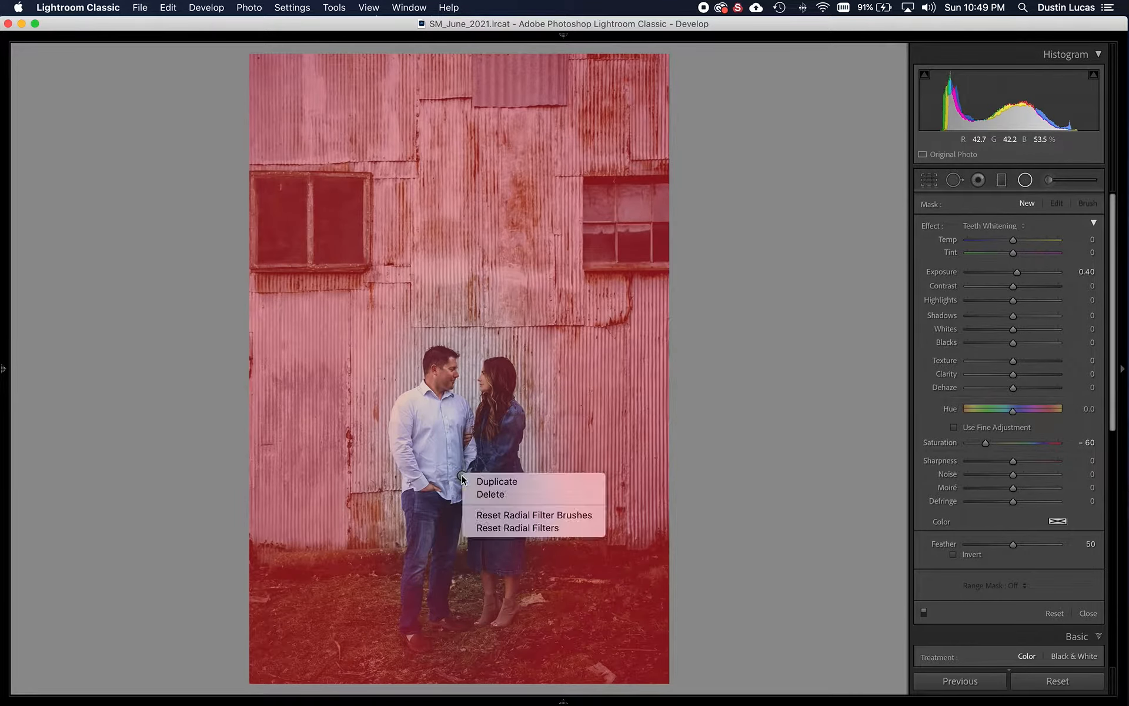
pyautogui.click(496, 482)
pyautogui.moveTo(463, 478); pyautogui.dragTo(468, 477)
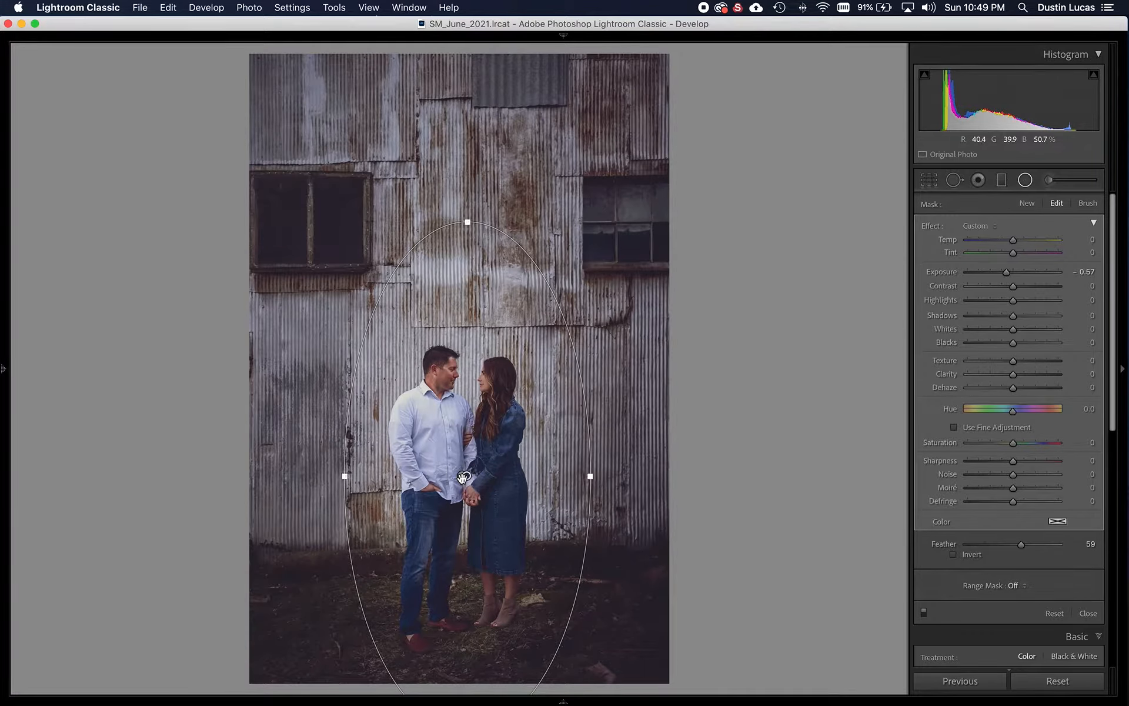
pyautogui.click(460, 478)
pyautogui.click(467, 479)
# - Invert the duplicated radial filter so it affects the couple, and set its exposure to 0.30
pyautogui.click(954, 554)
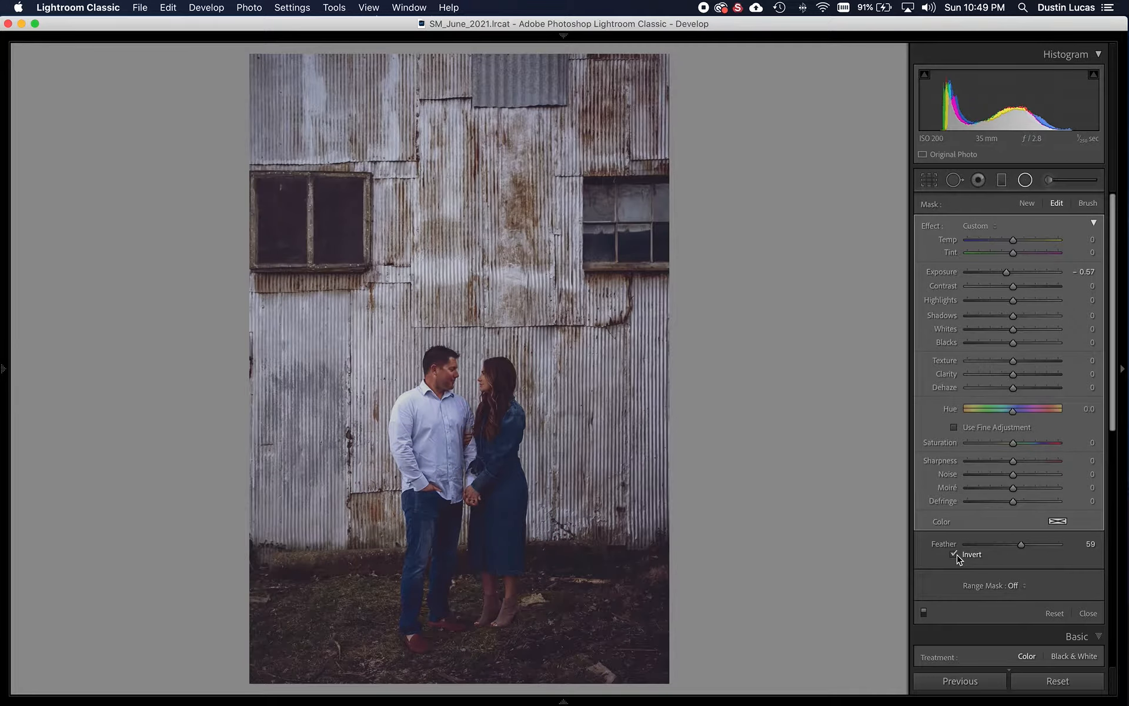
pyautogui.doubleClick(941, 271)
pyautogui.press('Up')
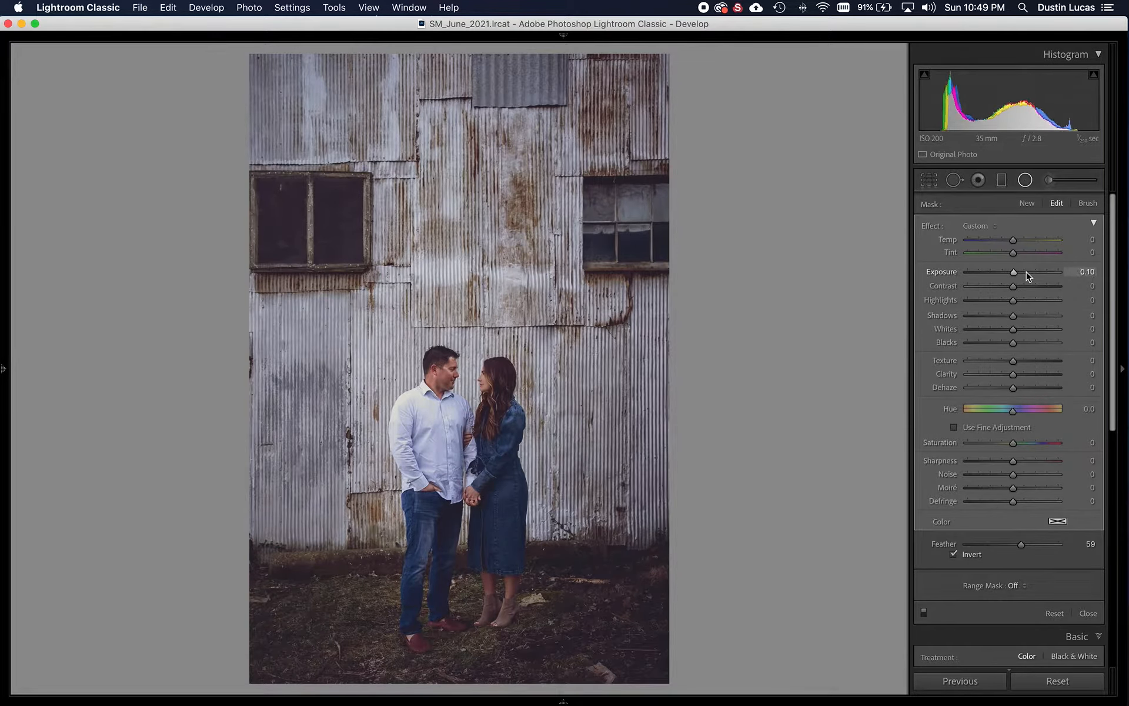
pyautogui.press('Up')
pyautogui.press('Up')
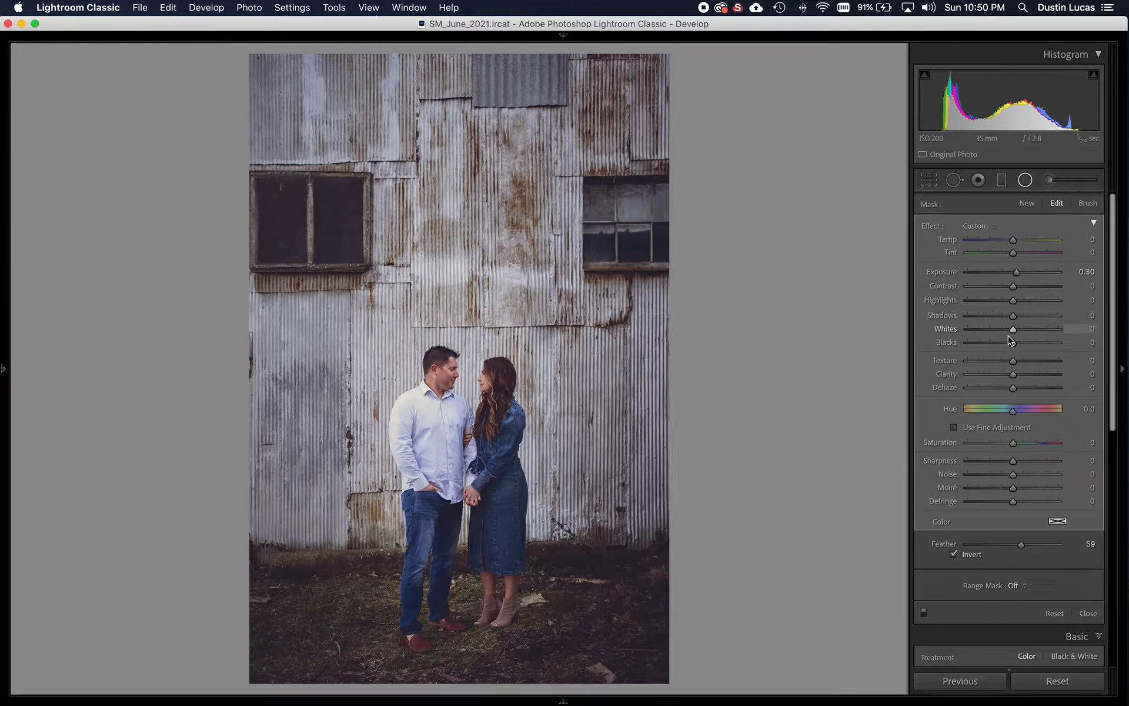
# - Lower the inverted radial filter's highlights to −38 and its whites to −12
pyautogui.click(1002, 303)
pyautogui.moveTo(1002, 302); pyautogui.dragTo(997, 305)
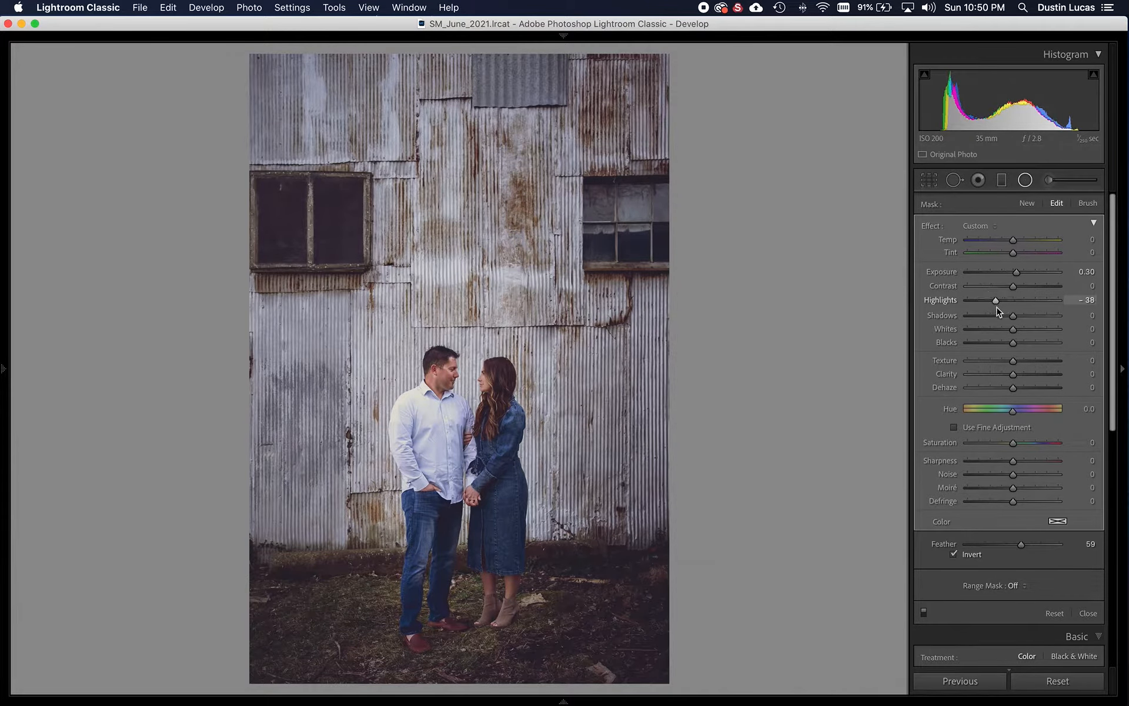
pyautogui.click(1005, 333)
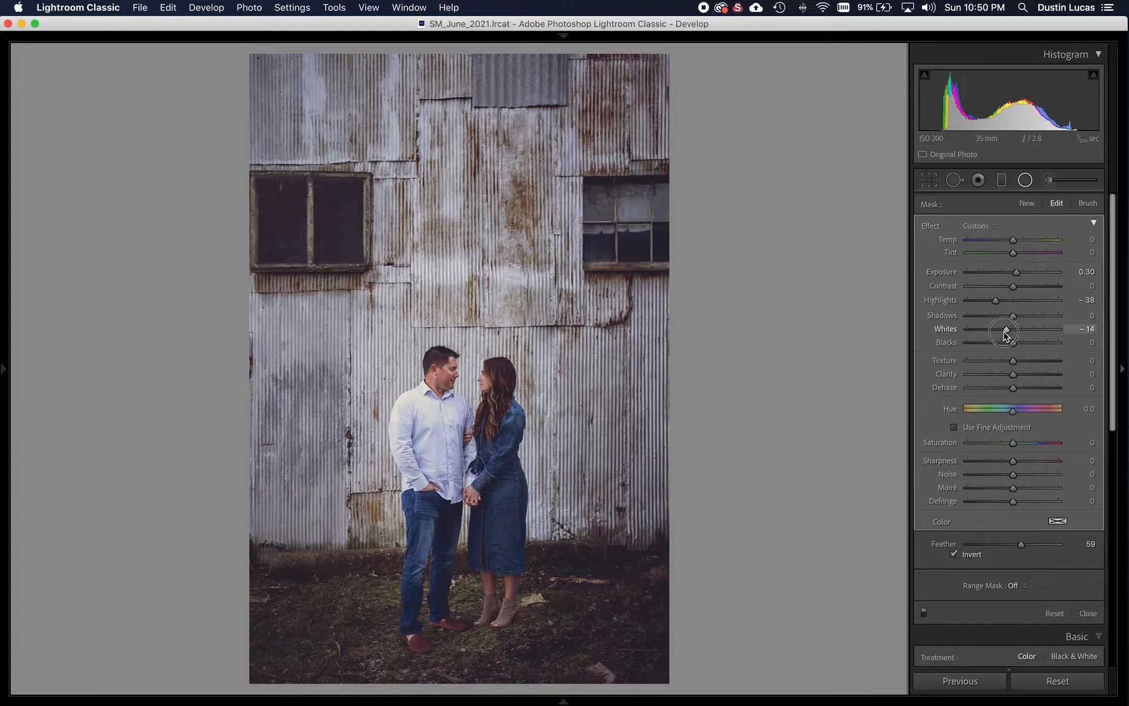
pyautogui.moveTo(1005, 334); pyautogui.dragTo(1006, 334)
# - Toggle the radial filters off and on repeatedly to compare their effect on the photo
pyautogui.click(923, 611)
pyautogui.click(923, 611)
pyautogui.click(923, 612)
pyautogui.click(923, 611)
pyautogui.click(923, 611)
pyautogui.click(923, 611)
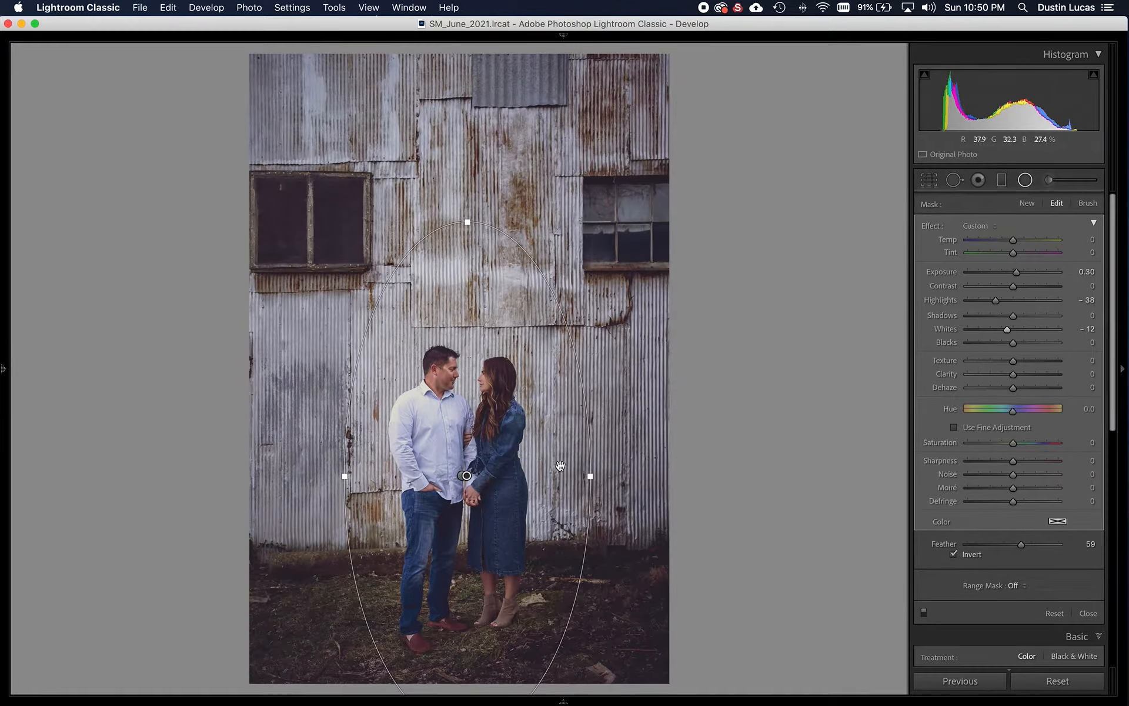
# - Narrow both radial filters around the couple, preview them off and on, and set the darkening filter's exposure to −0.67
pyautogui.moveTo(591, 477); pyautogui.dragTo(587, 476)
pyautogui.click(462, 475)
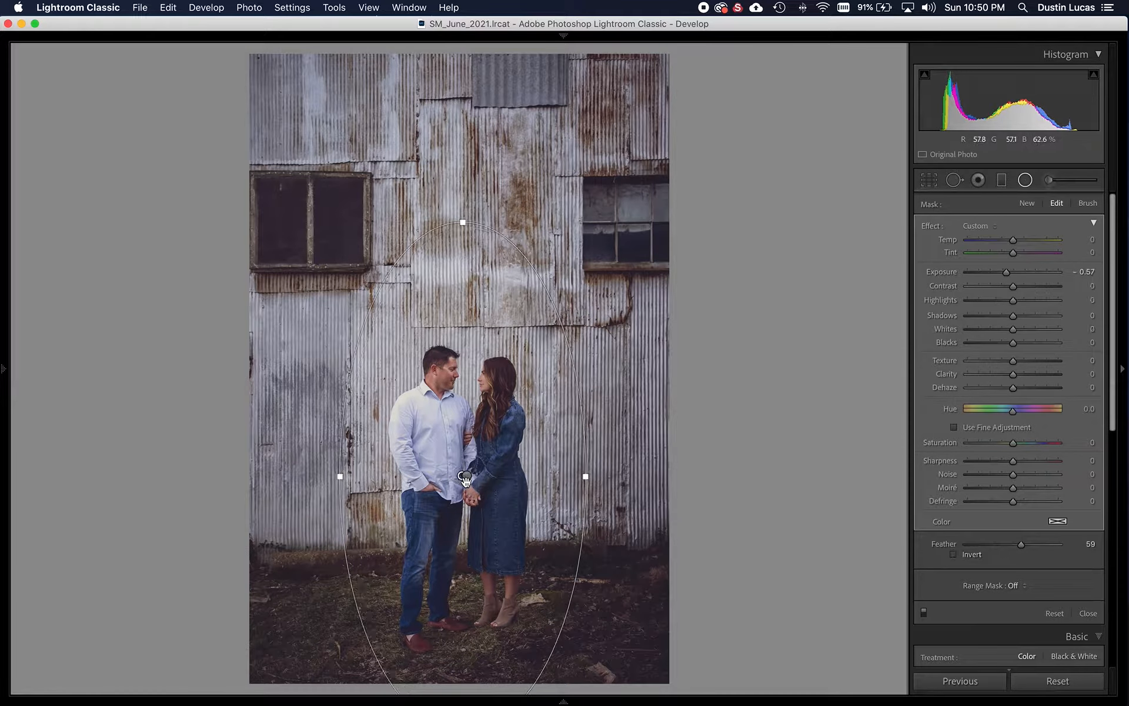
pyautogui.moveTo(589, 478); pyautogui.dragTo(571, 477)
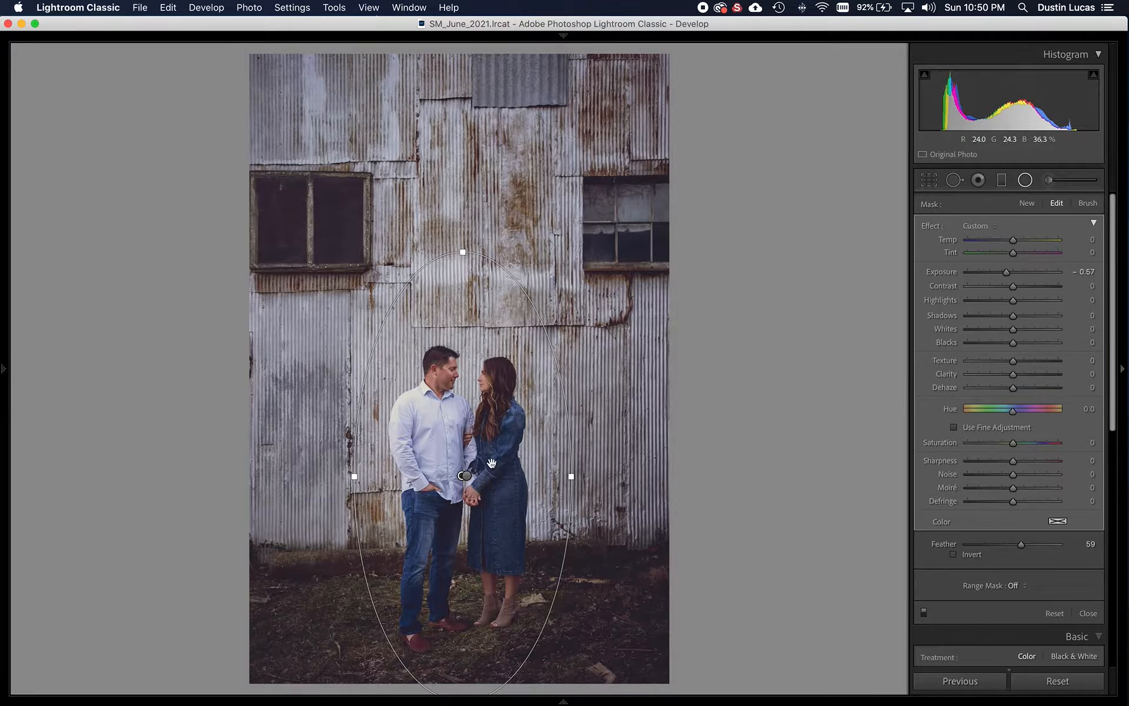
pyautogui.click(924, 613)
pyautogui.click(924, 613)
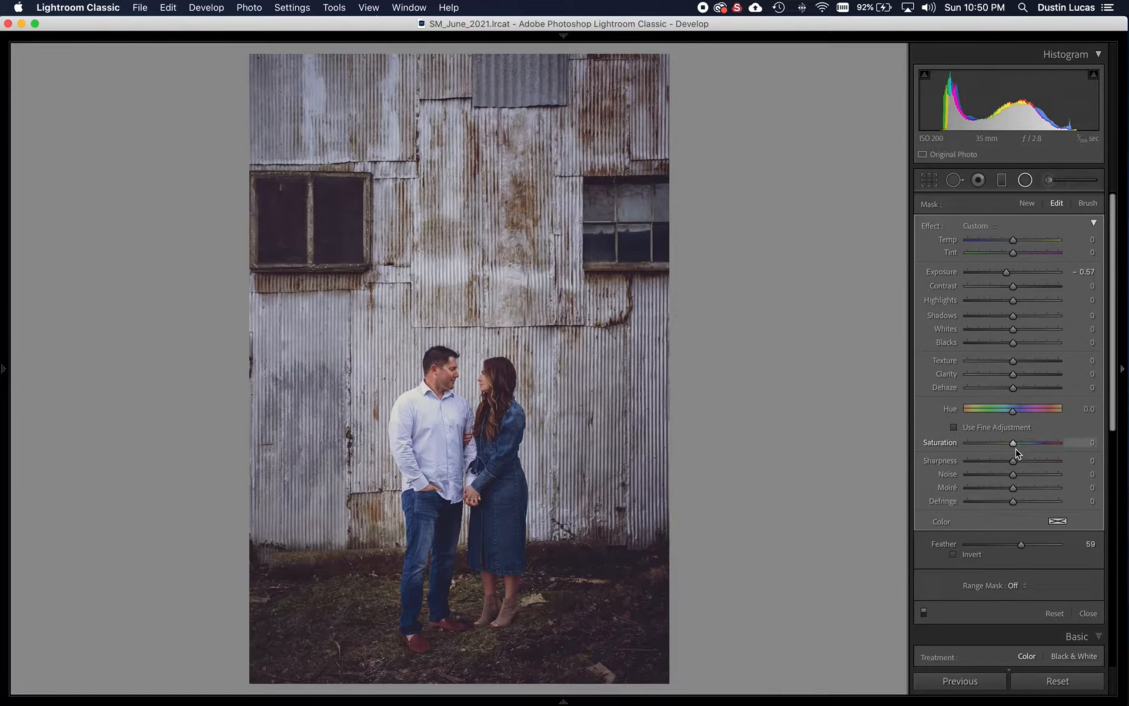
pyautogui.press('Down')
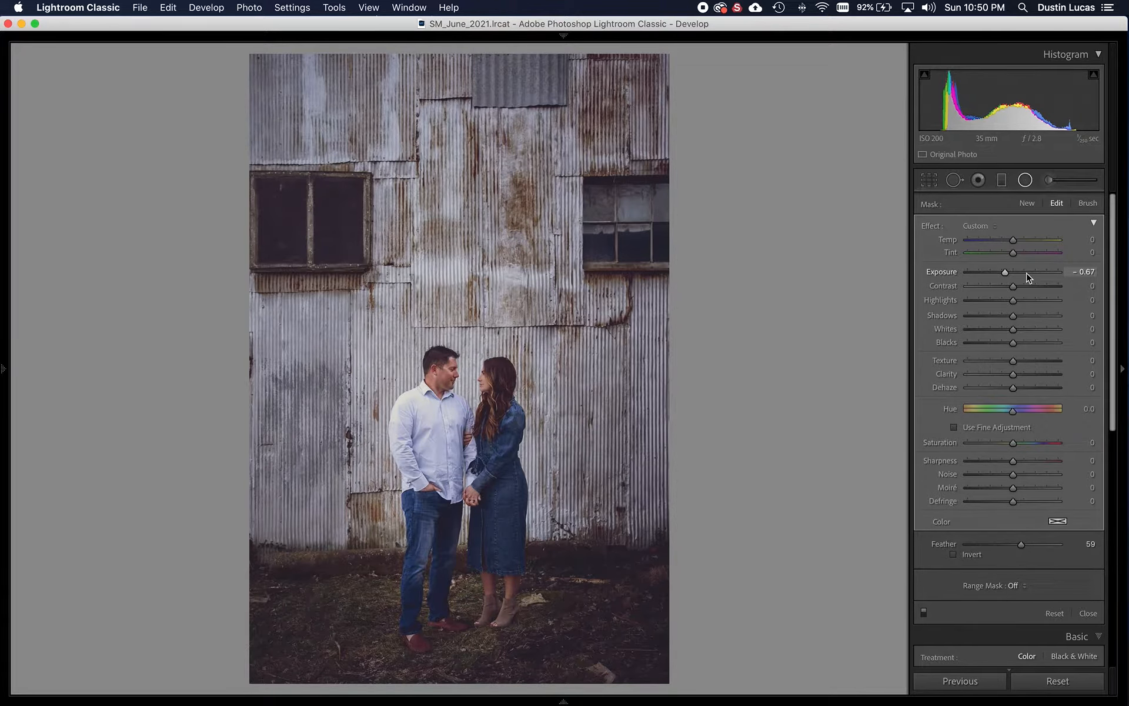
# - Return to the Library, open the forest photo of the couple facing the camera, and inspect it at 100% before fitting it again
pyautogui.press('g')
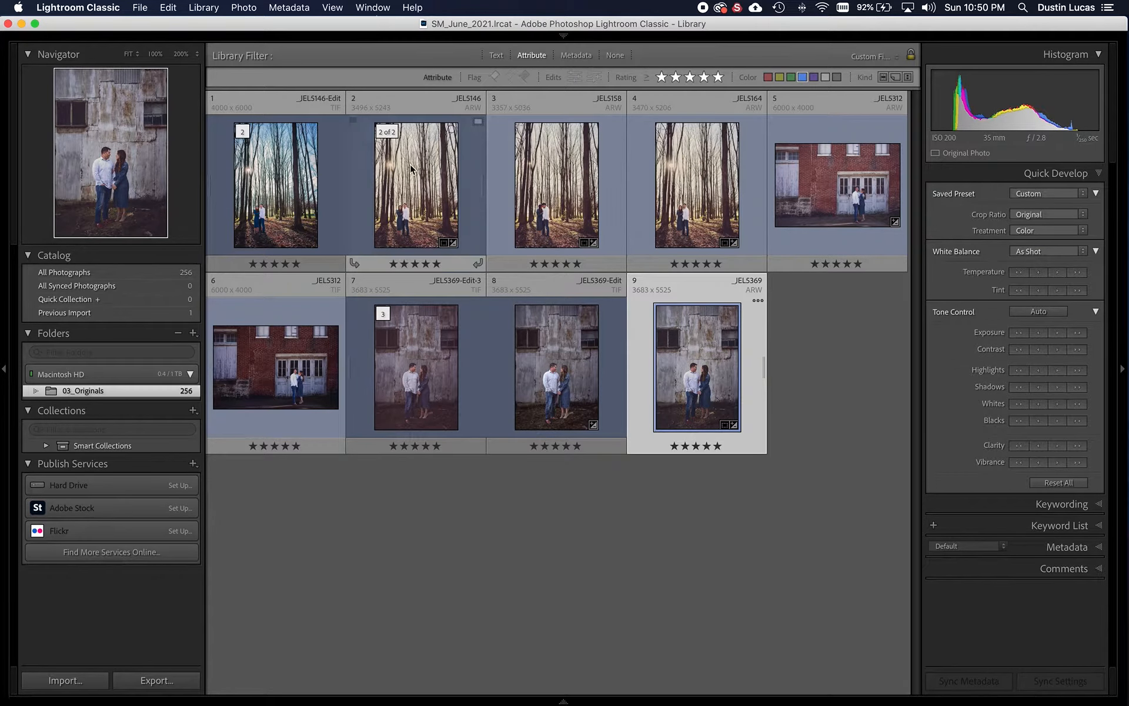
pyautogui.click(503, 487)
pyautogui.click(602, 229)
pyautogui.doubleClick(670, 210)
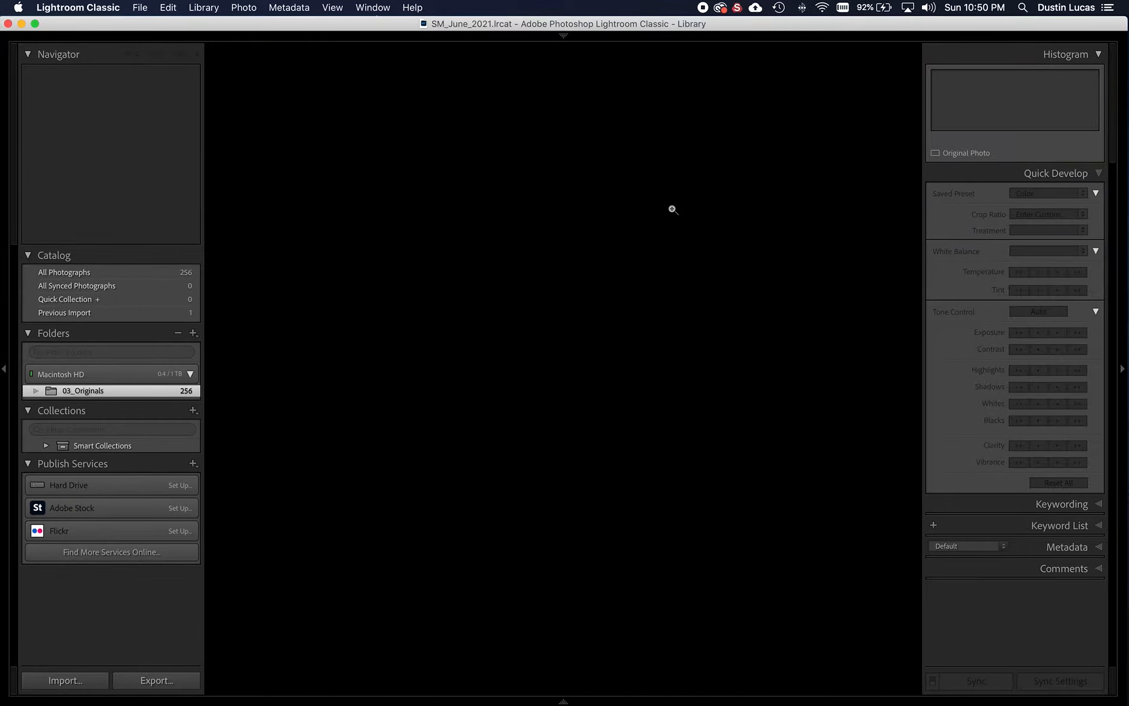
pyautogui.press('Right')
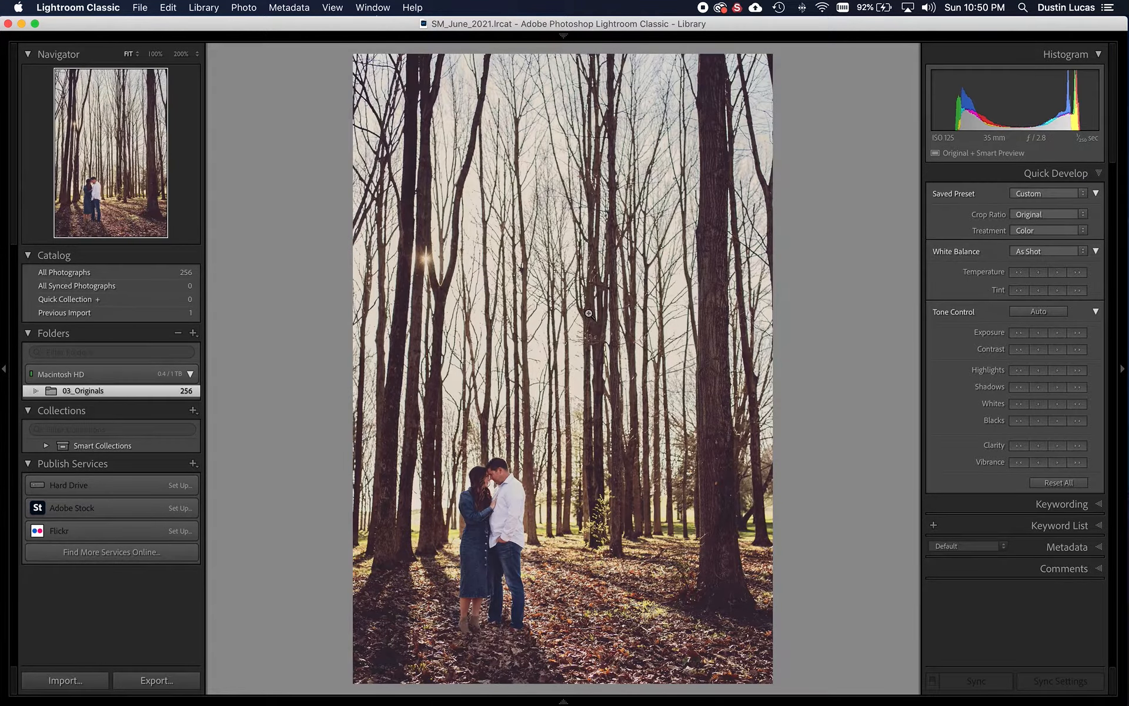
pyautogui.press('Left')
pyautogui.click(487, 489)
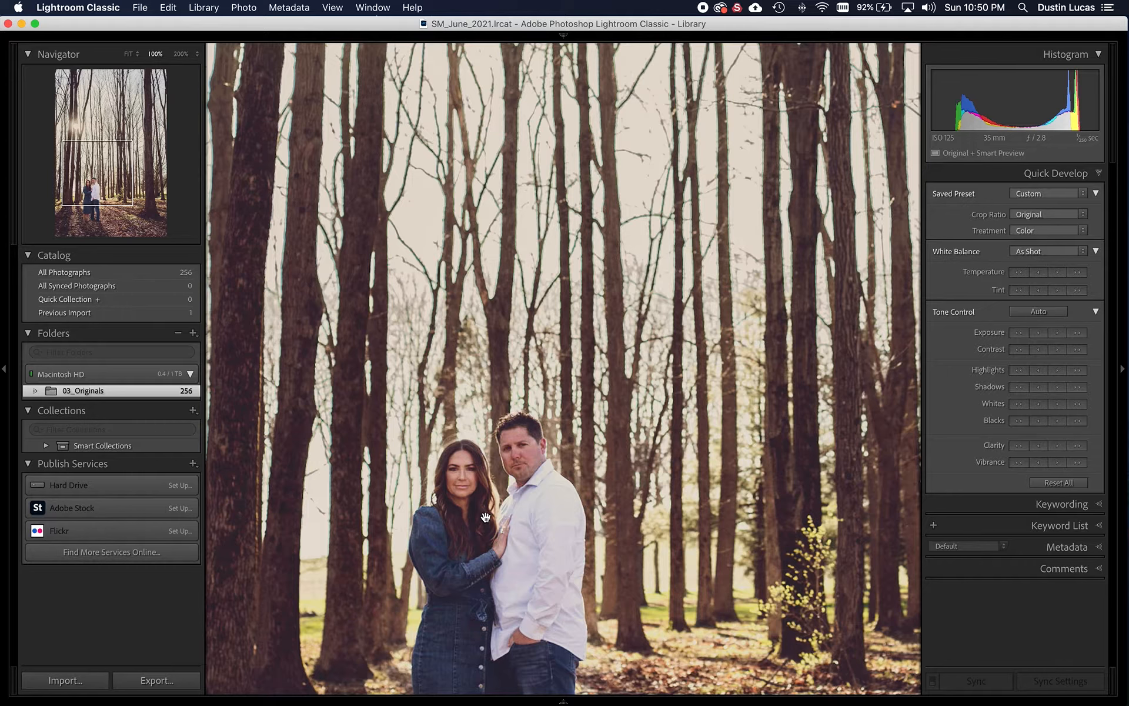
pyautogui.click(485, 494)
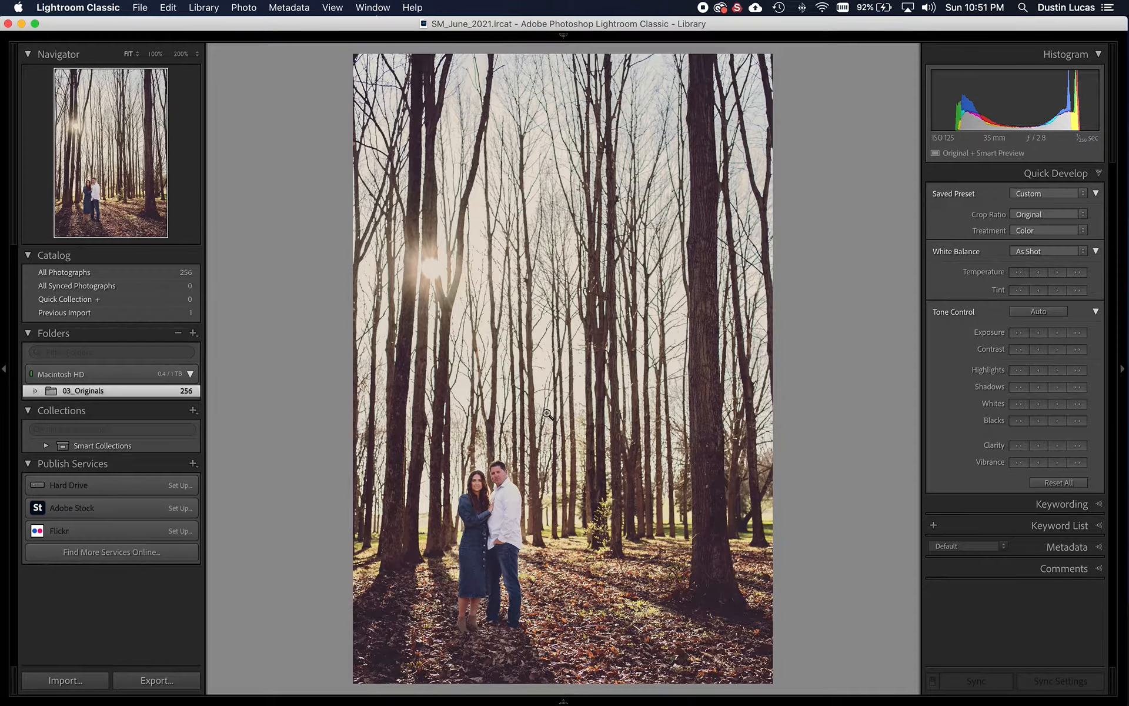
# - Open the forest photo in Develop, select its existing graduated filter over the sky, and show the mask overlay
pyautogui.press('d')
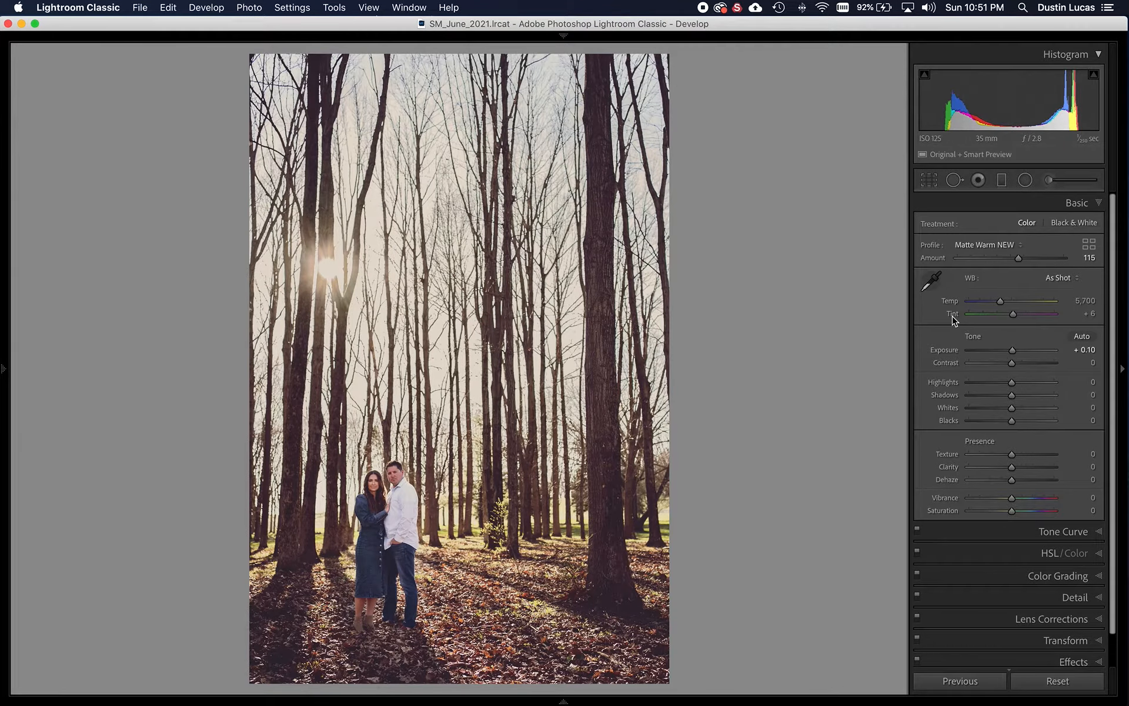
pyautogui.press('k')
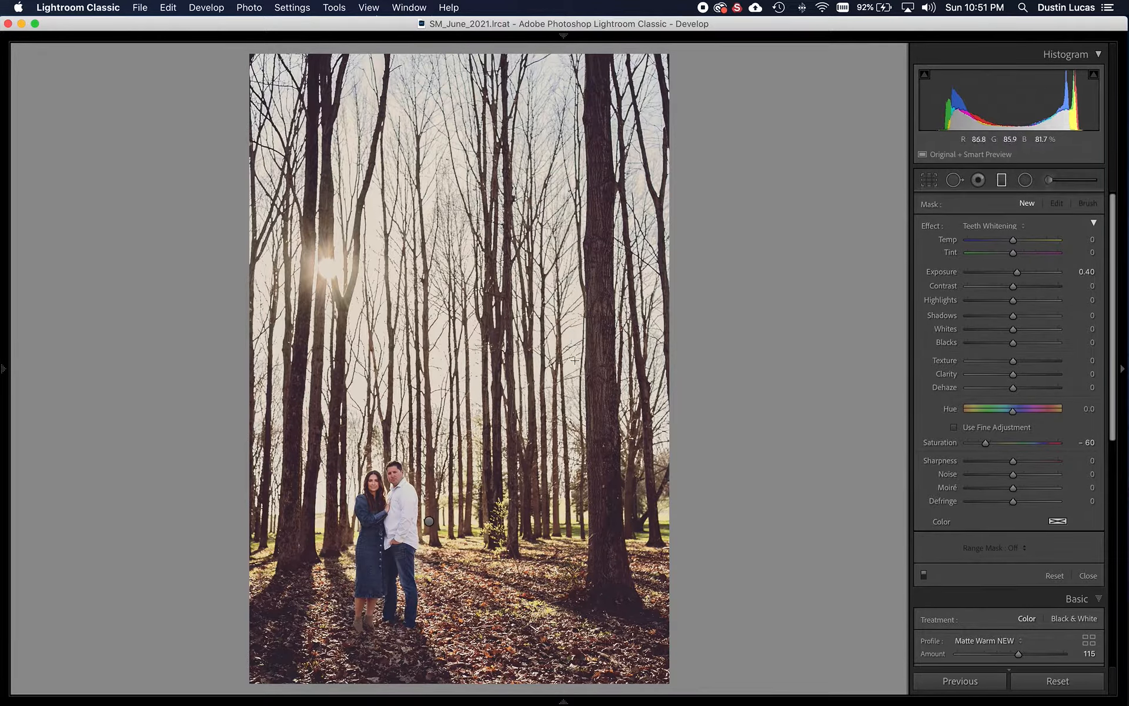
pyautogui.click(429, 521)
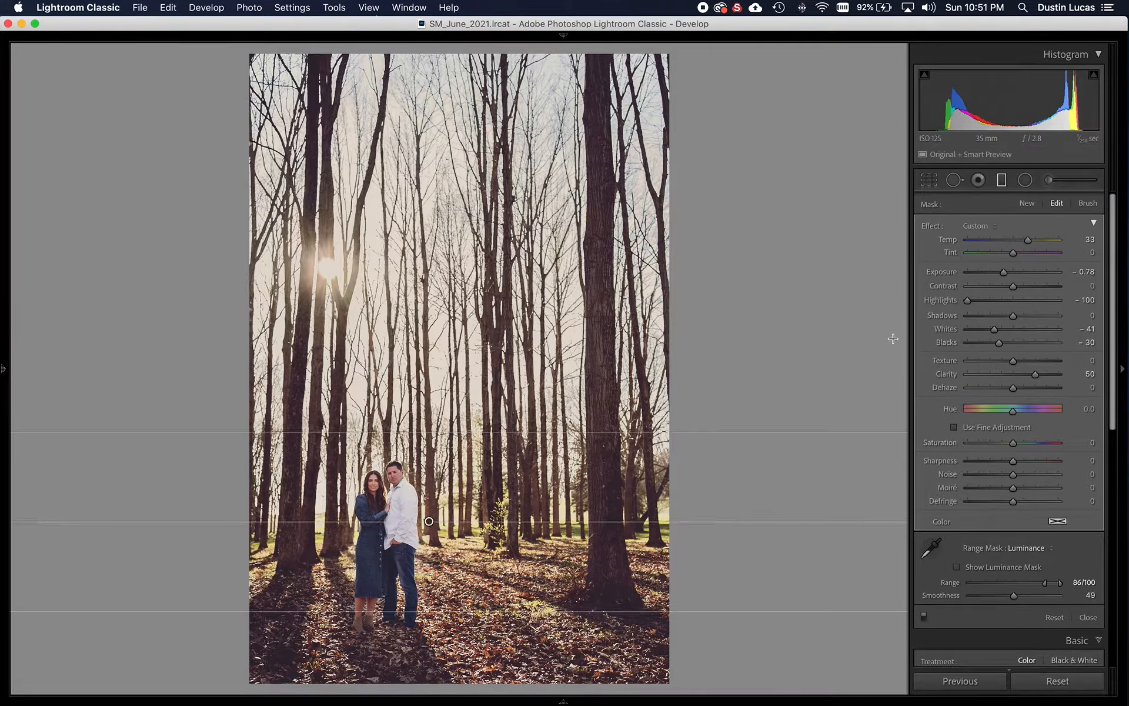
pyautogui.press('o')
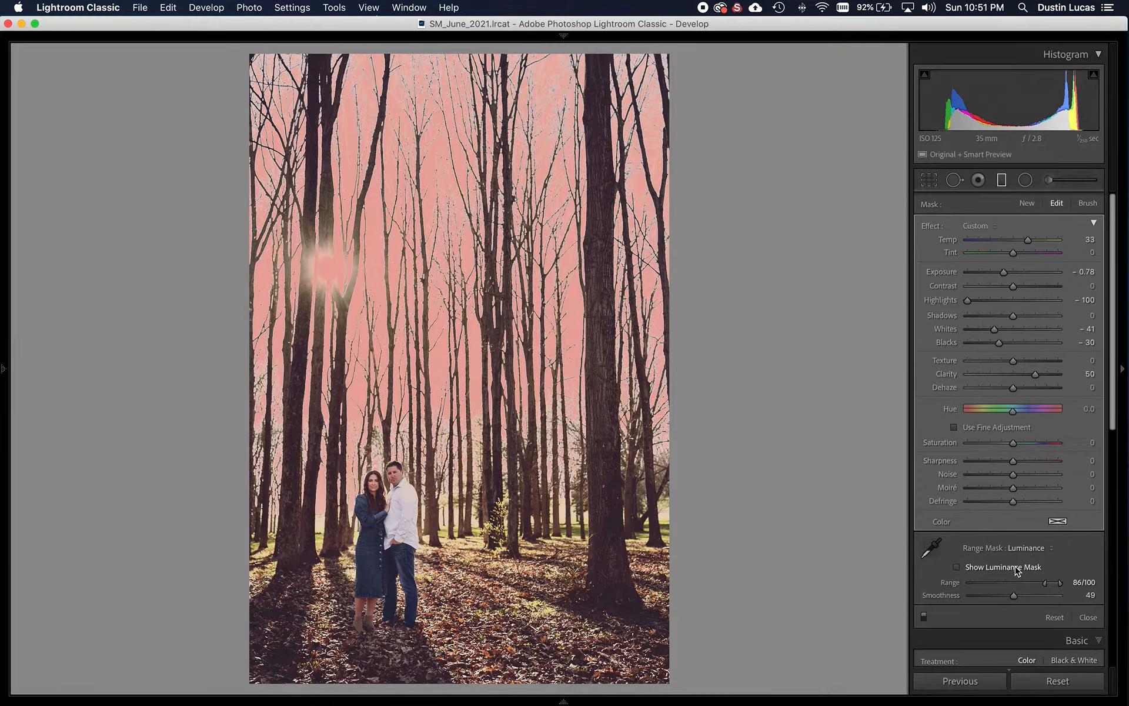
# - Sample several sky areas for the graduated filter's luminance range mask with Show Luminance Mask enabled, ending on a 50/100 range
pyautogui.click(931, 547)
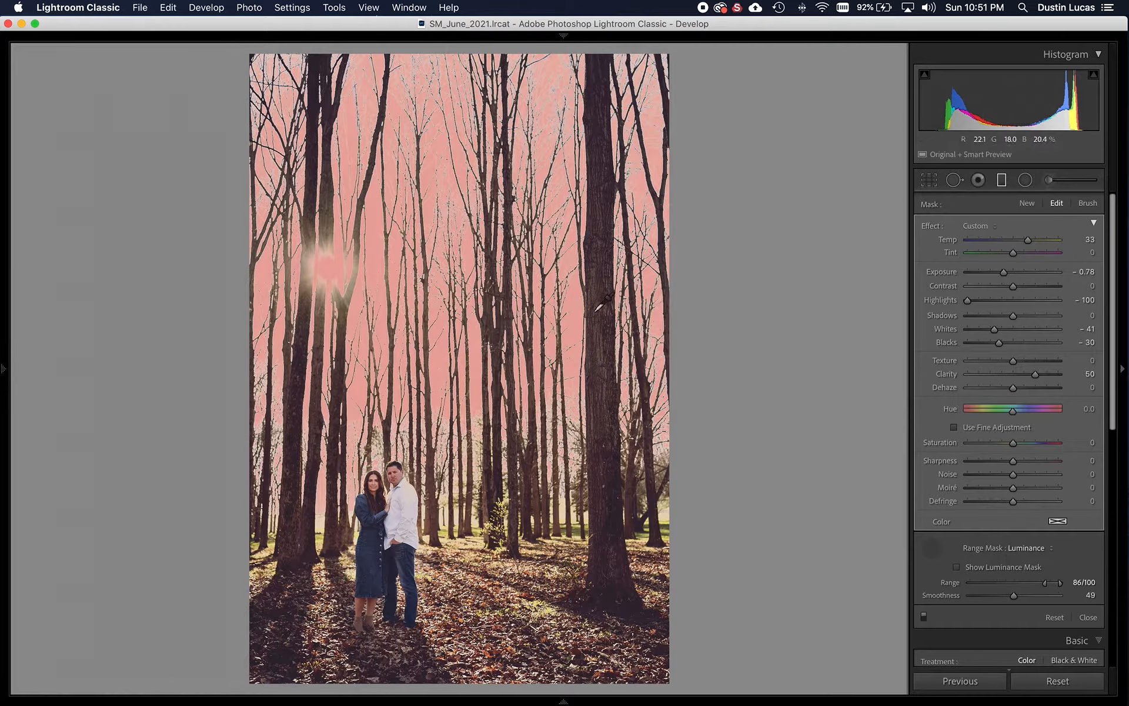
pyautogui.click(573, 306)
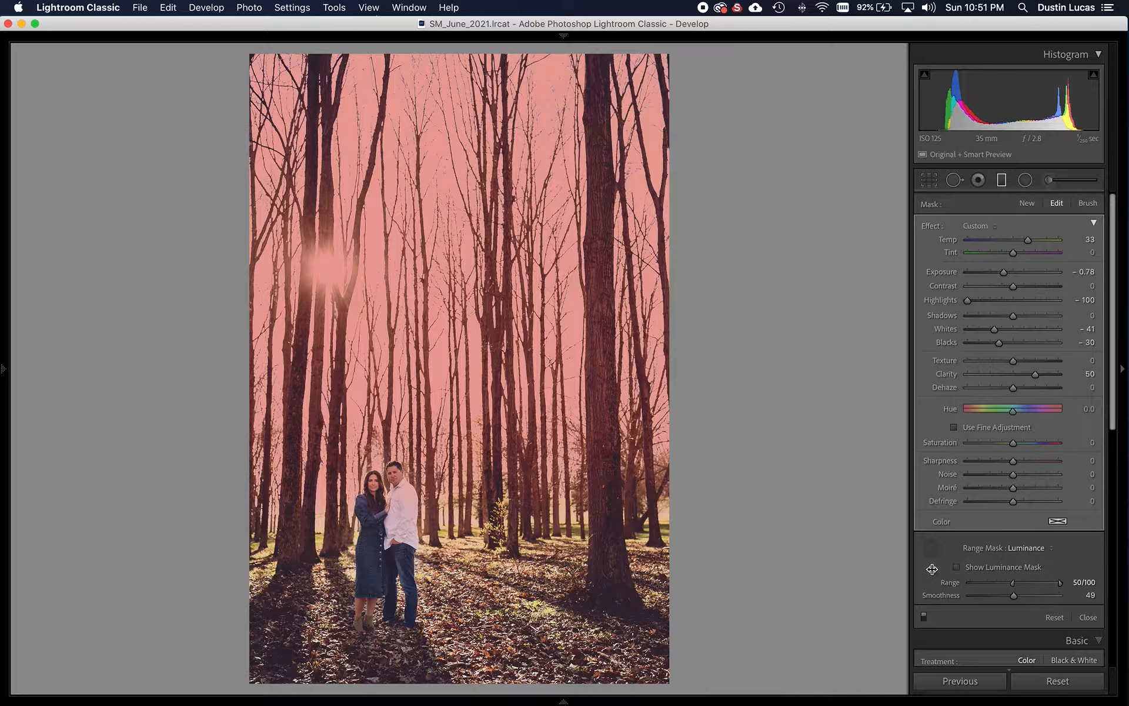
pyautogui.click(1008, 567)
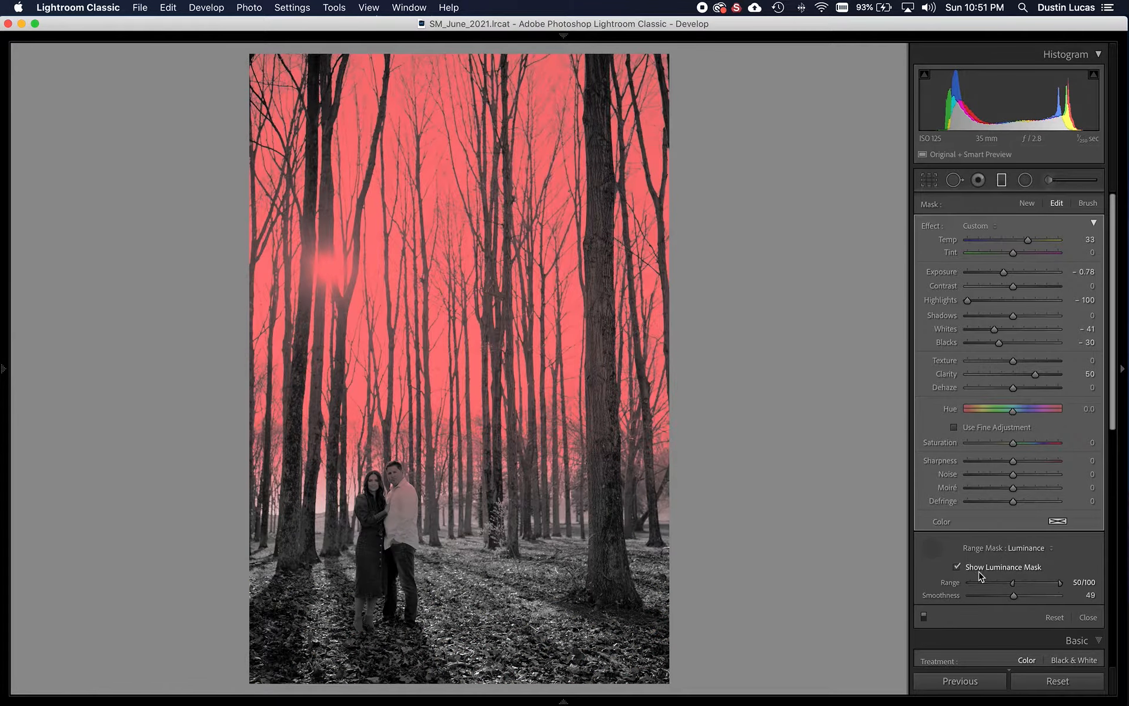
pyautogui.click(320, 499)
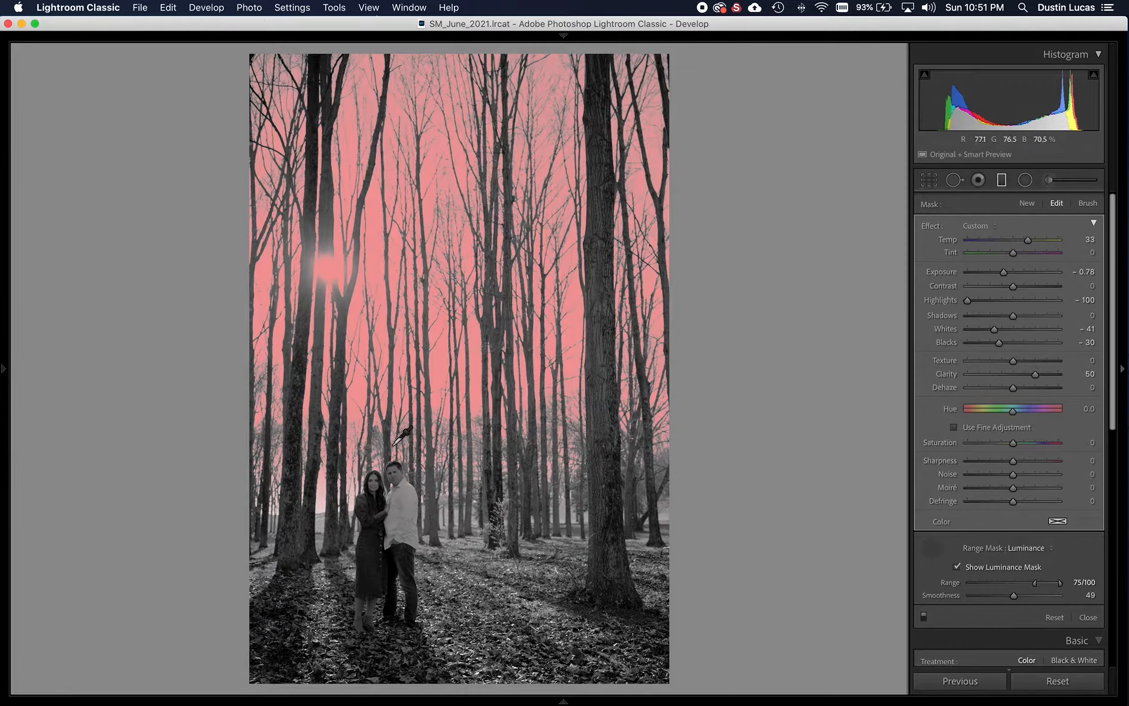
pyautogui.click(437, 379)
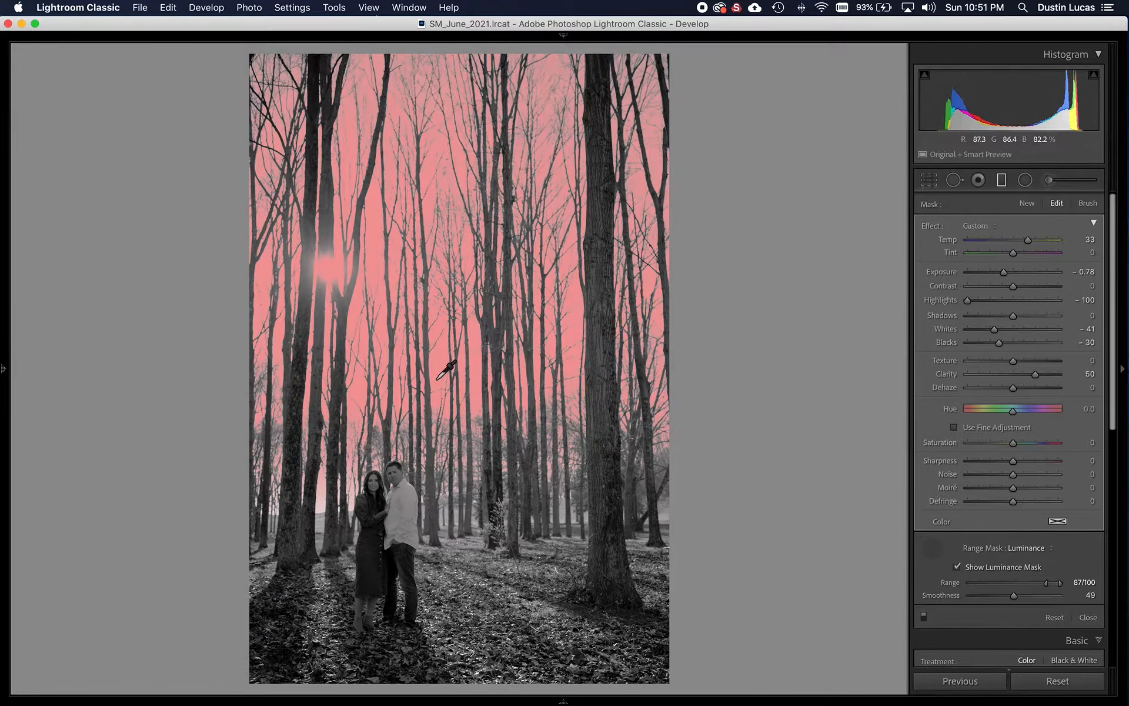
pyautogui.click(575, 368)
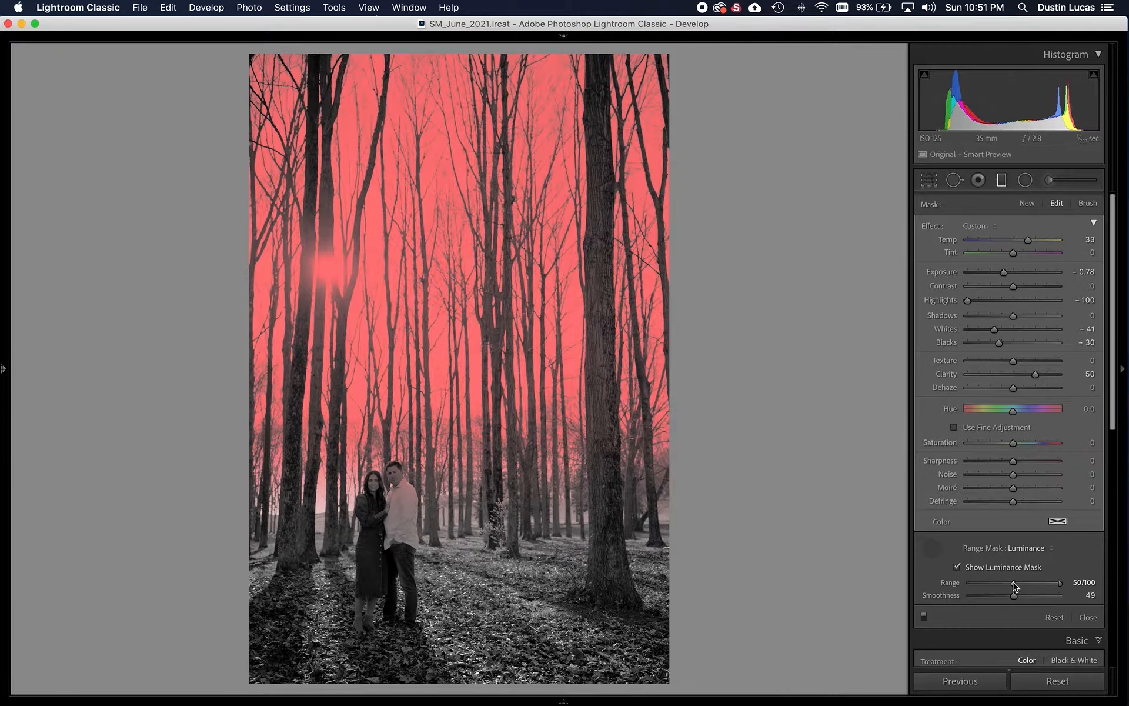
# - Narrow the graduated filter's luminance range to 58/100 and hide the mask overlay
pyautogui.moveTo(1012, 583)
pyautogui.mouseDown()
pyautogui.moveTo(984, 586)
pyautogui.moveTo(1021, 586)
pyautogui.mouseUp()
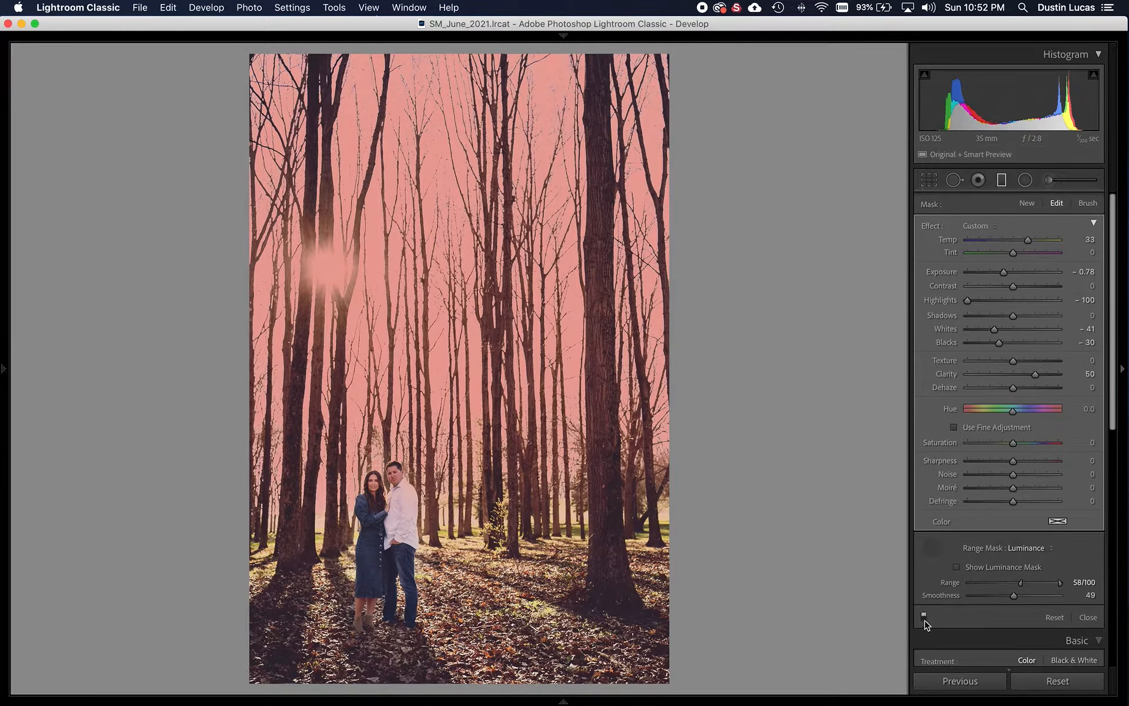
pyautogui.press('p')
pyautogui.press('o')
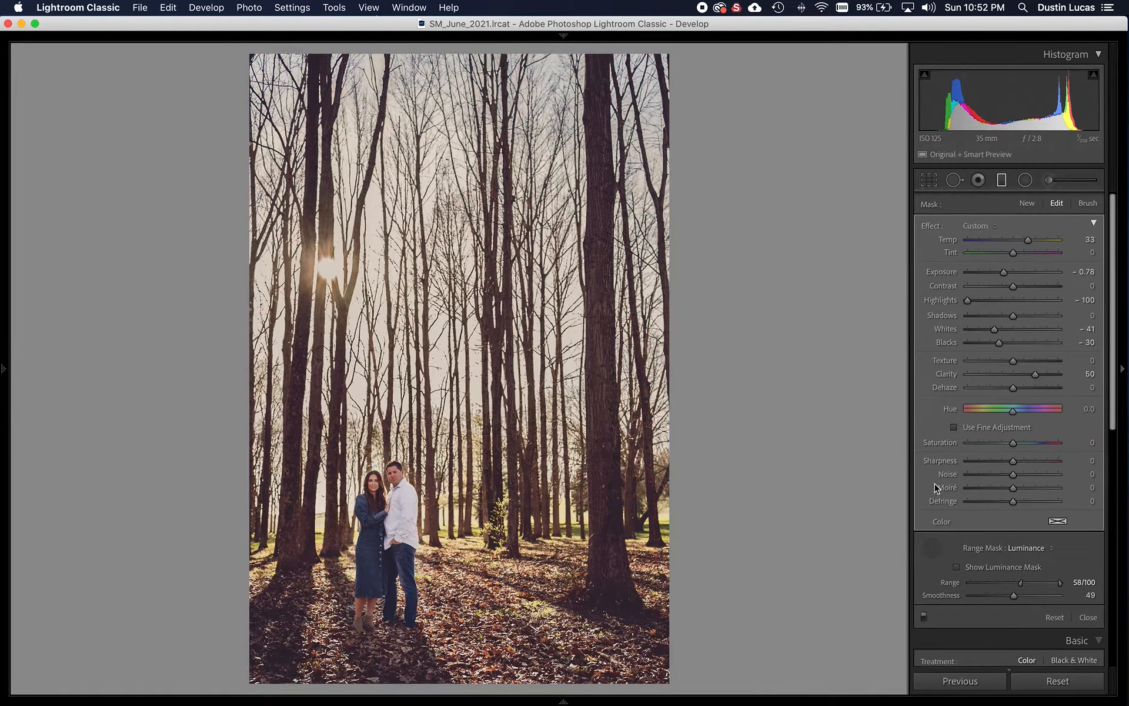
# - Compare the forest photo with the graduated filter off and on, and with its unedited Before state
pyautogui.click(923, 617)
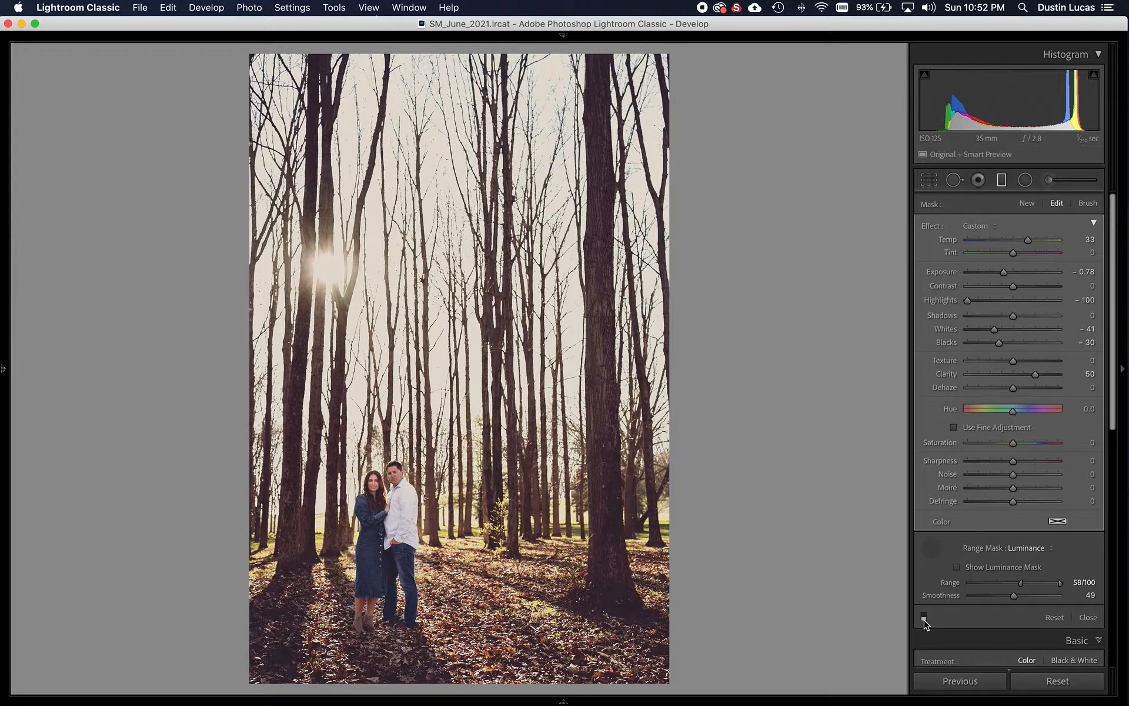
pyautogui.click(924, 616)
pyautogui.click(923, 616)
pyautogui.click(923, 616)
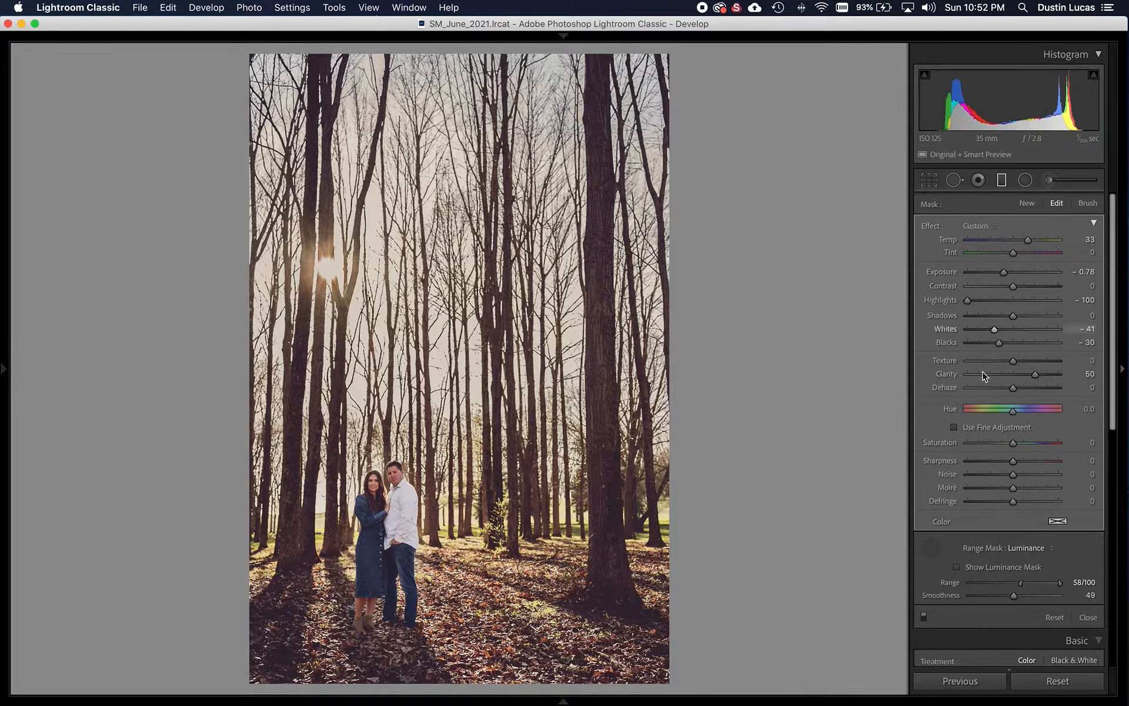
pyautogui.click(1069, 566)
pyautogui.press('\\')
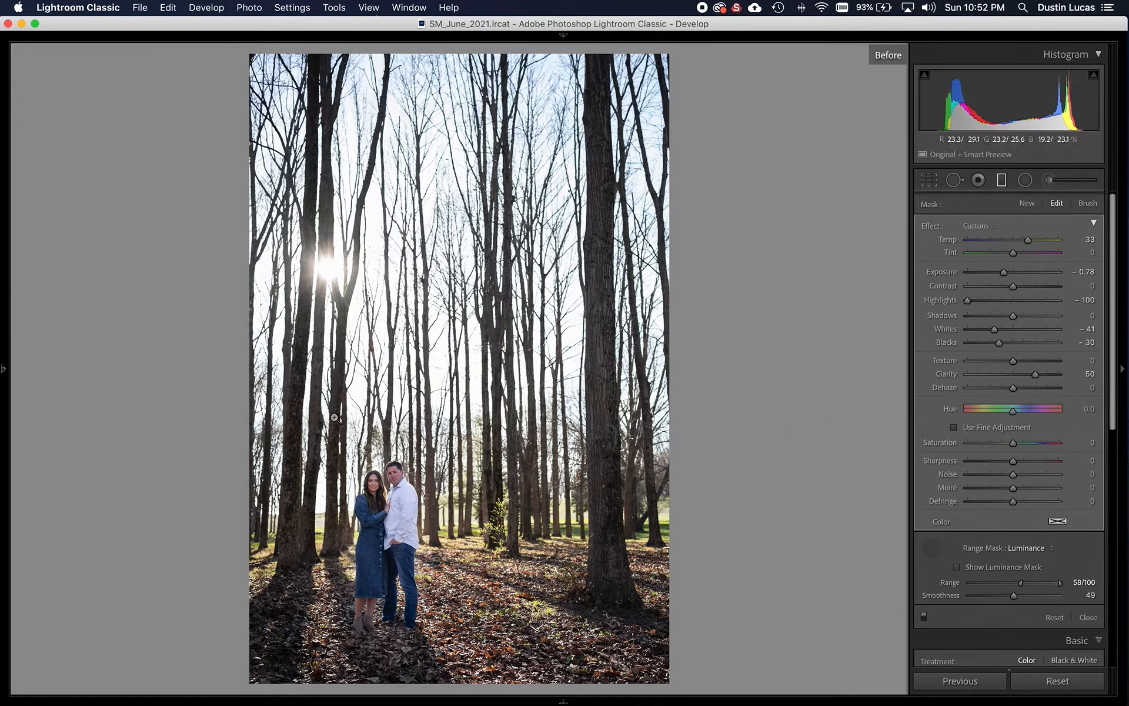
pyautogui.press('\\')
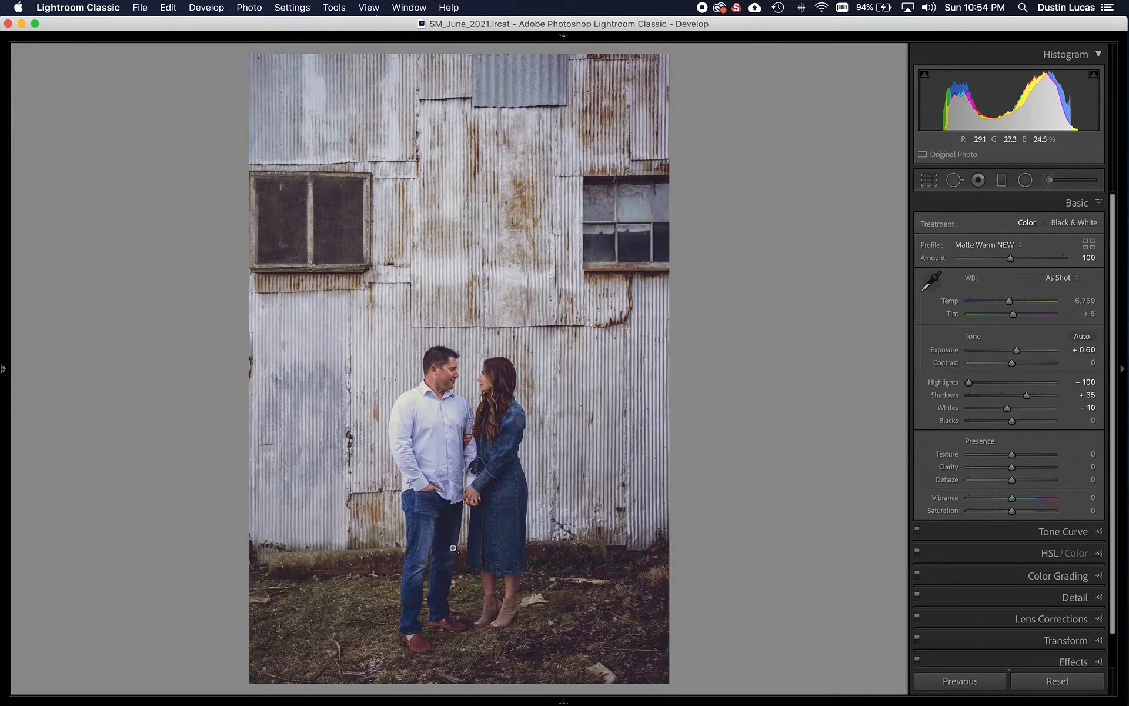
# - Open the photo of the couple at the corrugated metal wall in Adobe Photoshop 2021 and switch to Photoshop
pyautogui.rightClick(458, 303)
pyautogui.moveTo(507, 416)
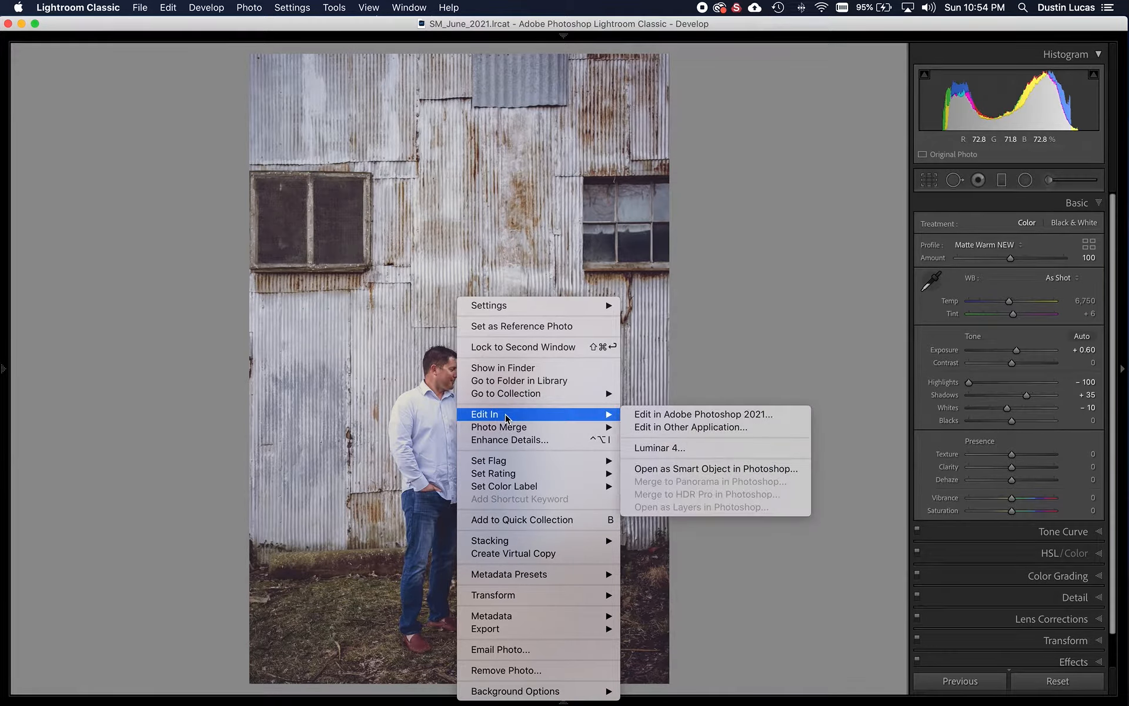
pyautogui.click(668, 415)
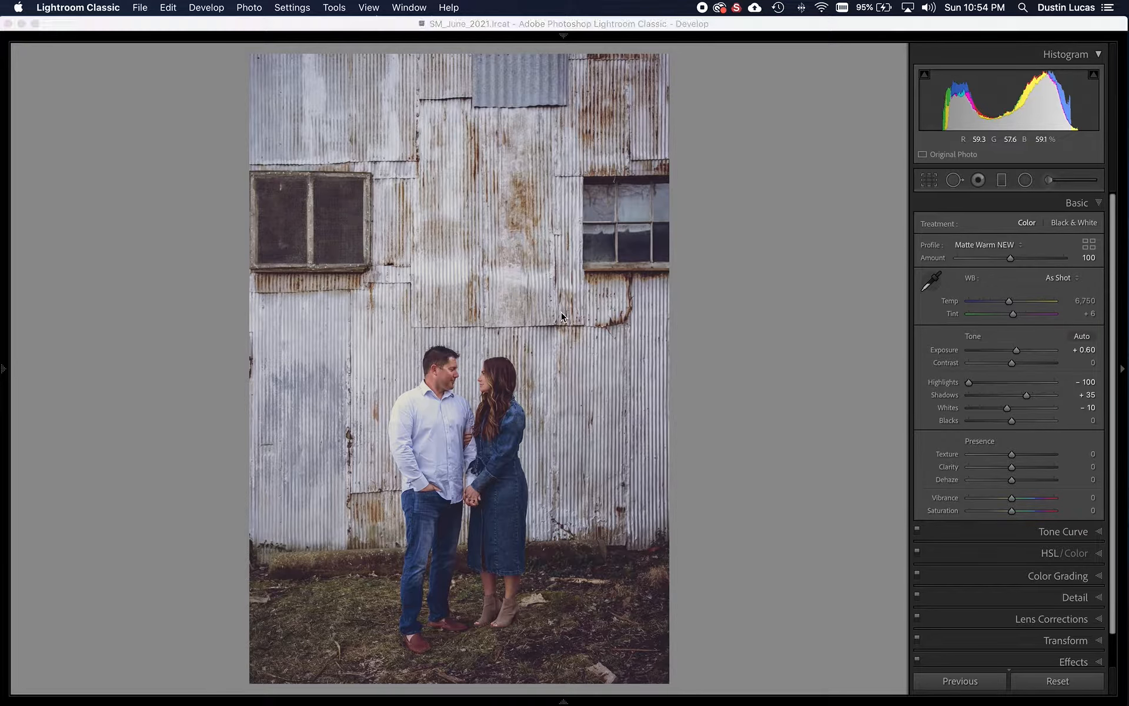
pyautogui.press('super+Tab')
pyautogui.click(405, 225)
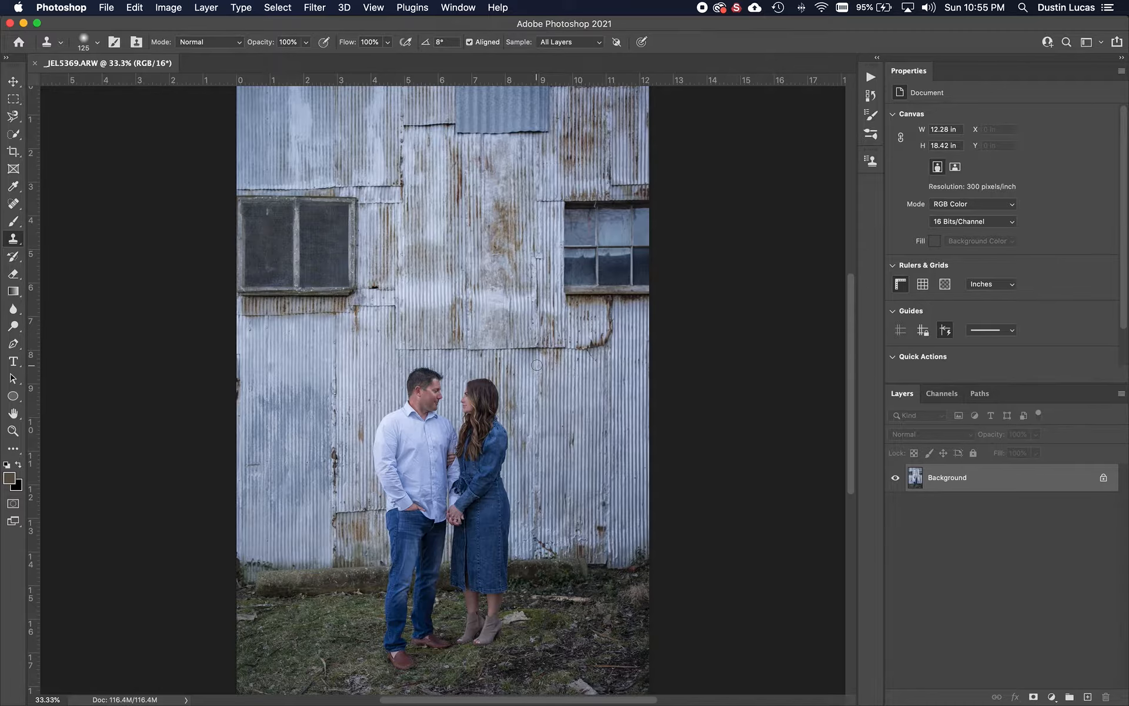
# - Collapse the Workflow and ShutterMag action sets and start recording a new action named "D&B I" in the Workflow set
pyautogui.click(869, 79)
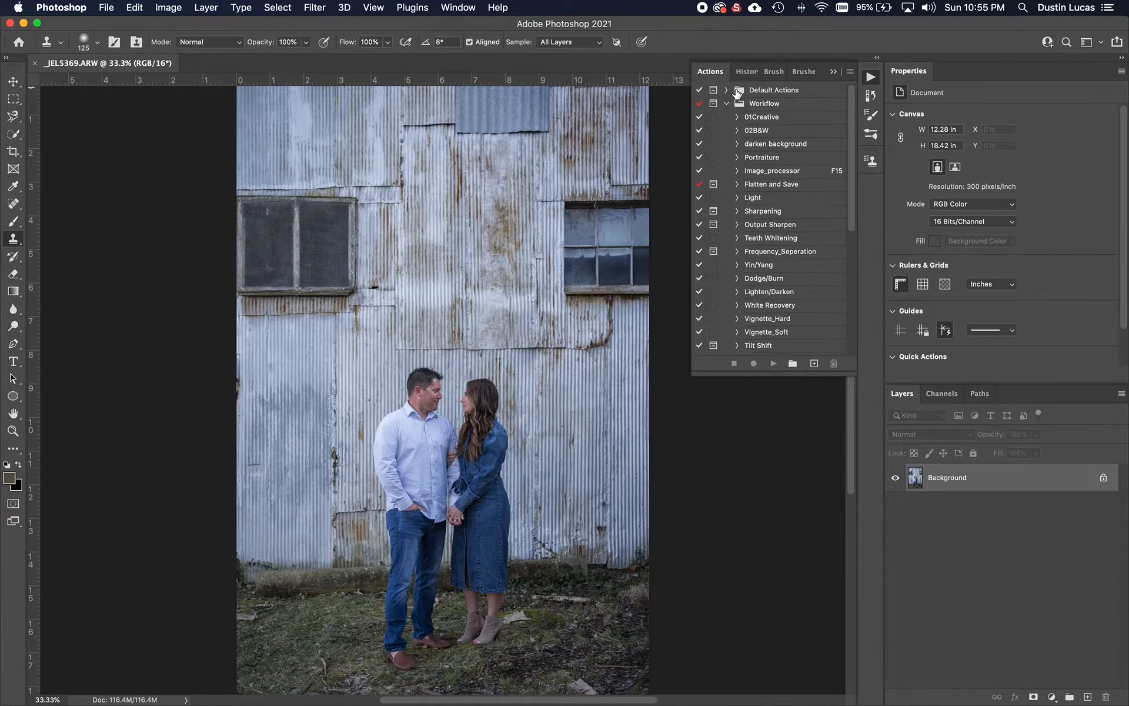
pyautogui.click(726, 103)
pyautogui.click(762, 104)
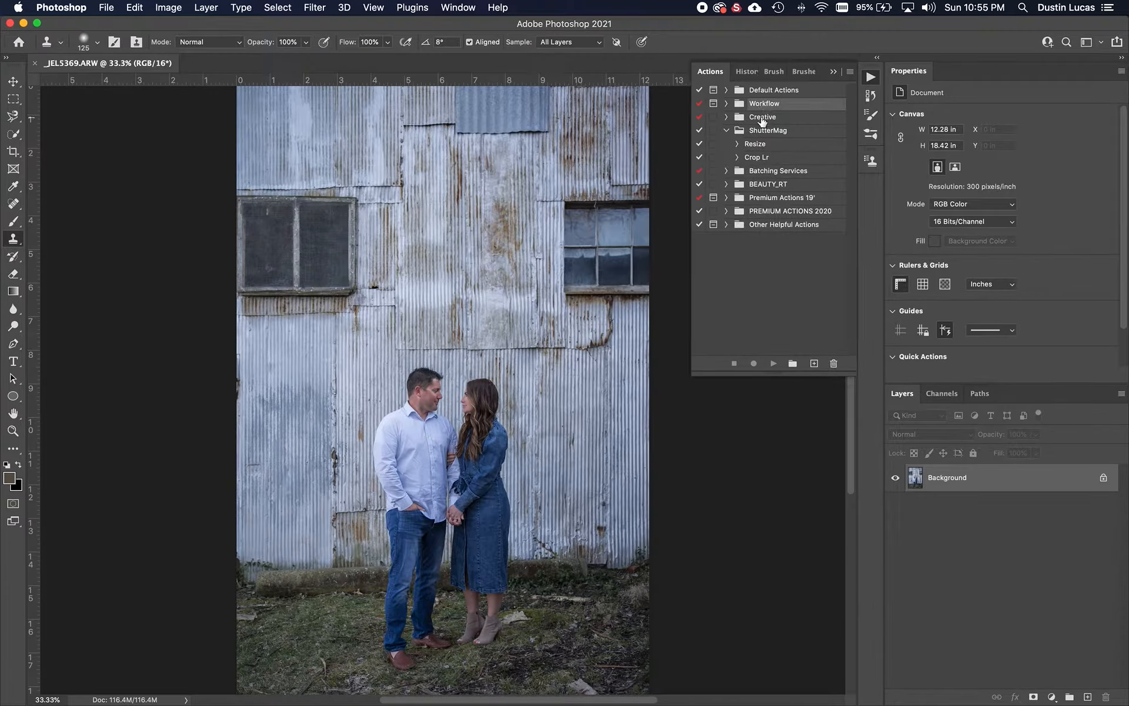
pyautogui.click(726, 130)
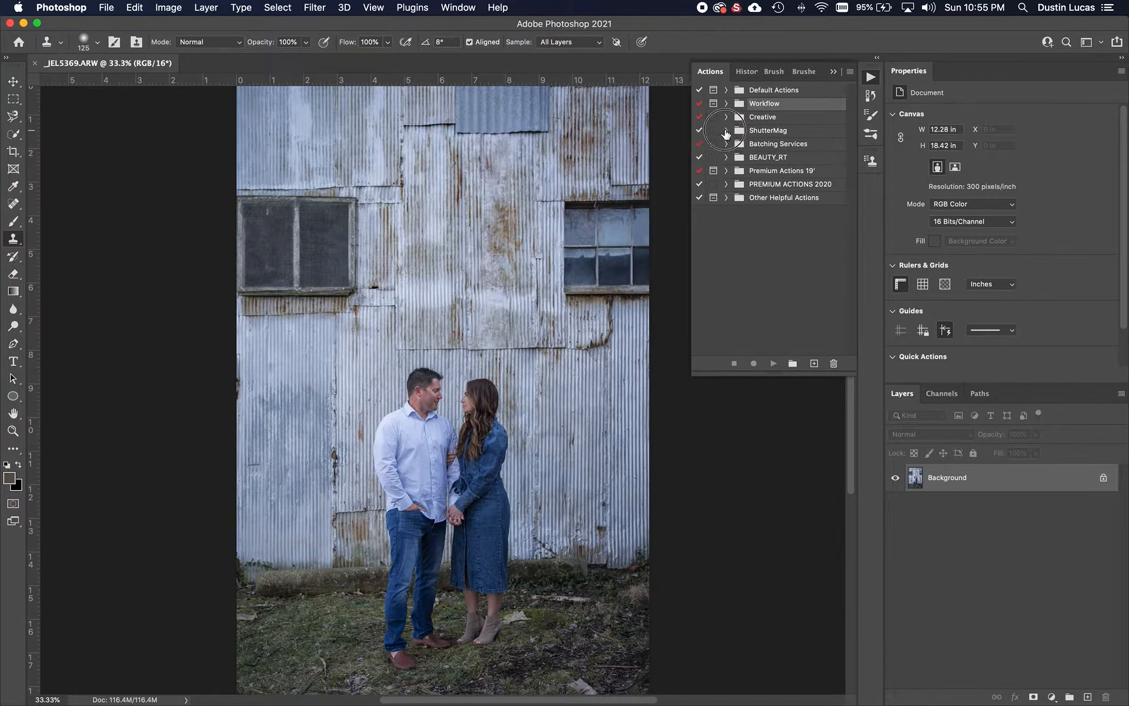
pyautogui.click(814, 364)
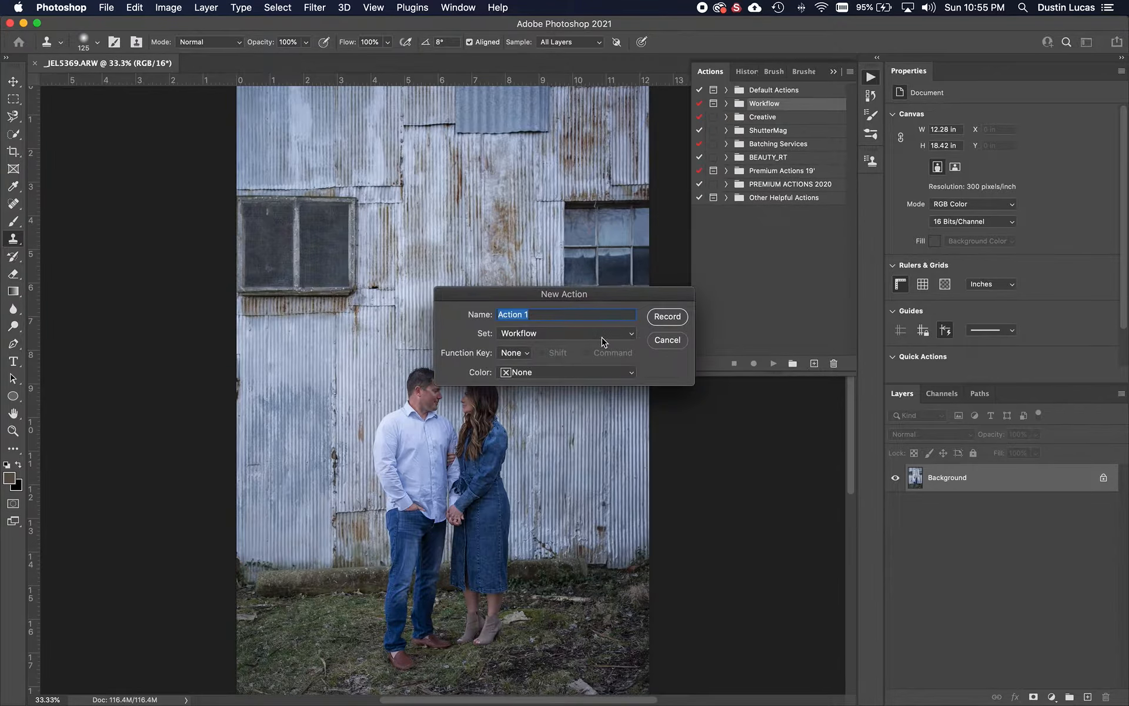
pyautogui.write('D')
pyautogui.write('&B I')
pyautogui.click(668, 317)
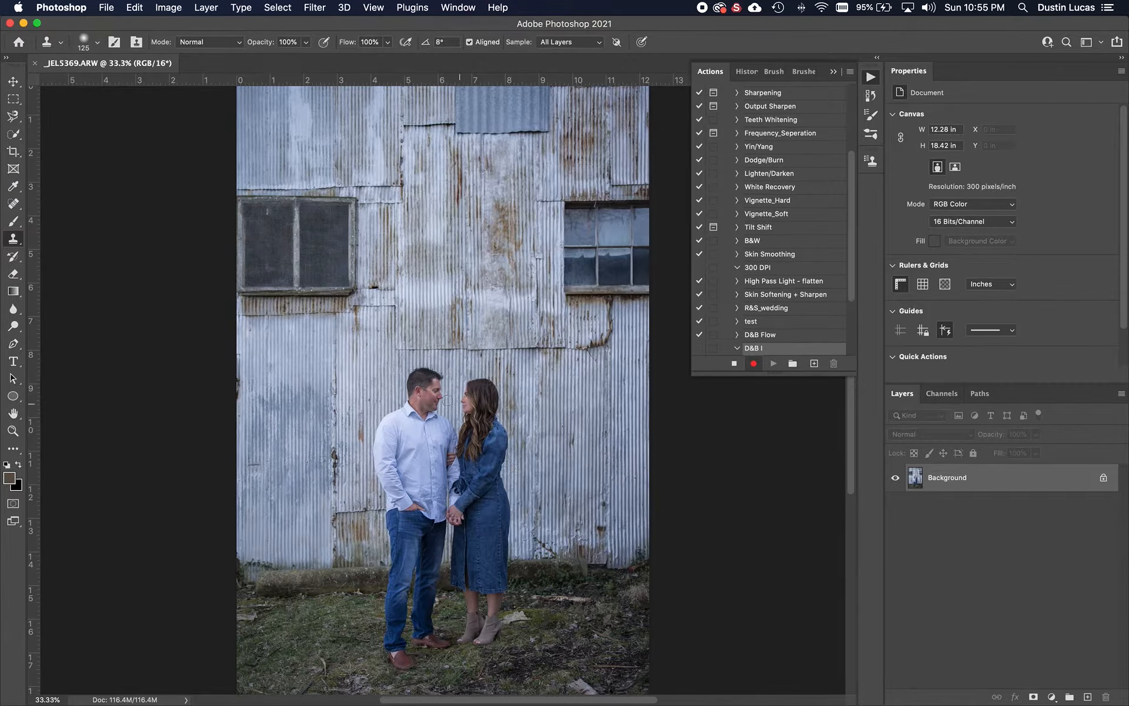
# - Select the couple with Select Subject and invert the selection to cover the background
pyautogui.click(271, 7)
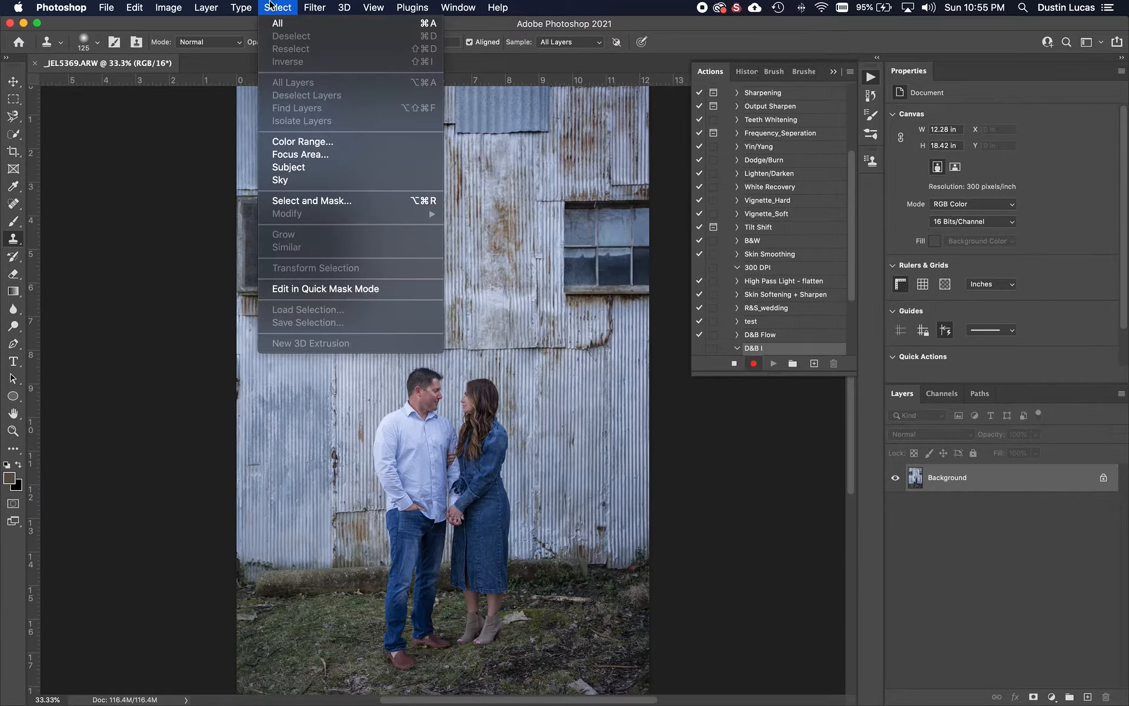
pyautogui.click(288, 167)
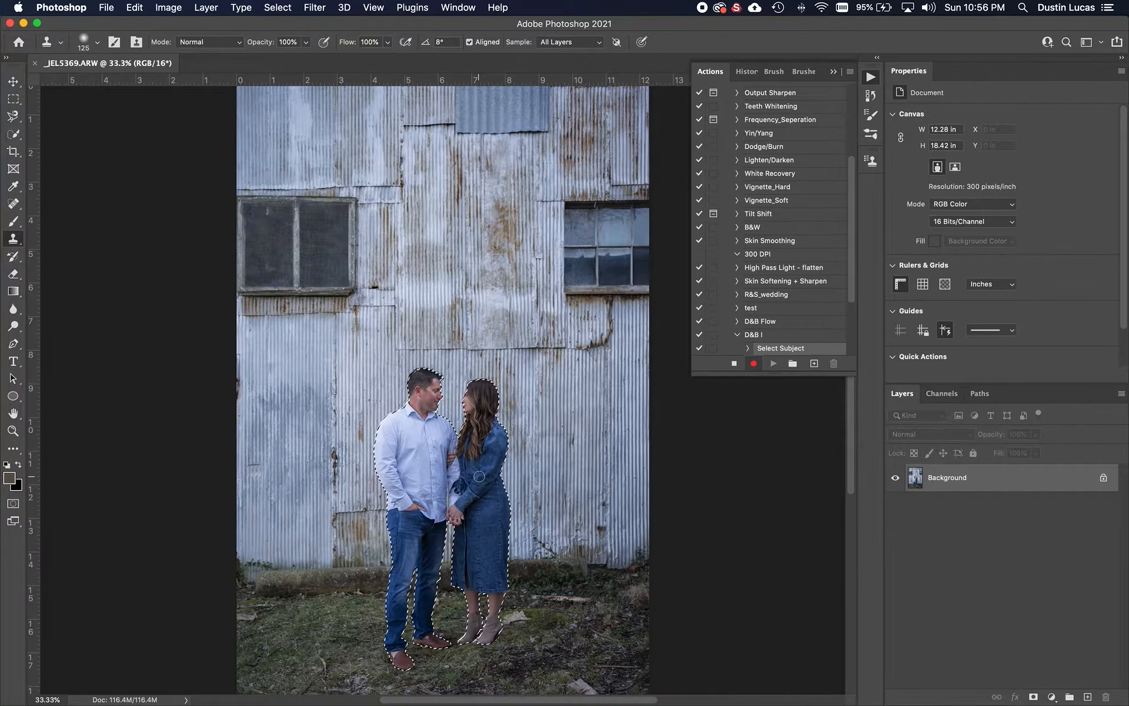
pyautogui.press('super+shift+i')
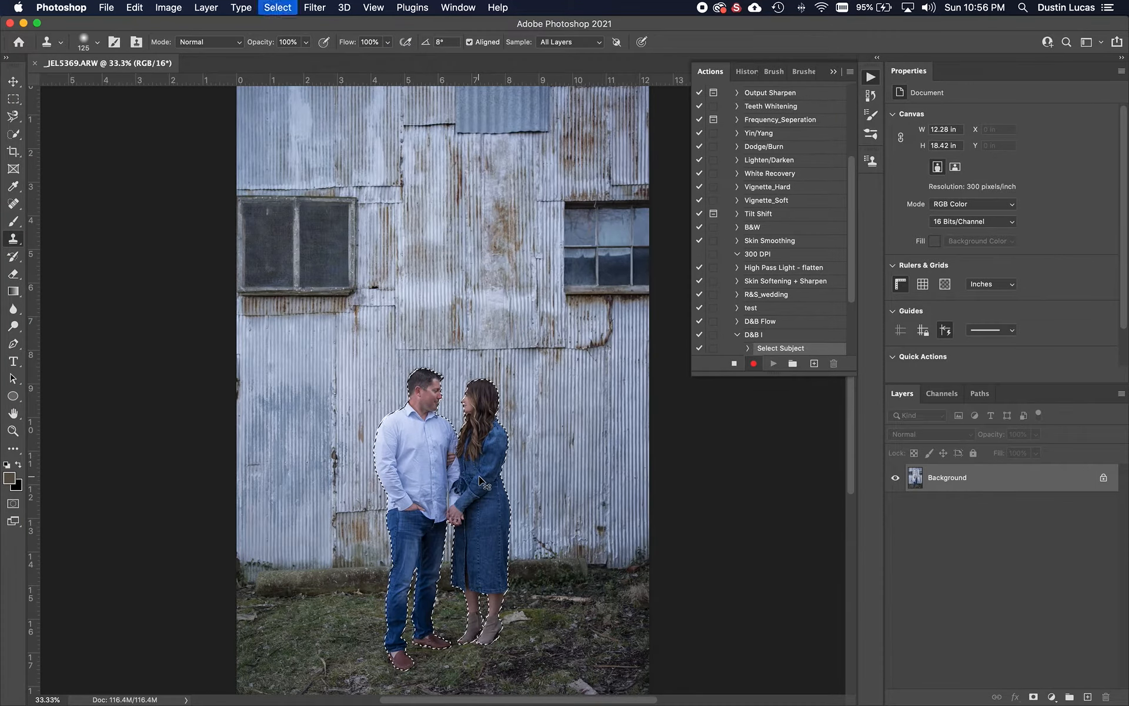
pyautogui.press('super+minus')
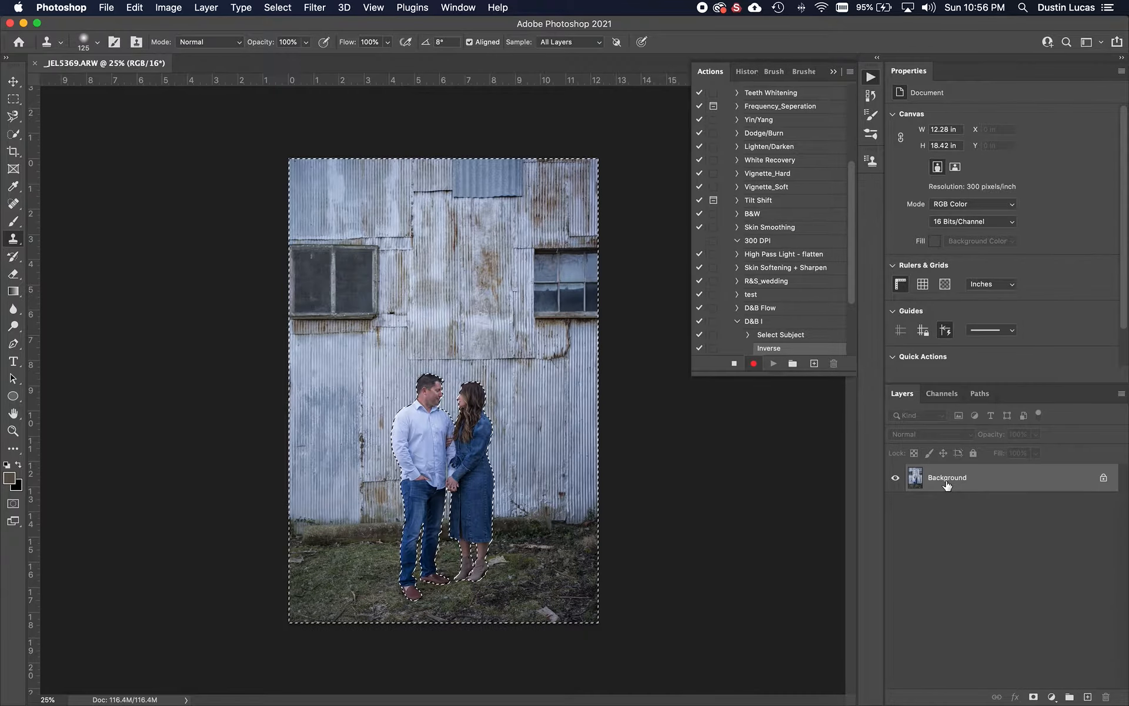
# - Add a Curves adjustment layer masked to the background and darken it, lowering the midtones and setting a shadow point at input 64, output 37
pyautogui.click(1052, 697)
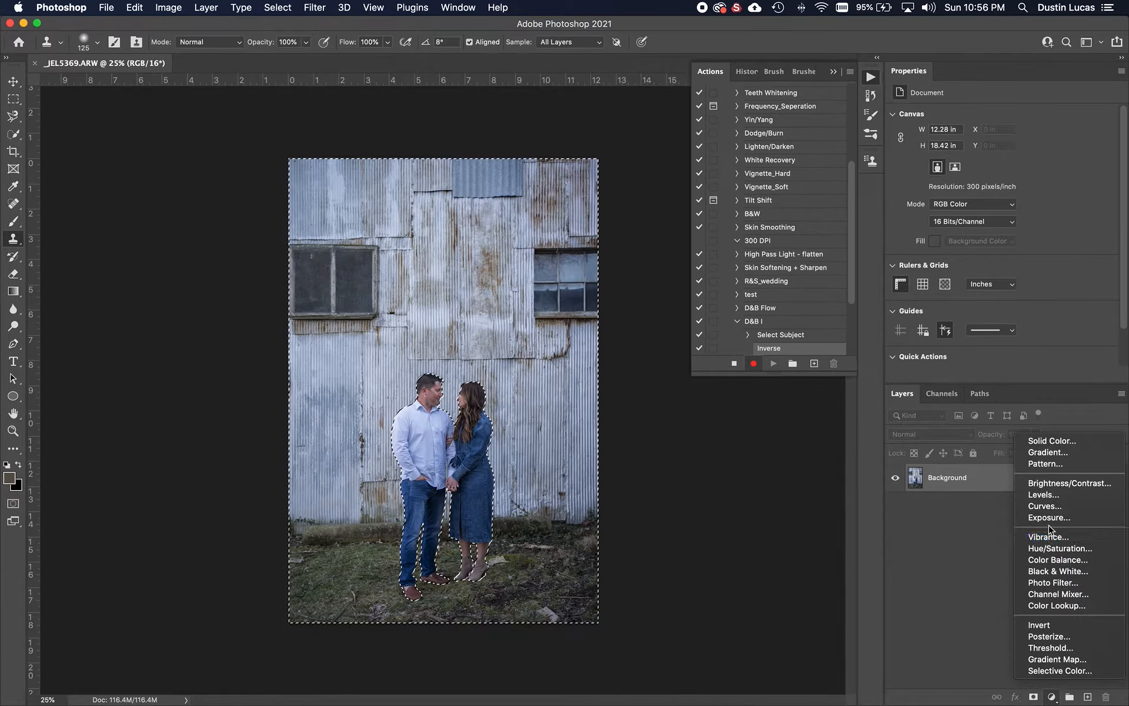
pyautogui.click(1058, 506)
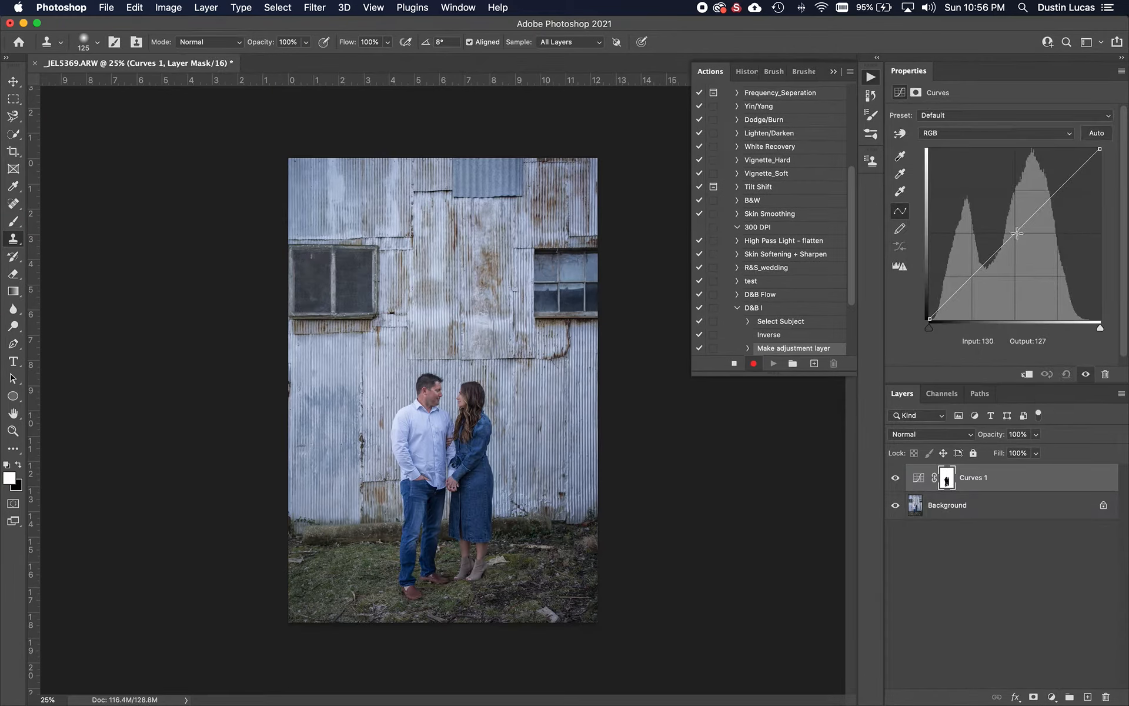
pyautogui.moveTo(1015, 233); pyautogui.dragTo(1015, 257)
pyautogui.moveTo(975, 294); pyautogui.dragTo(971, 292)
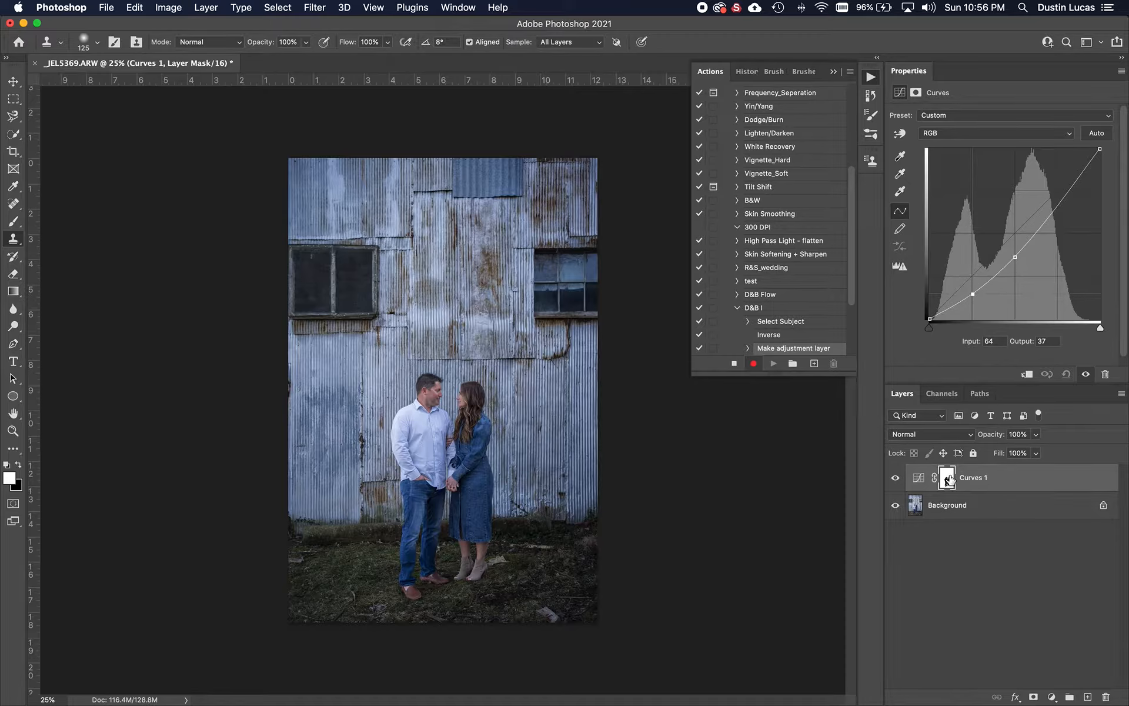
# - Load the Curves 1 mask as a selection and invert it to select the couple
pyautogui.rightClick(946, 479)
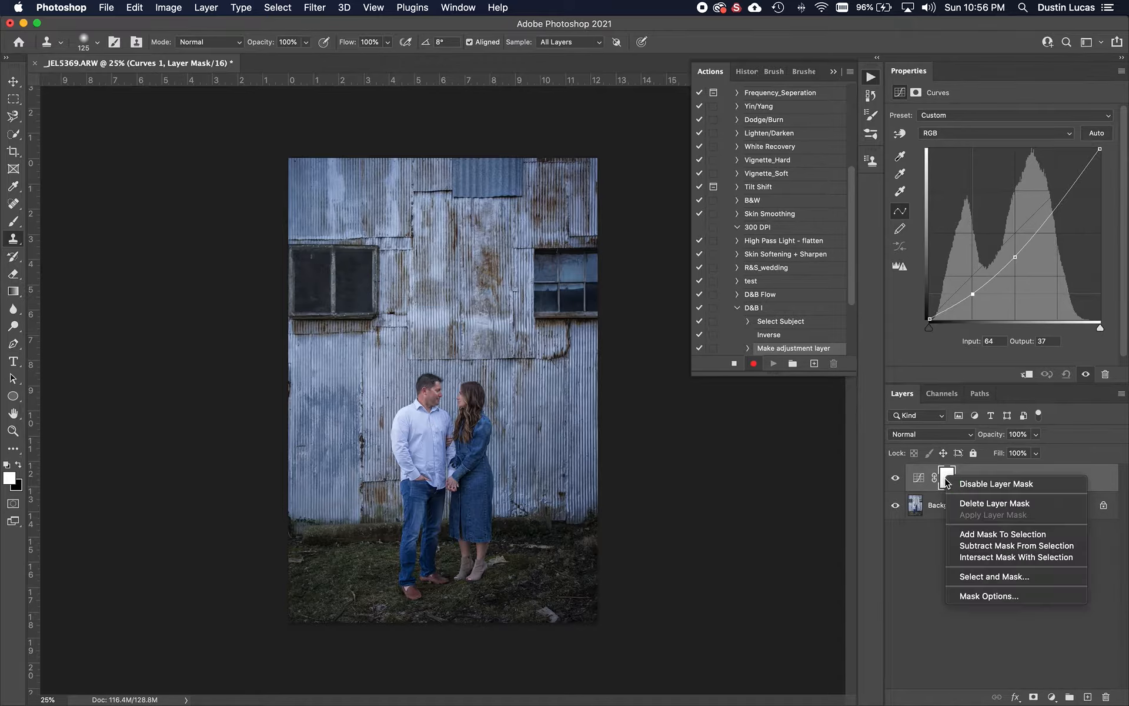
pyautogui.click(979, 534)
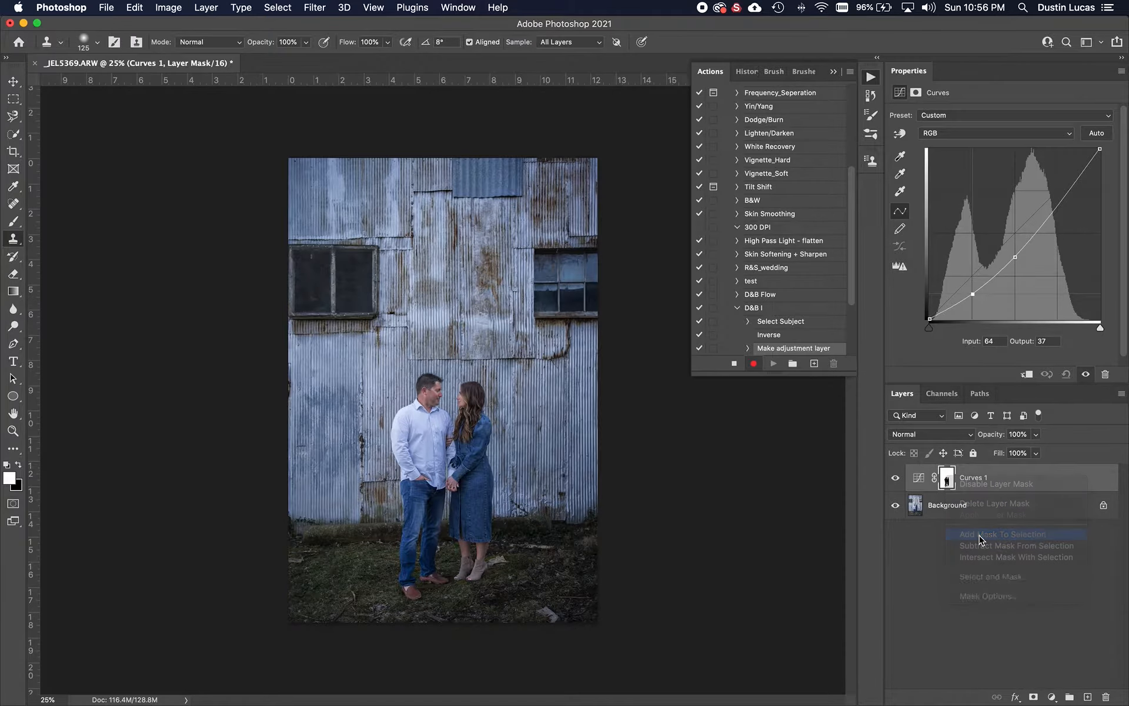
pyautogui.press('shift+super+i')
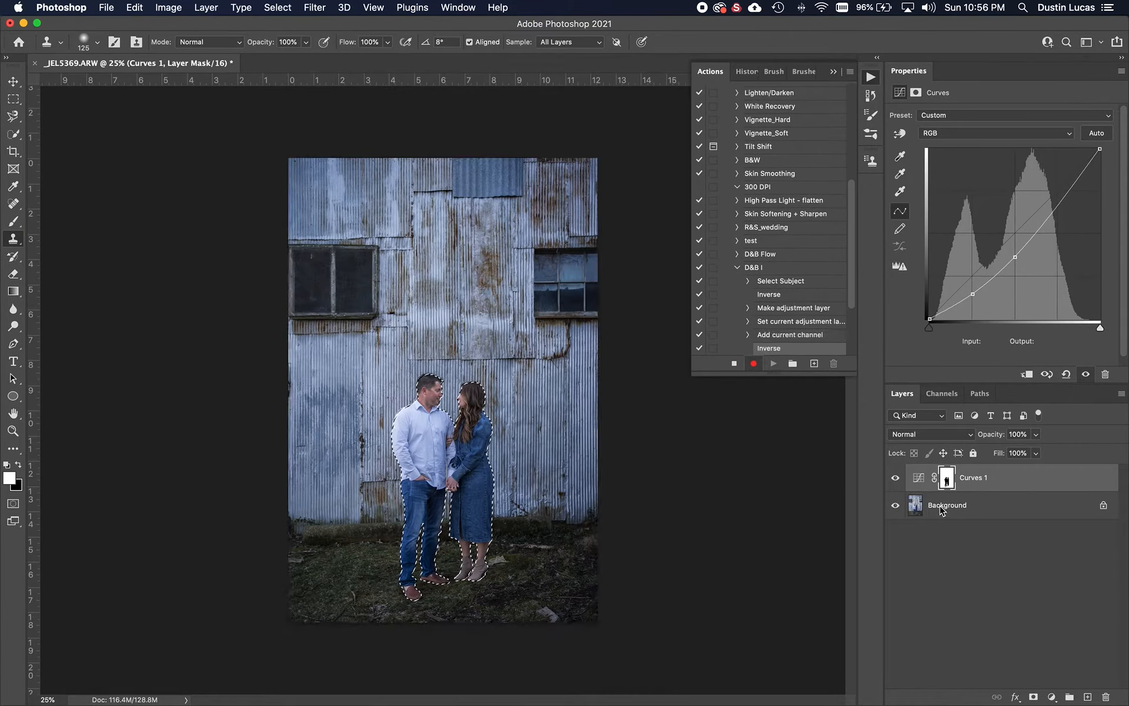
# - Add a second Curves layer masked to the couple, brighten it at input 122, output 136, and compare with the Background alone
pyautogui.click(1051, 696)
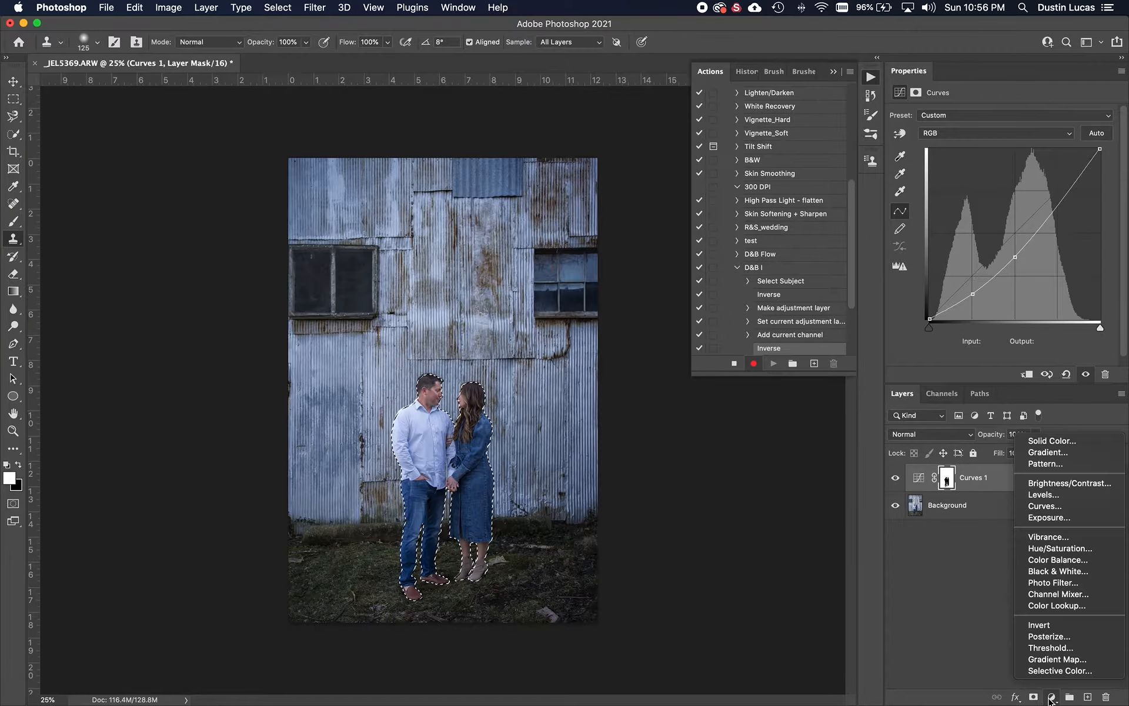
pyautogui.click(1057, 508)
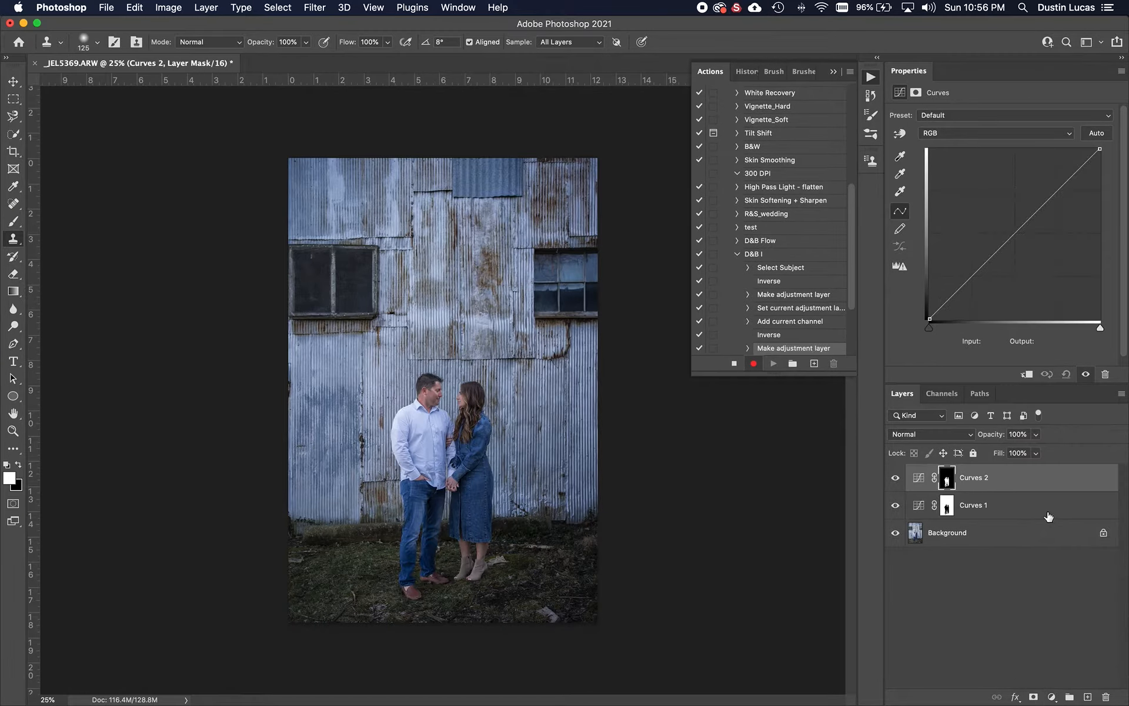
pyautogui.moveTo(1014, 234); pyautogui.dragTo(1011, 227)
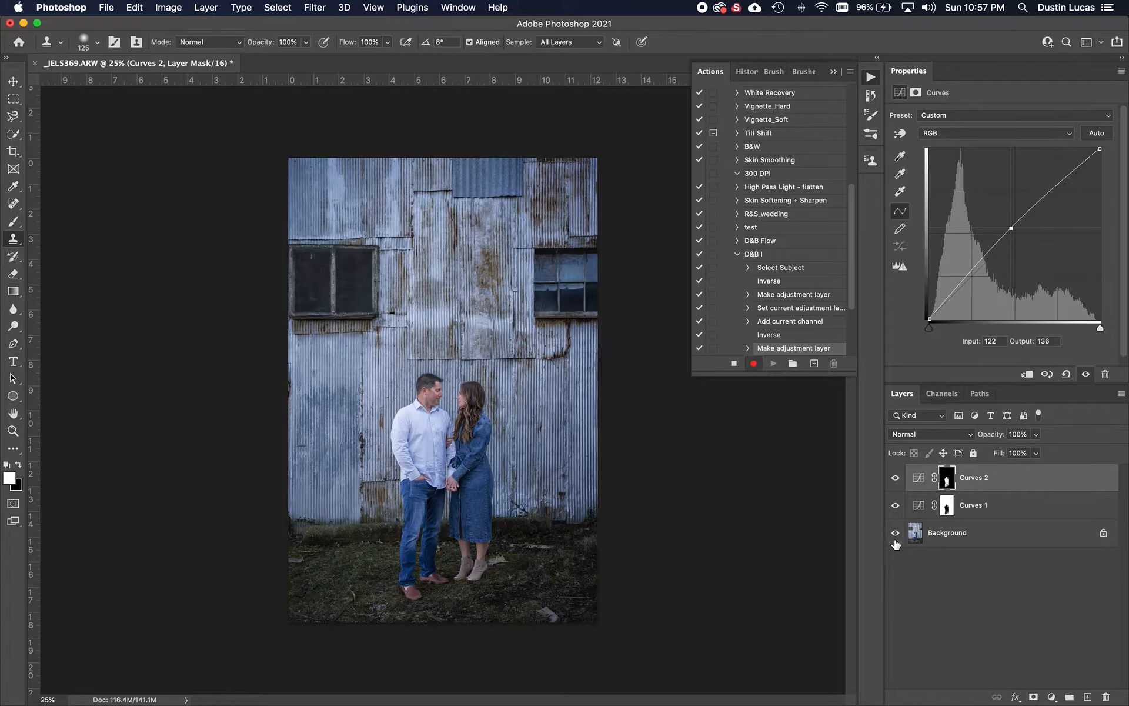
pyautogui.keyDown('alt'); pyautogui.click(895, 534); pyautogui.keyUp('alt')
pyautogui.keyDown('alt'); pyautogui.click(895, 534); pyautogui.keyUp('alt')
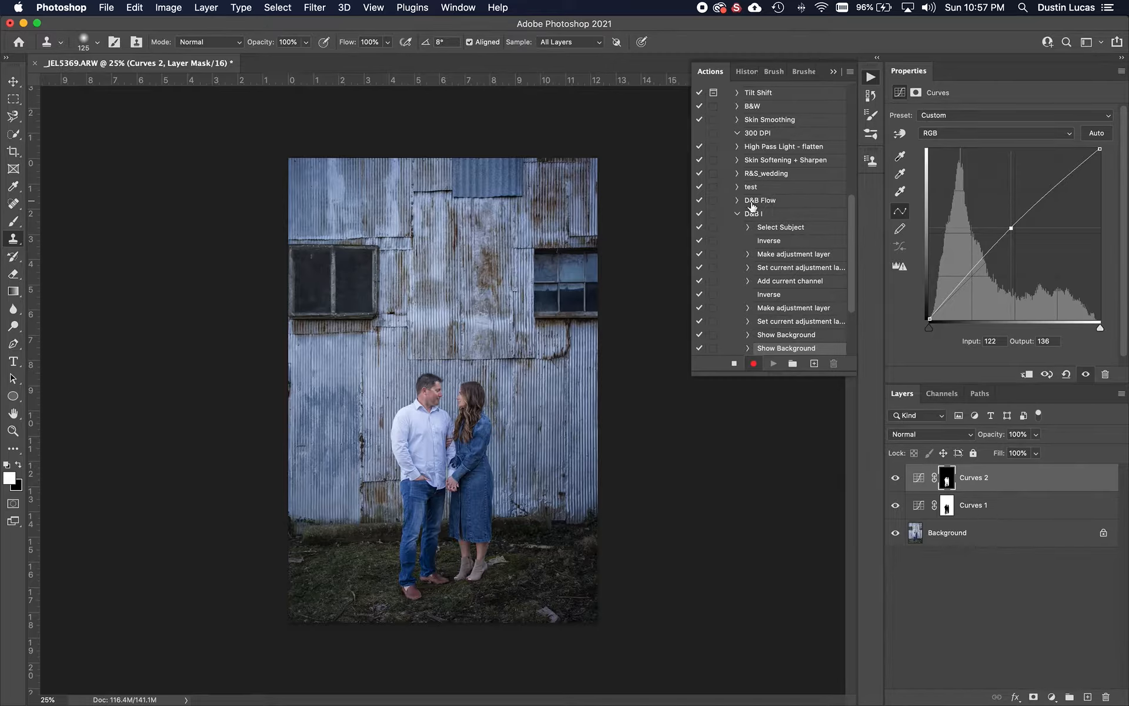
# - Collapse the D&B I action, run the White Recovery action on the photo, and stop the recording
pyautogui.click(737, 214)
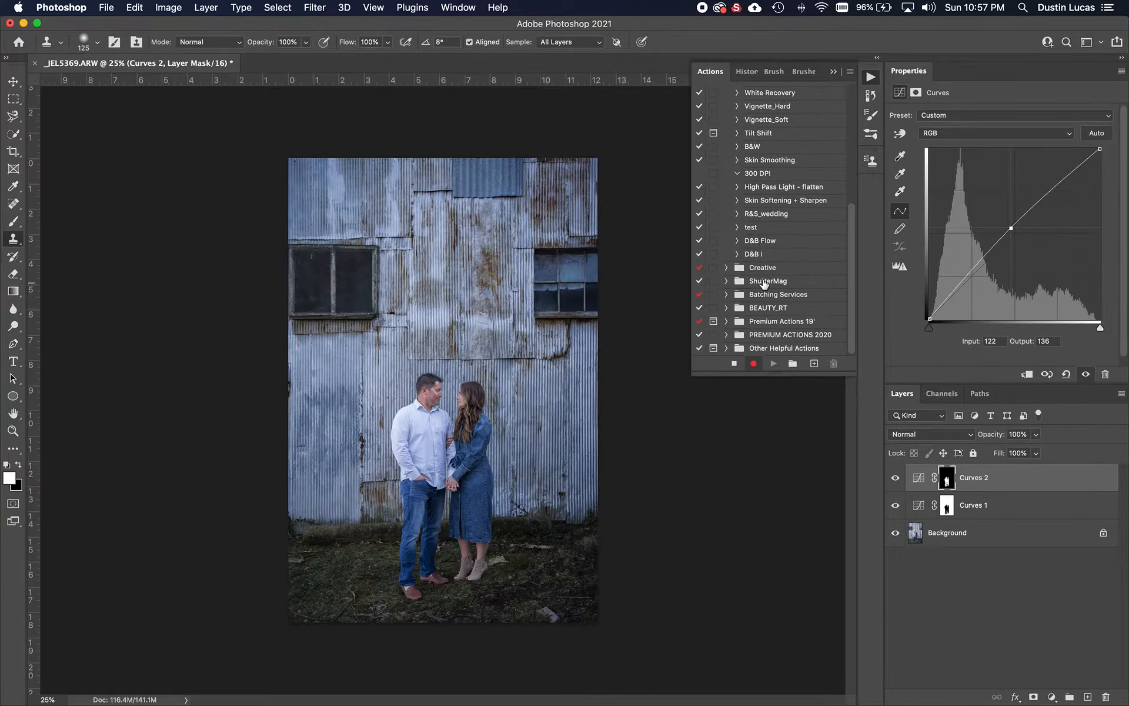
pyautogui.scroll(3, 765, 159)
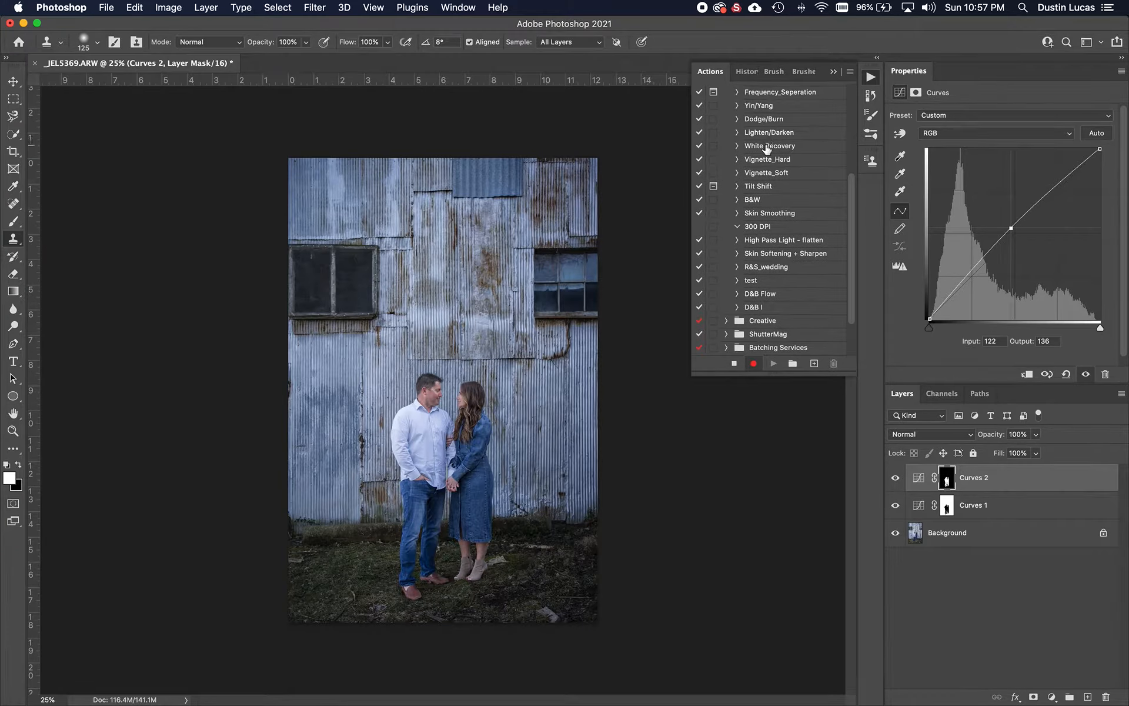
pyautogui.click(764, 146)
pyautogui.click(773, 364)
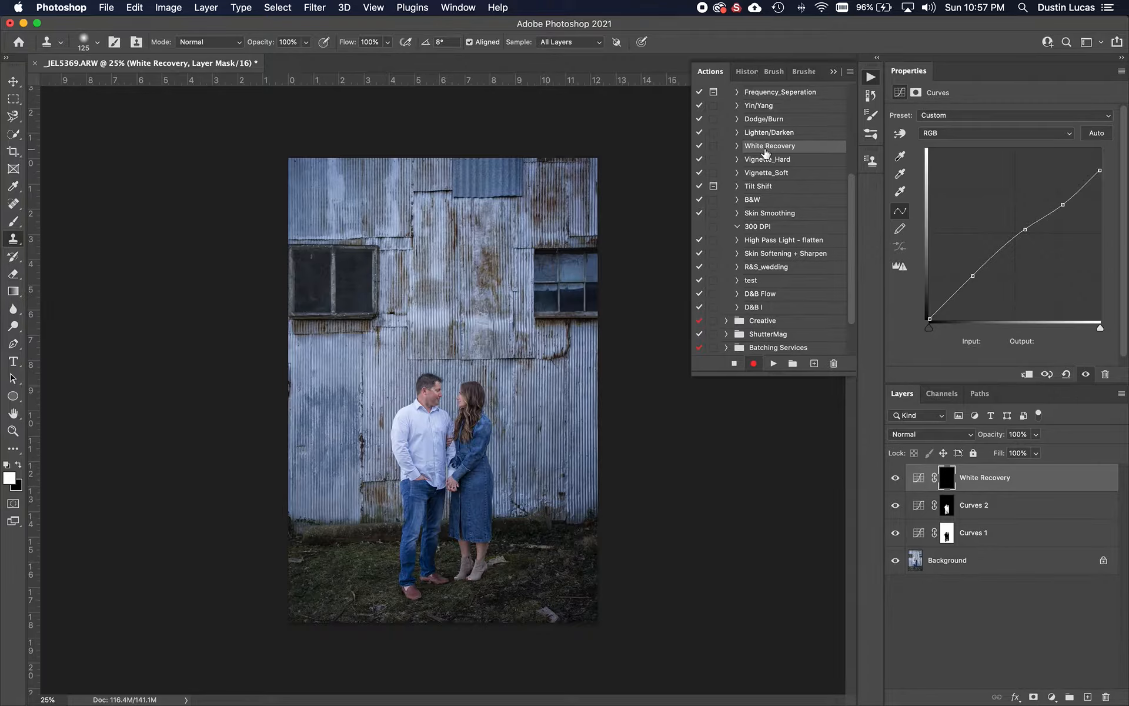
pyautogui.scroll(10, 766, 152)
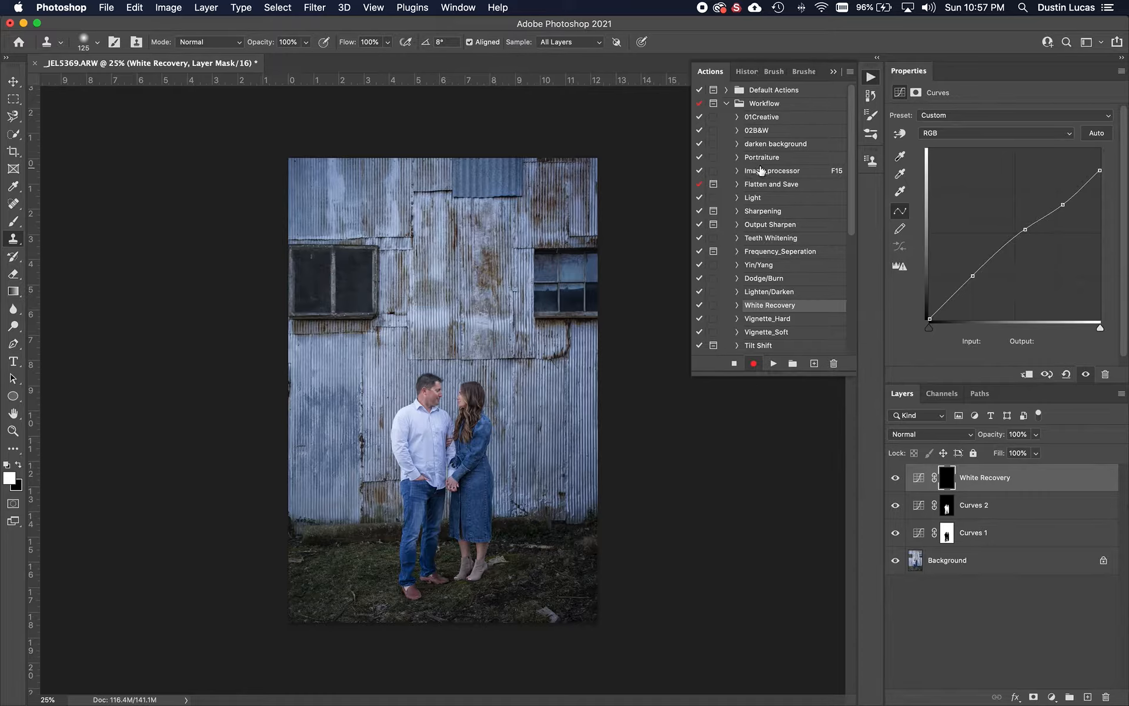
pyautogui.click(733, 364)
# - Delete the three adjustment layers above the Background and rerun the D&B I action, accepting Curves 1 Mask as the selection to load
pyautogui.keyDown('shift'); pyautogui.click(1030, 536); pyautogui.keyUp('shift')
pyautogui.moveTo(1008, 522); pyautogui.dragTo(1105, 696)
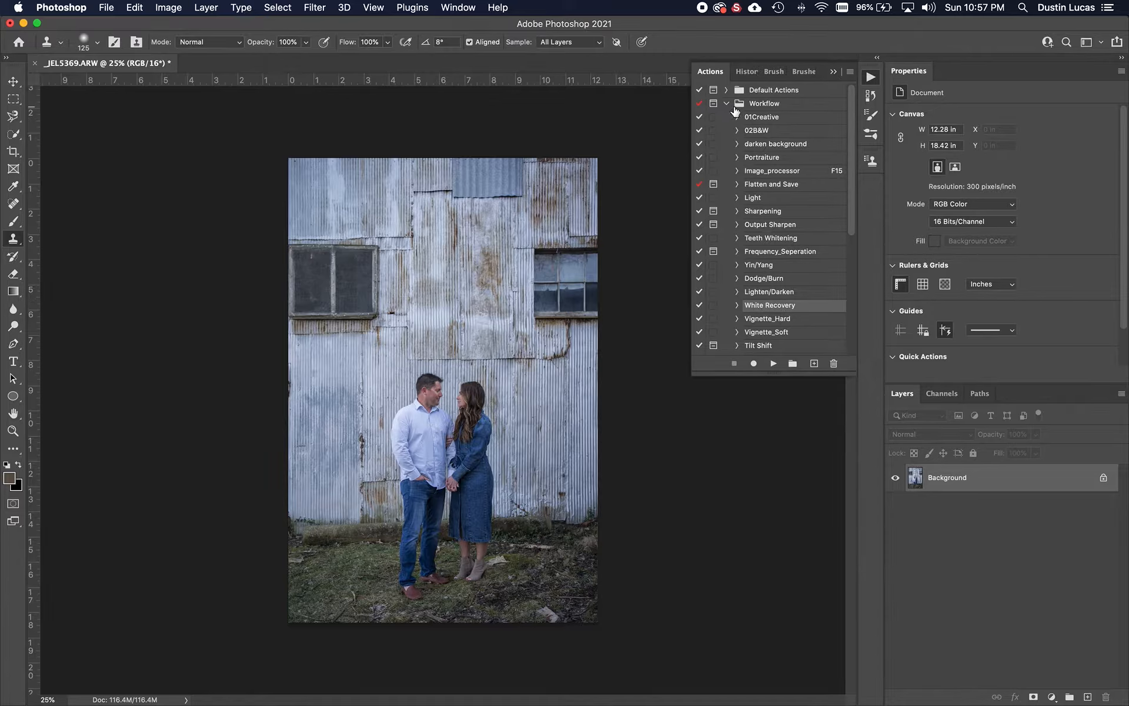
pyautogui.scroll(-5, 775, 200)
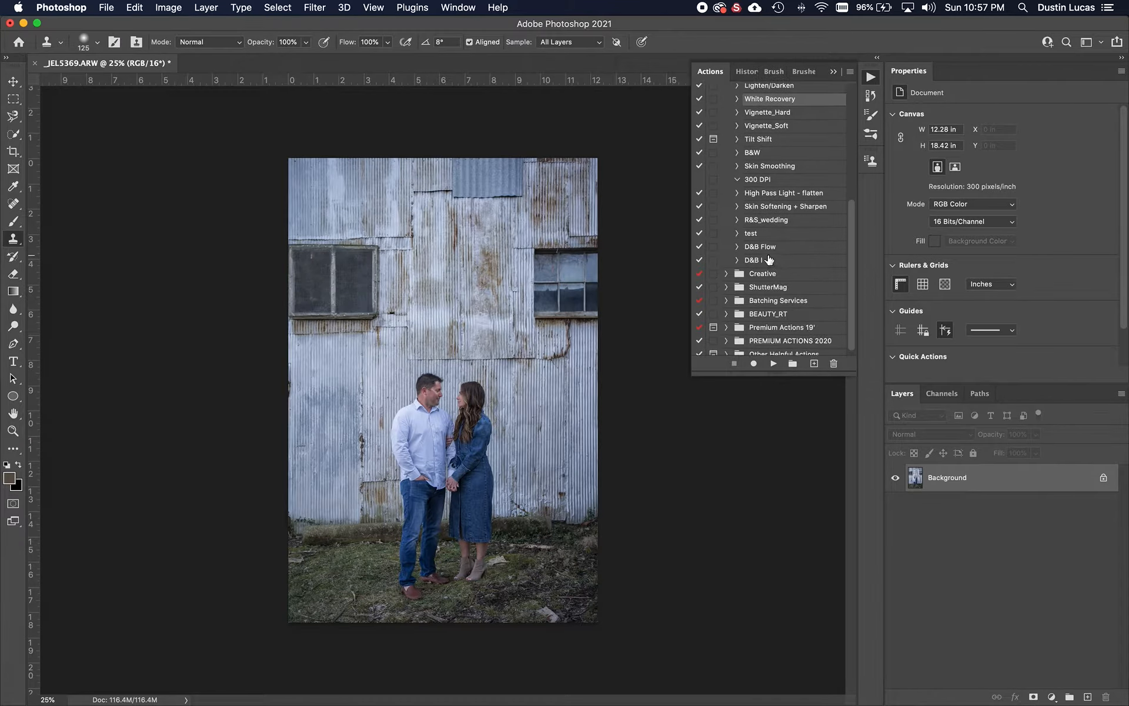
pyautogui.click(770, 261)
pyautogui.click(775, 364)
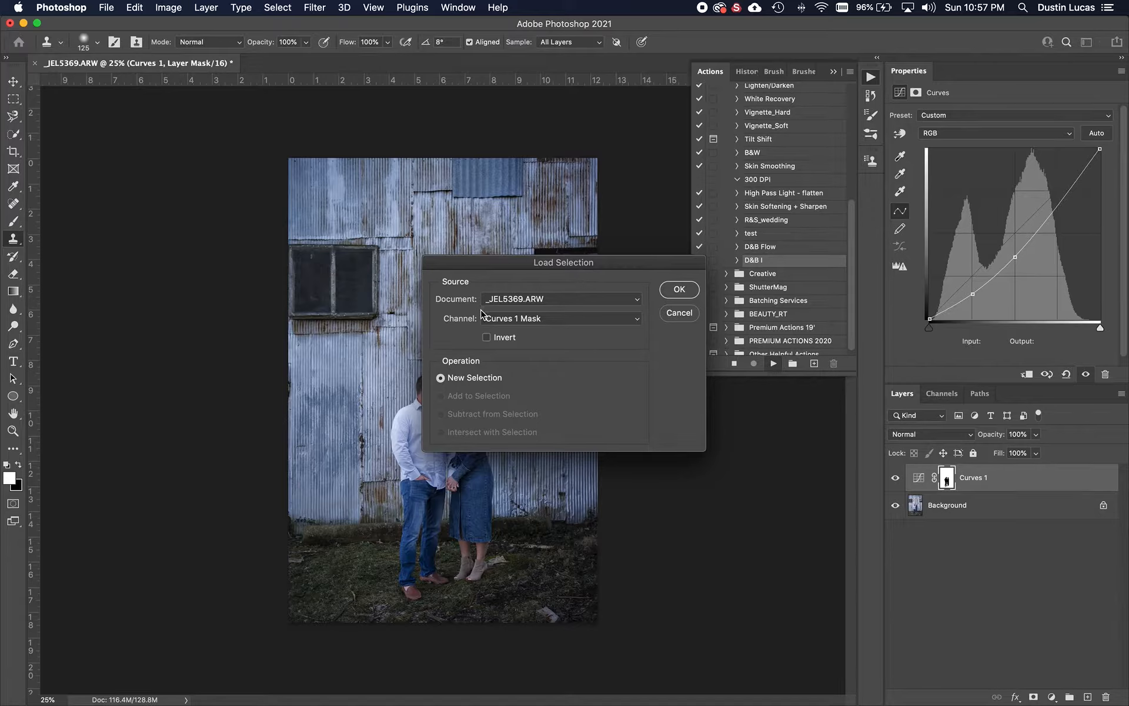
pyautogui.click(696, 292)
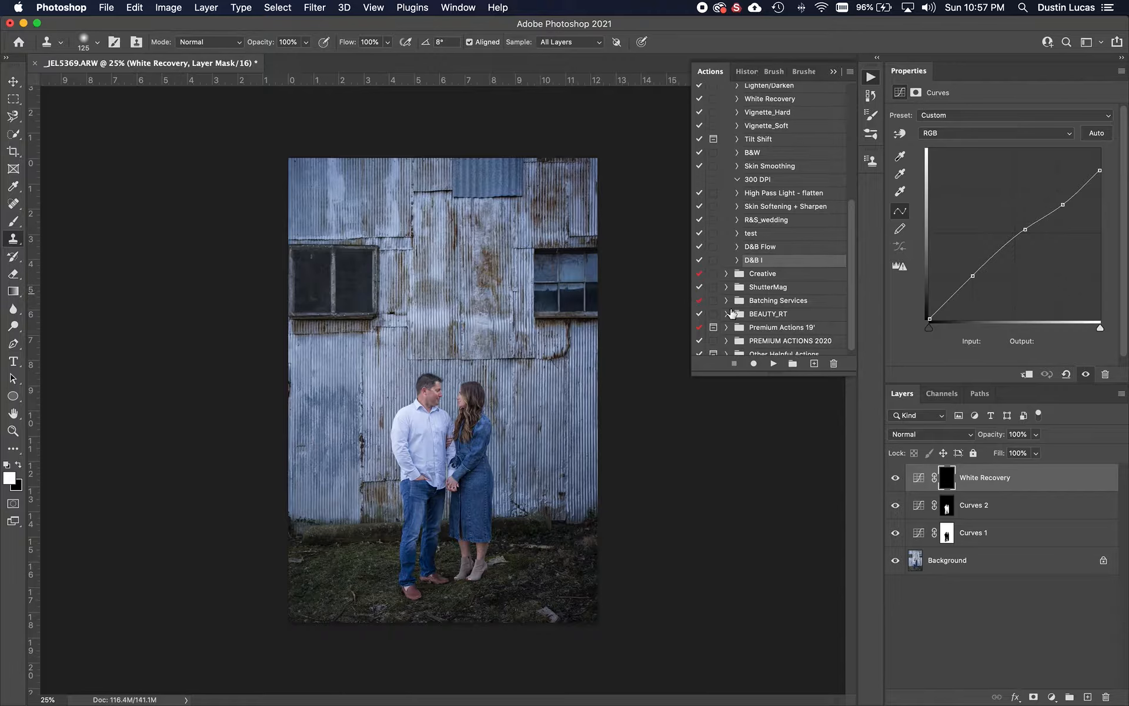
# - Remove both Show Background steps from the D&B I action
pyautogui.click(738, 260)
pyautogui.scroll(-5, 764, 306)
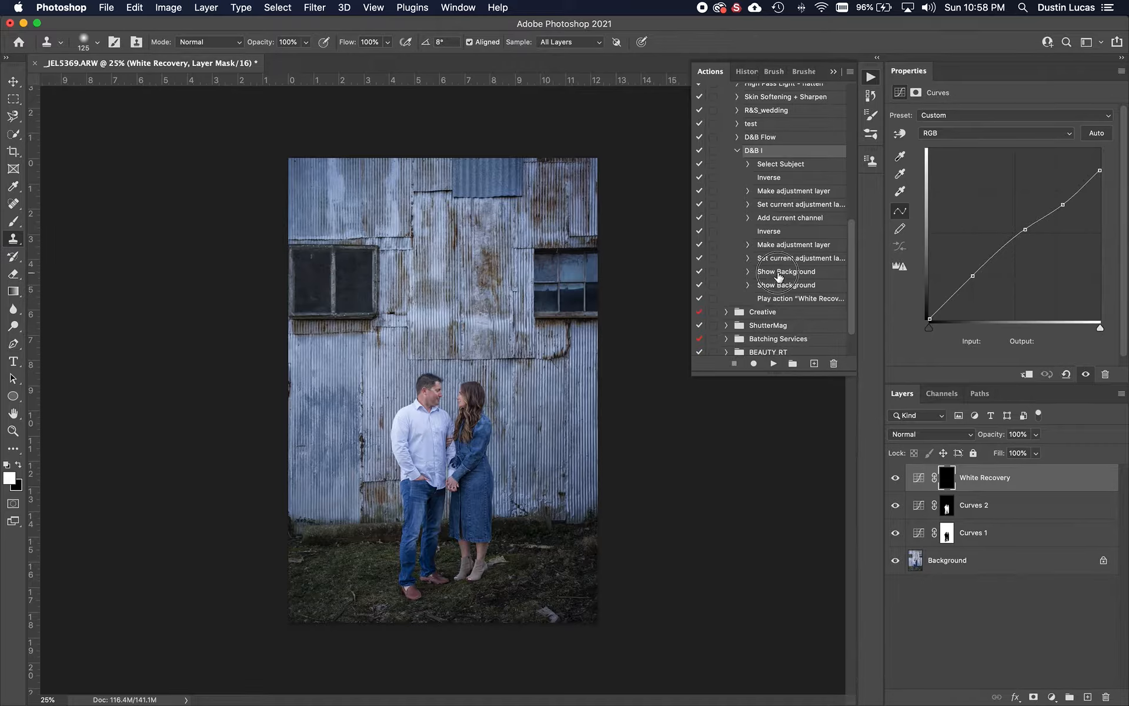
pyautogui.click(777, 284)
pyautogui.keyDown('shift'); pyautogui.click(768, 273); pyautogui.keyUp('shift')
pyautogui.moveTo(768, 273); pyautogui.dragTo(833, 362)
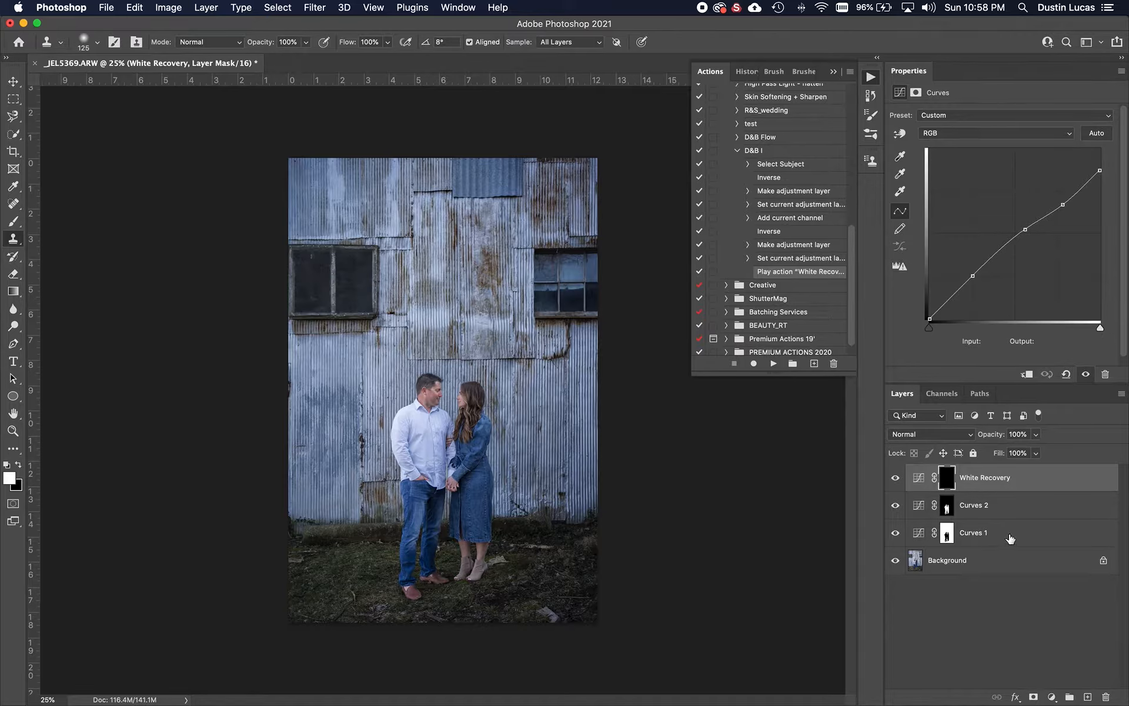
pyautogui.keyDown('shift'); pyautogui.click(1011, 537); pyautogui.keyUp('shift')
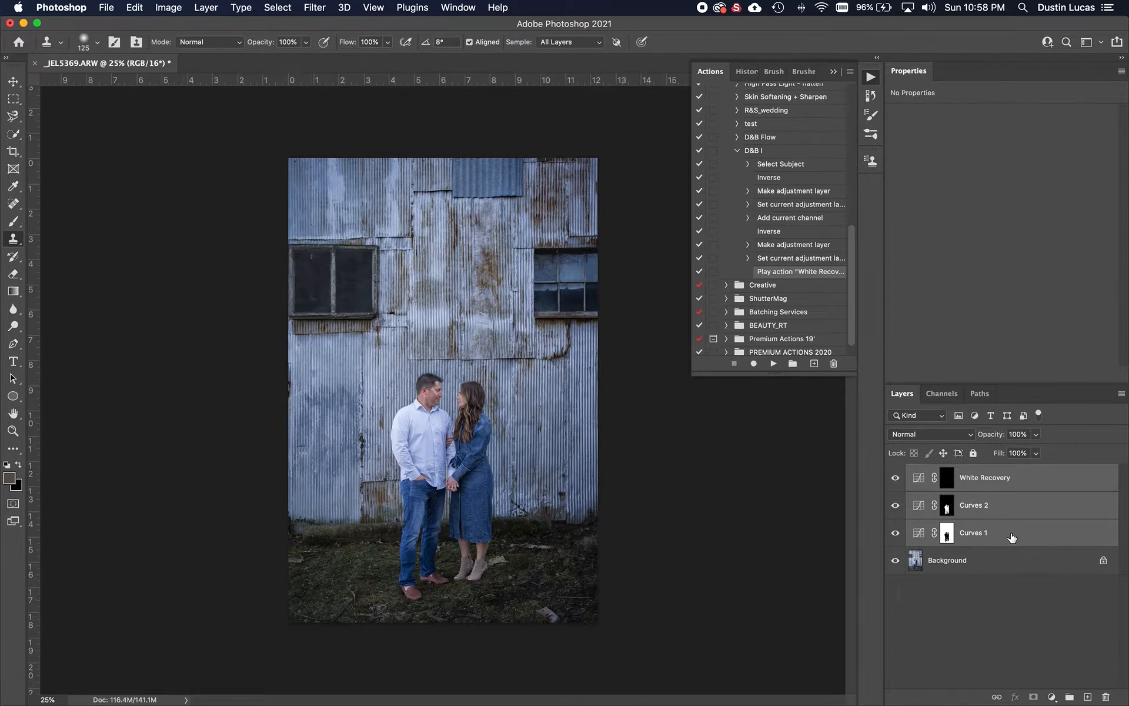
pyautogui.press('Delete')
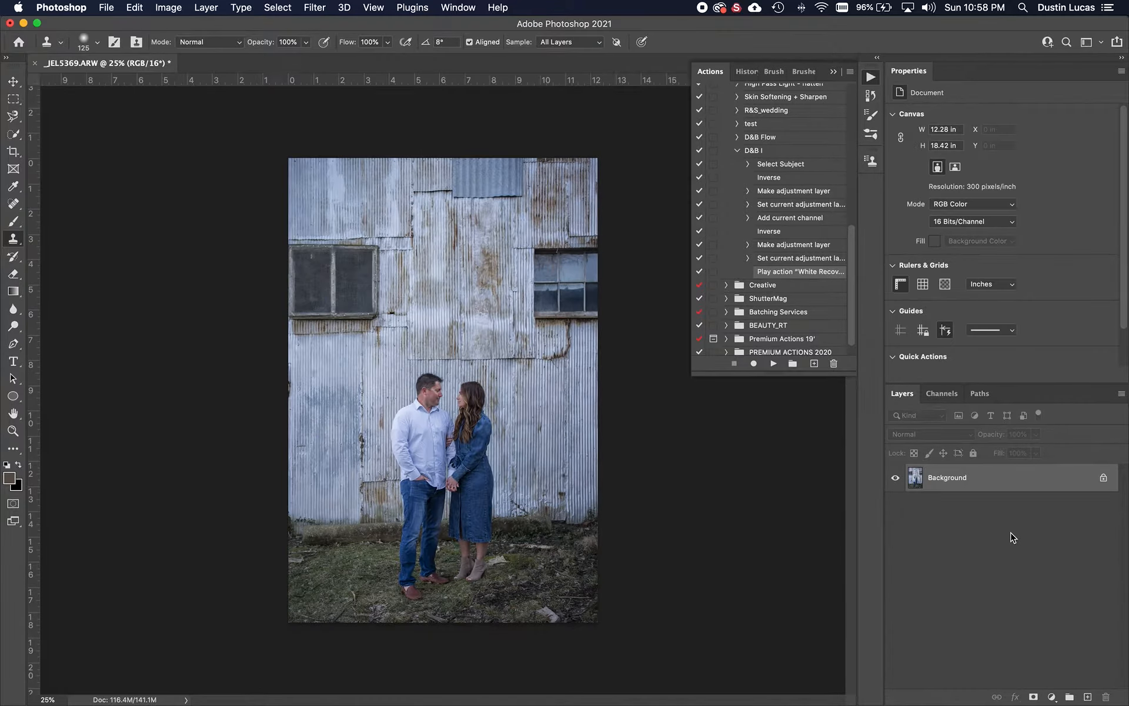
pyautogui.press('super+z')
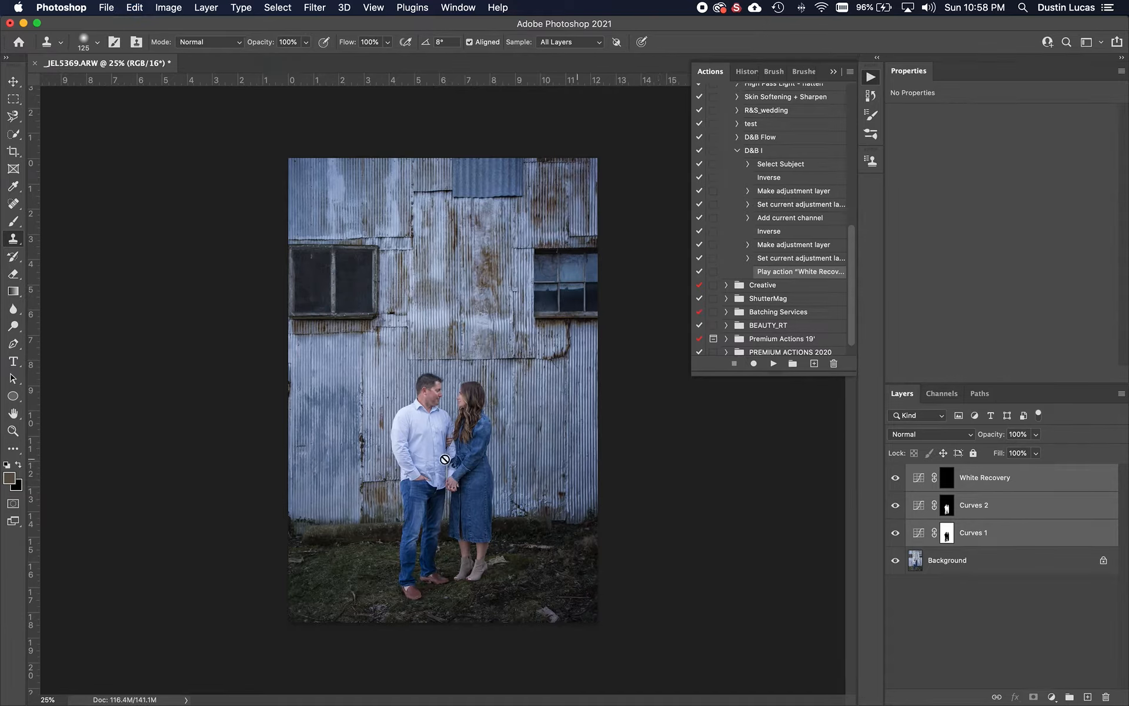
# - Save the layered photo with Curves 2 selected, quit Photoshop and return to Lightroom Classic
pyautogui.click(1007, 515)
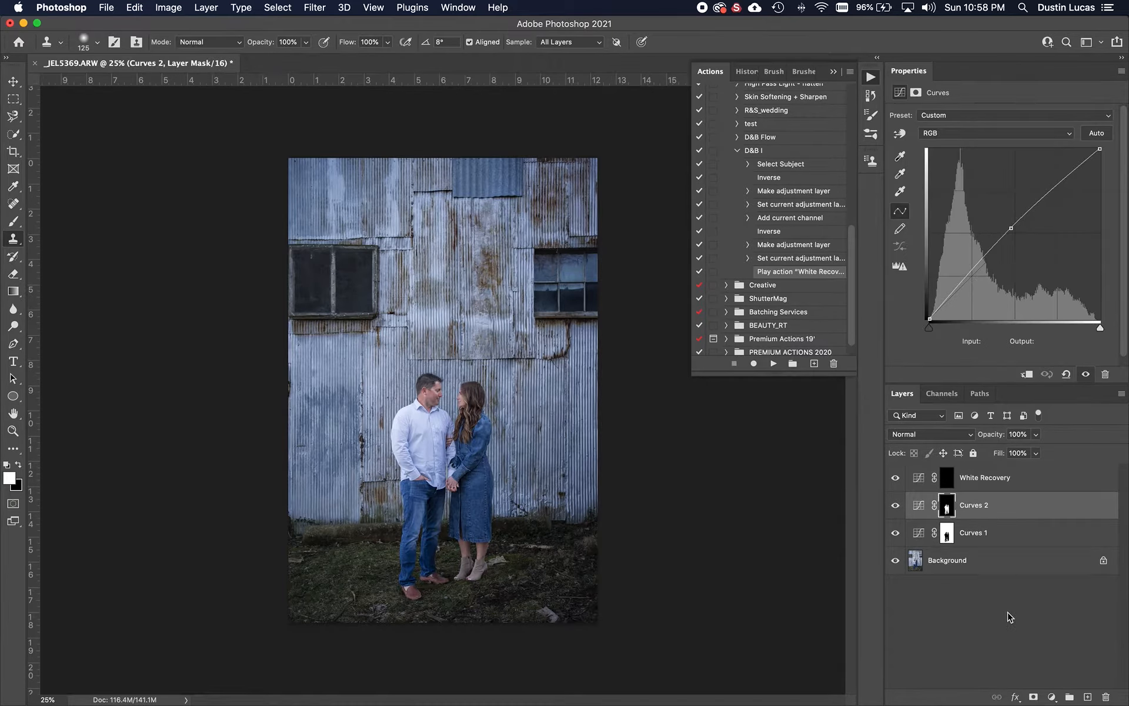
pyautogui.press('super+s')
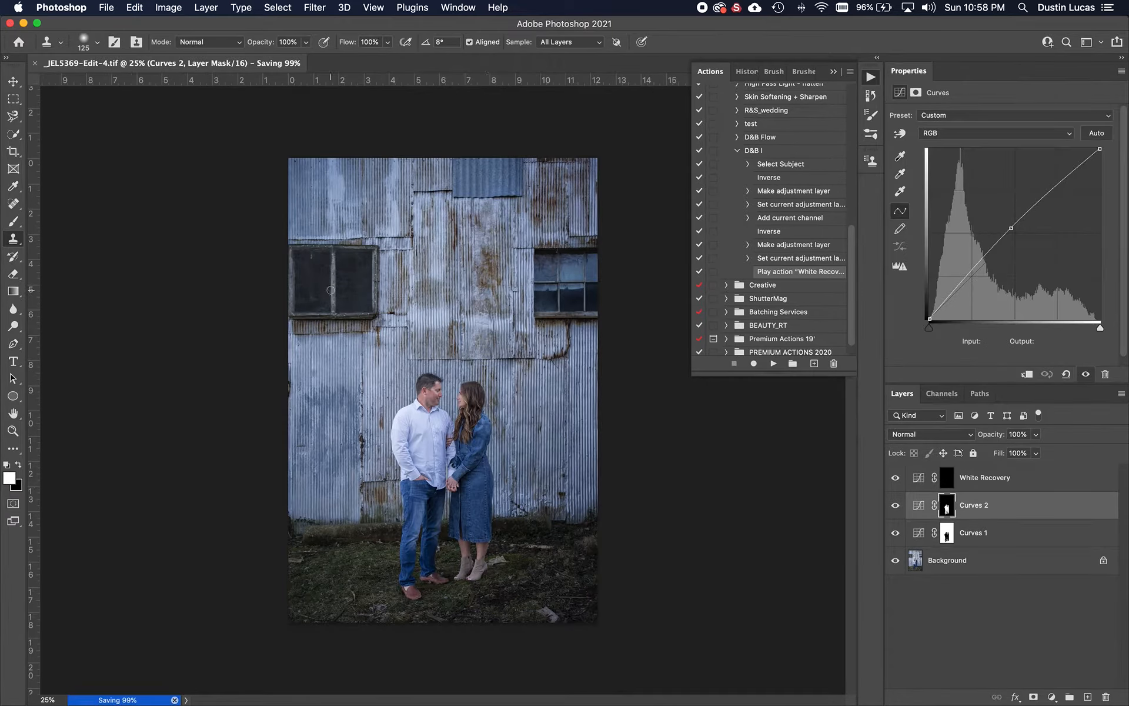
pyautogui.press('super+q')
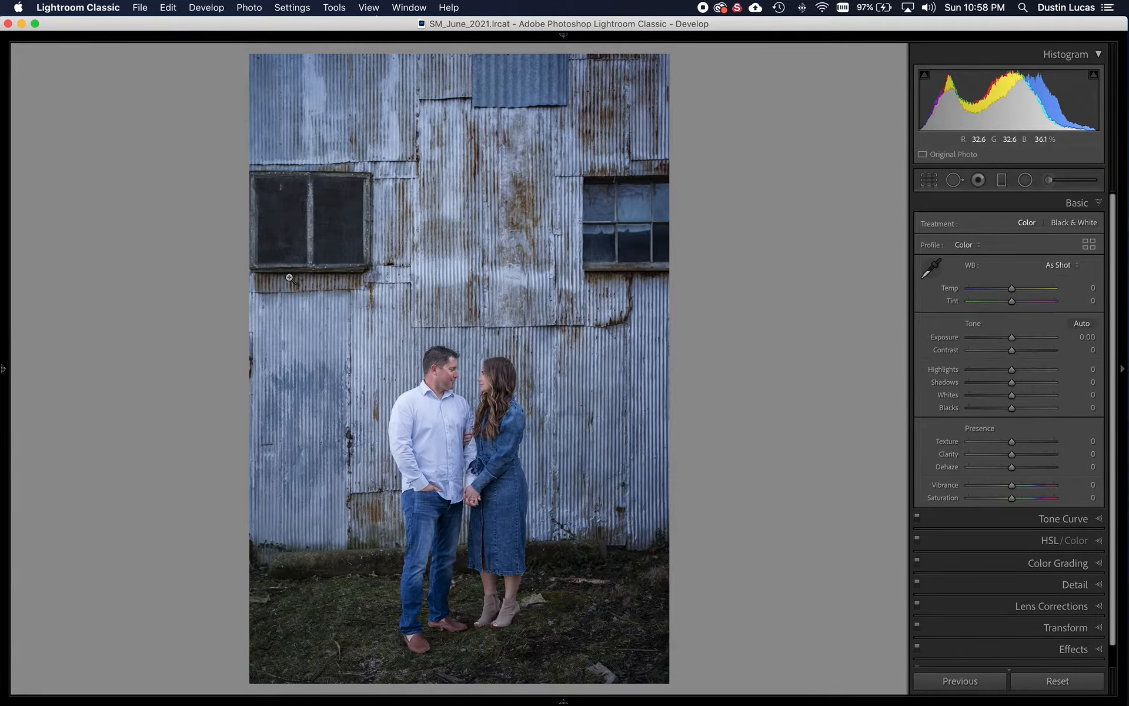
# - View the _JEL5369-Edit-4 TIFF enlarged in the Library and return to the grid
pyautogui.press('g')
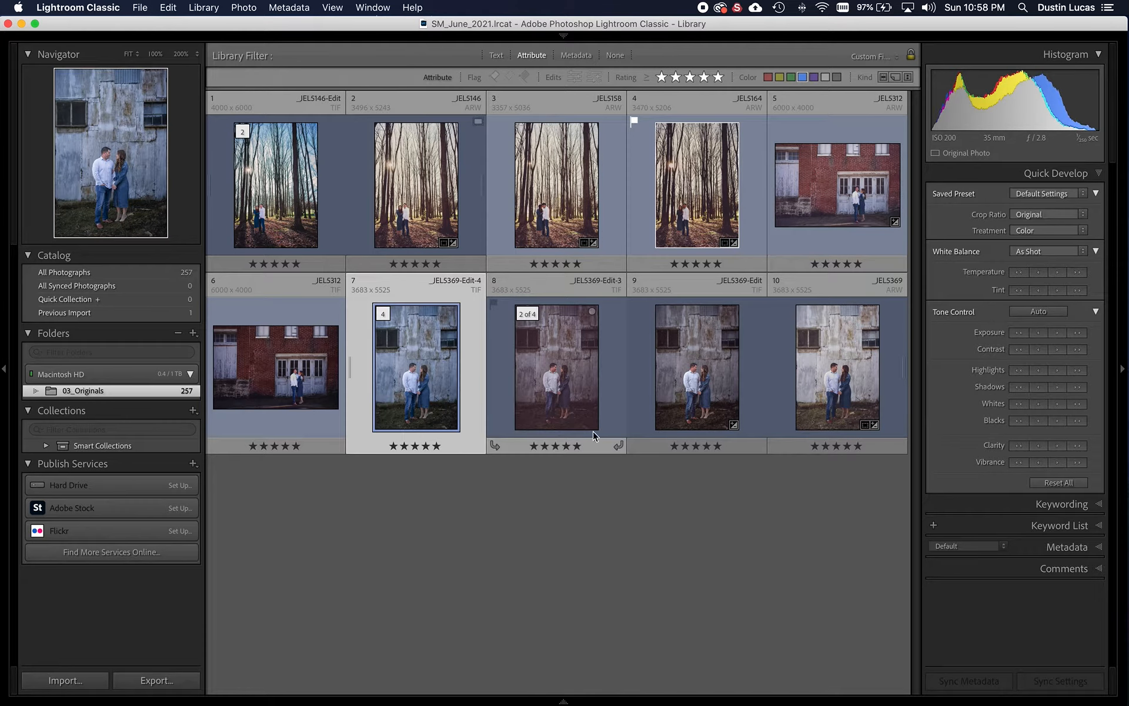
pyautogui.click(641, 492)
pyautogui.doubleClick(417, 370)
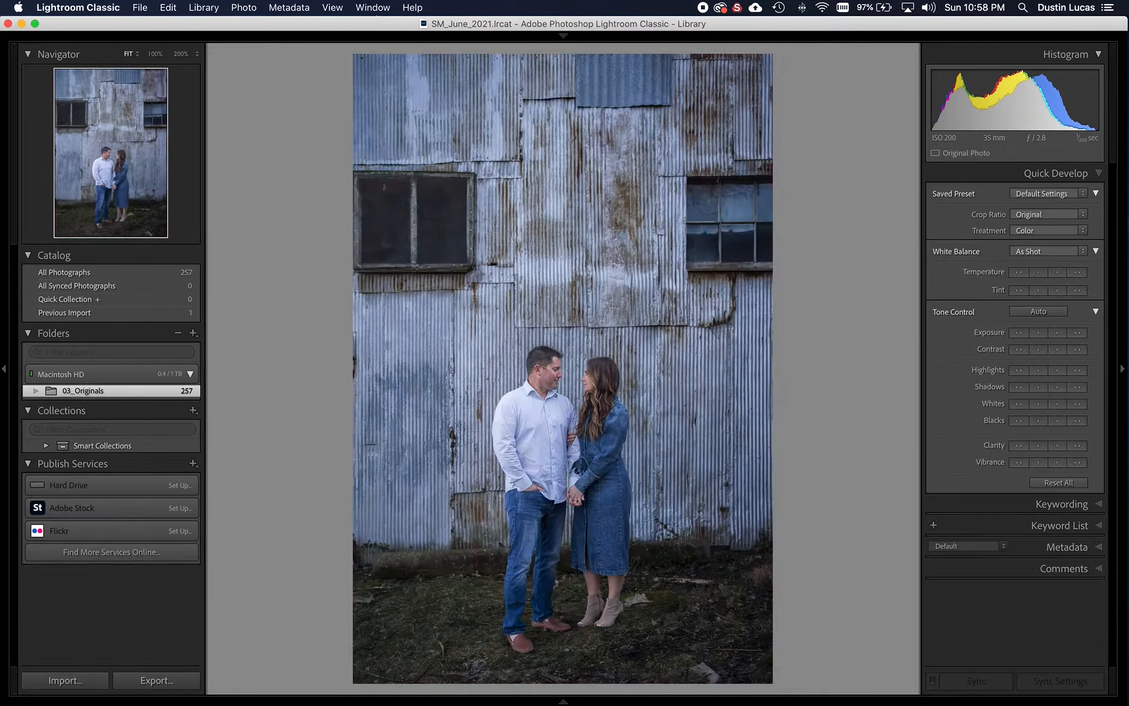
pyautogui.press('g')
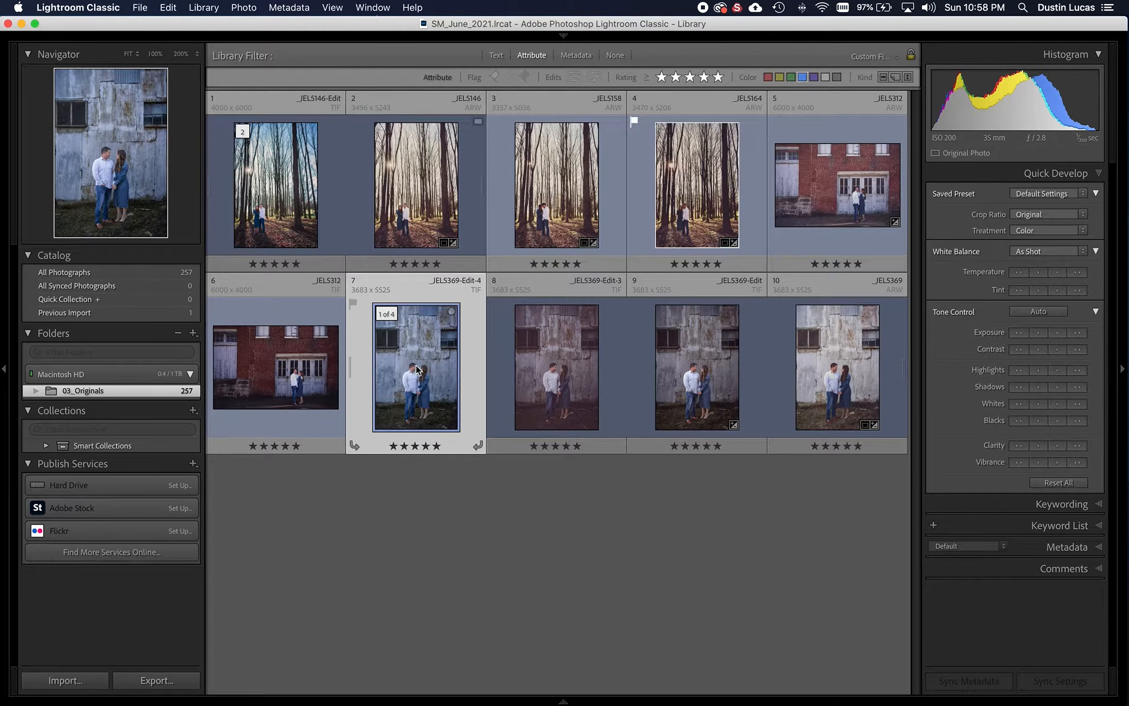
# - Compare the three _JEL5369 TIFF edits in Survey view and clear the selection
pyautogui.click(742, 383)
pyautogui.keyDown('shift'); pyautogui.click(425, 374); pyautogui.keyUp('shift')
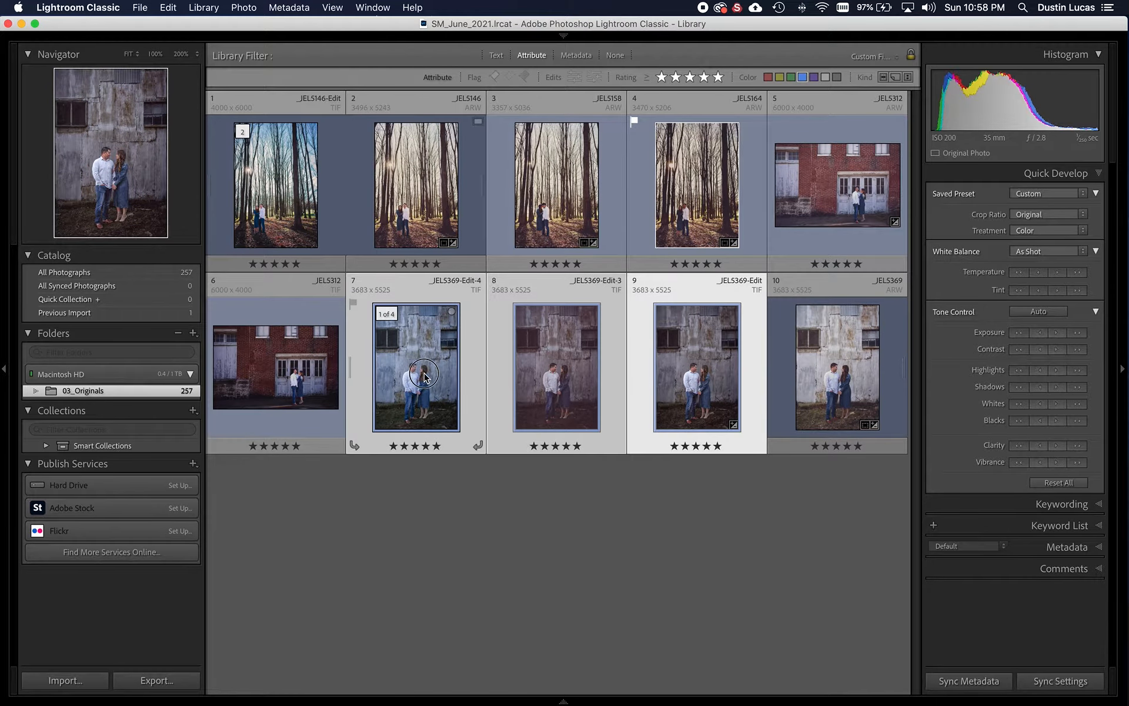
pyautogui.press('n')
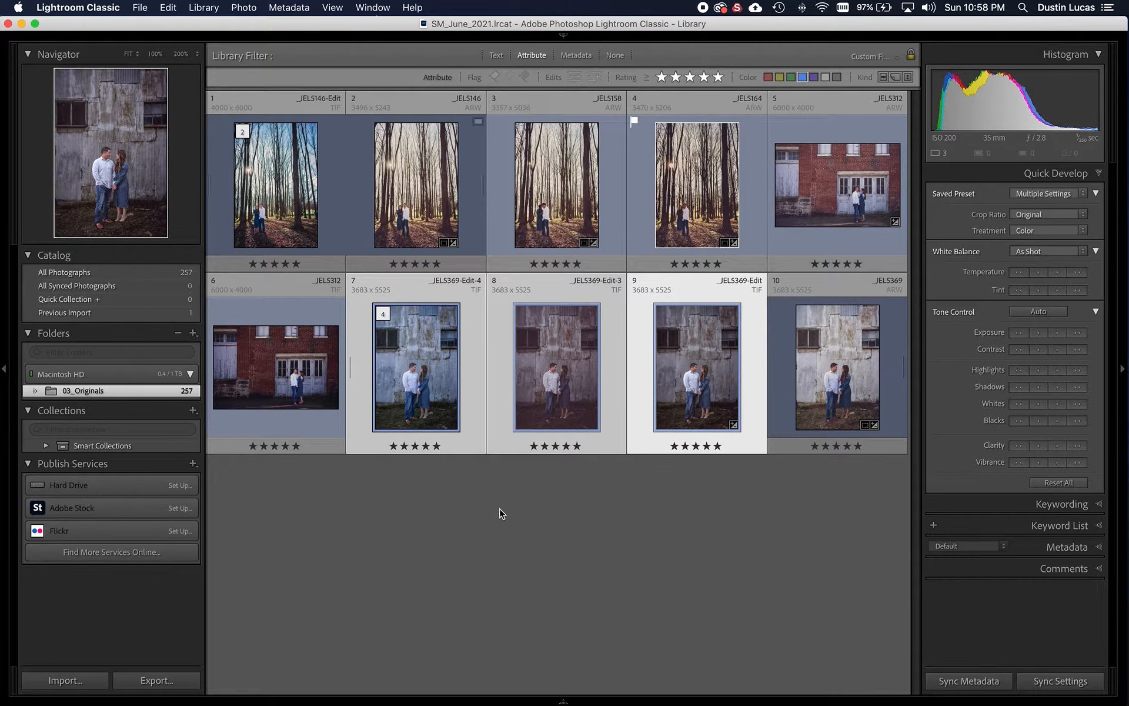
pyautogui.click(499, 512)
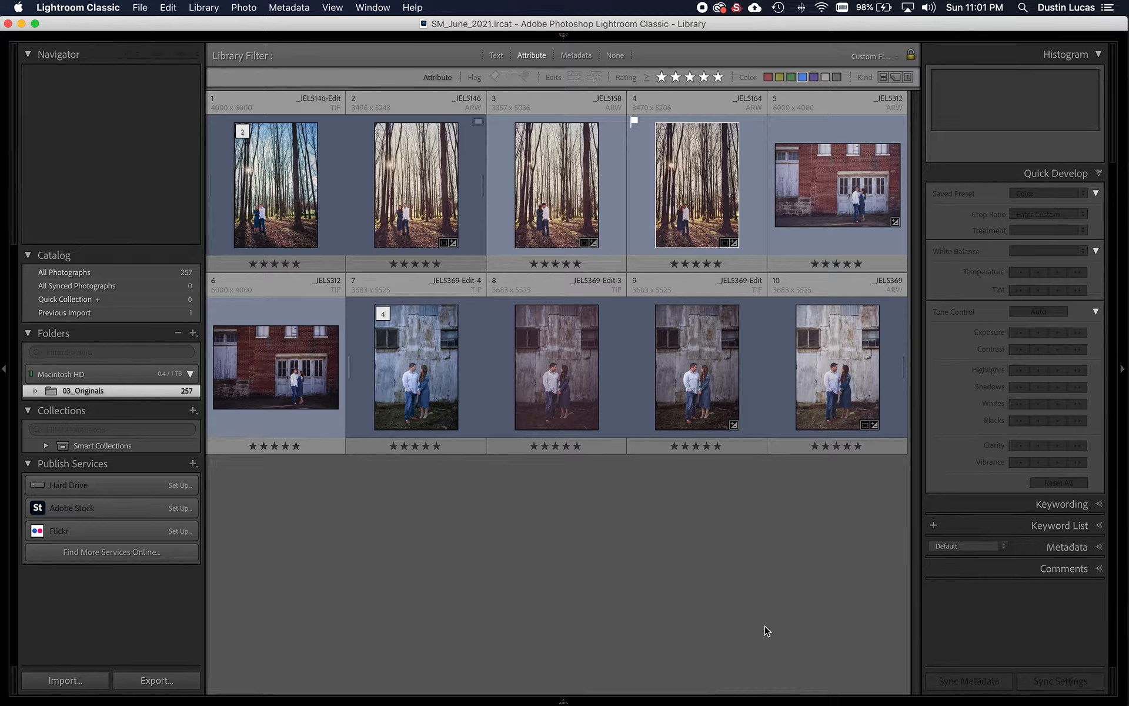
# - Switch to Photoshop, open the Create Droplet settings and move the dialog to the middle of the screen
pyautogui.press('super+Tab')
pyautogui.press('super+Tab')
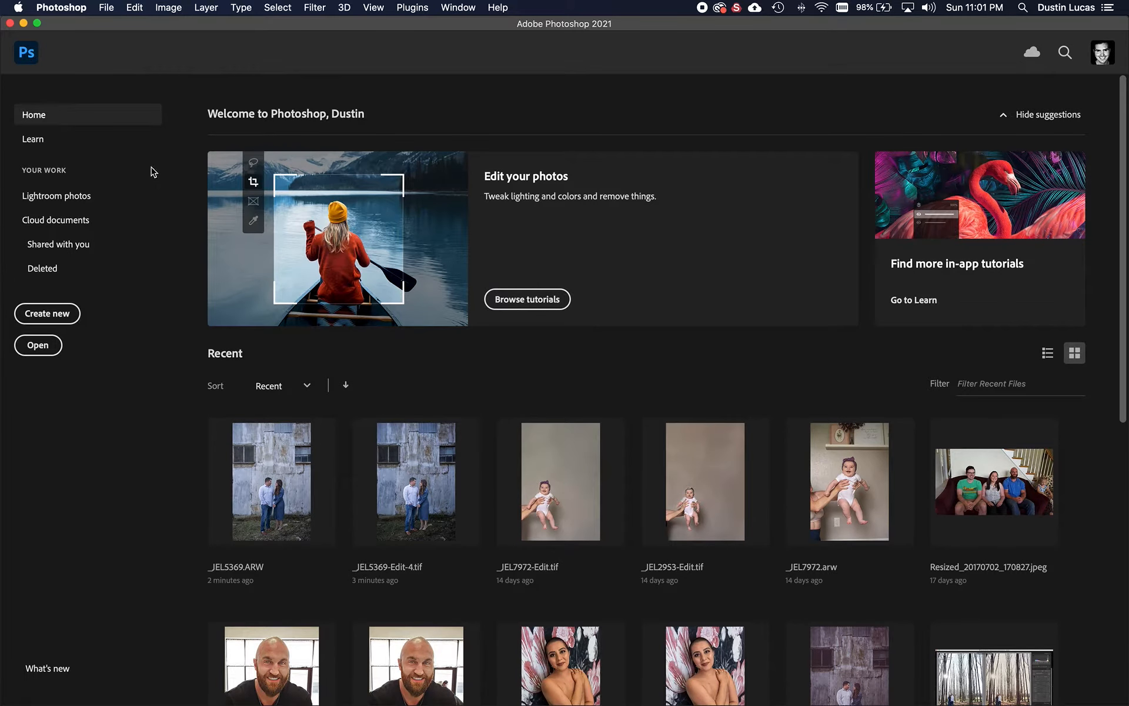
pyautogui.click(112, 12)
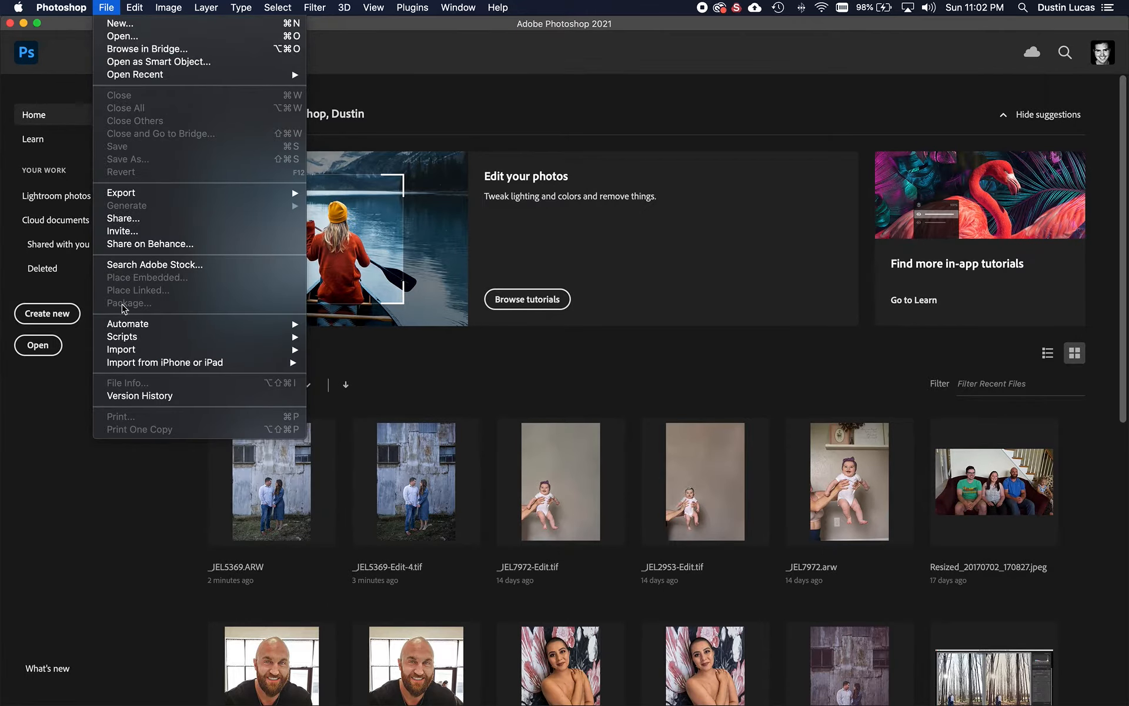
pyautogui.moveTo(127, 328)
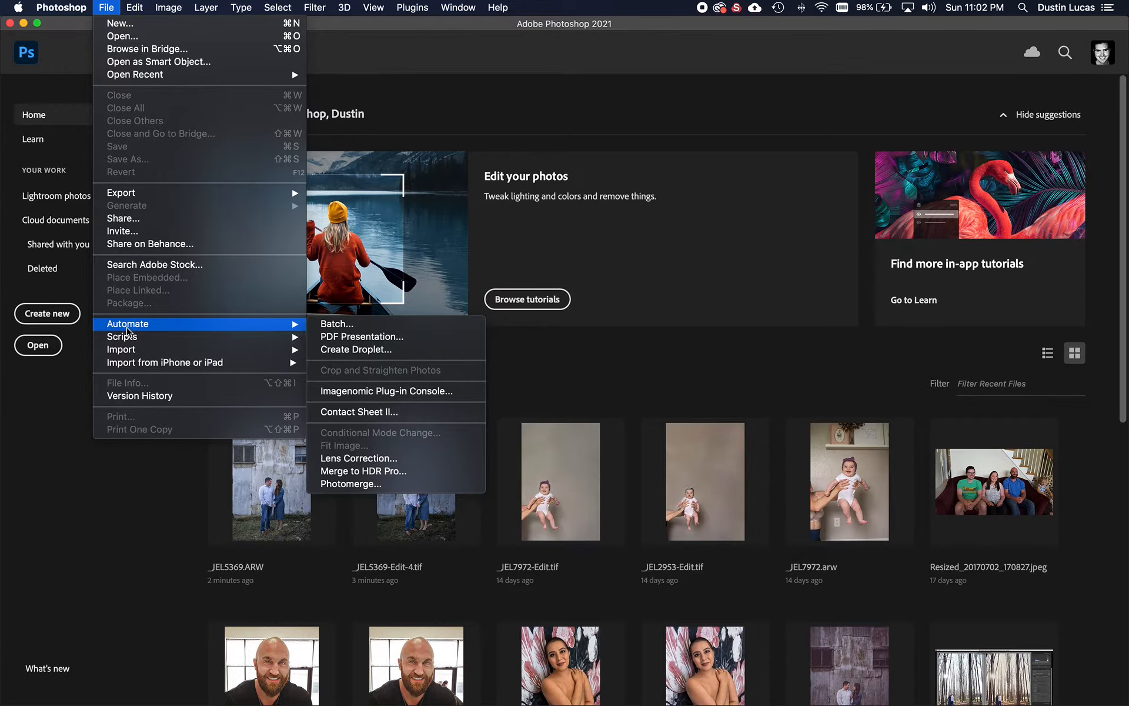
pyautogui.click(369, 350)
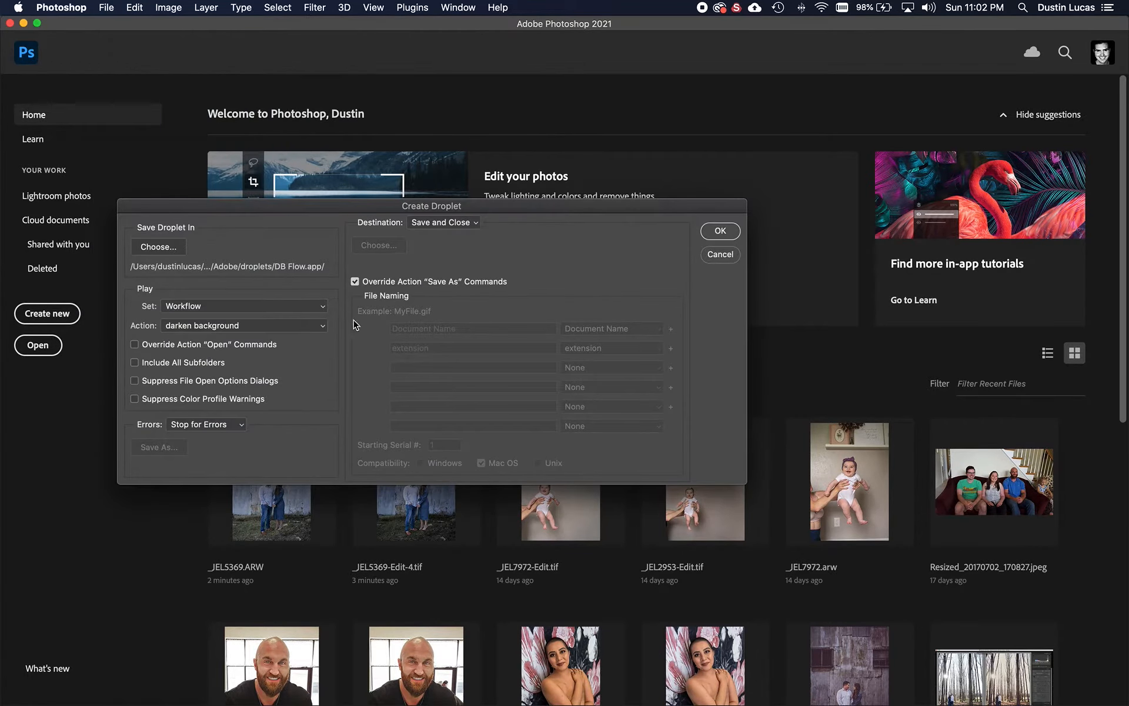
pyautogui.moveTo(366, 212); pyautogui.dragTo(503, 248)
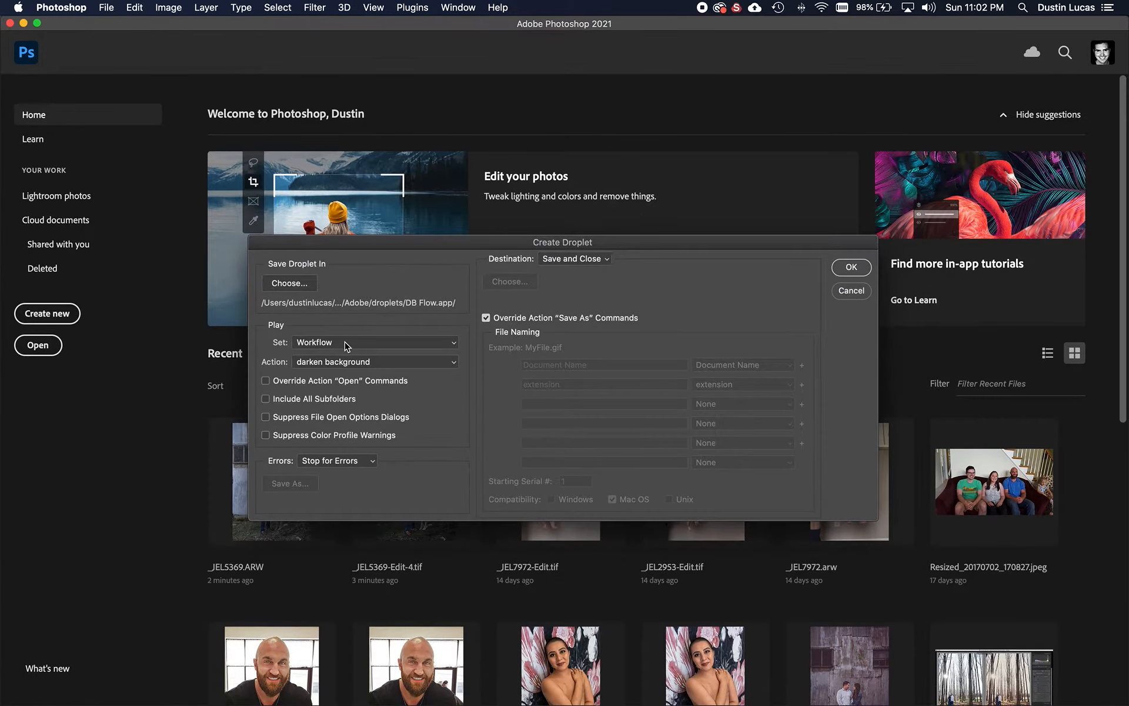
# - Set the droplet to be saved as D&B New.app in the Adobe/droplets folder inside Documents
pyautogui.click(297, 284)
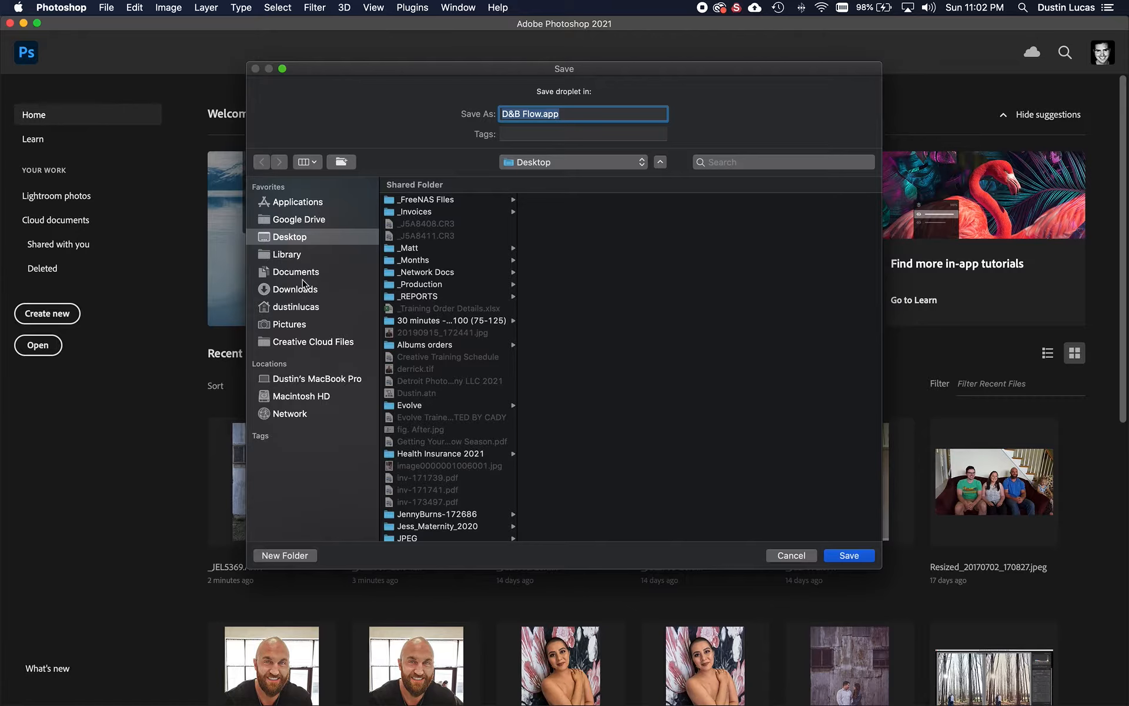
pyautogui.click(296, 272)
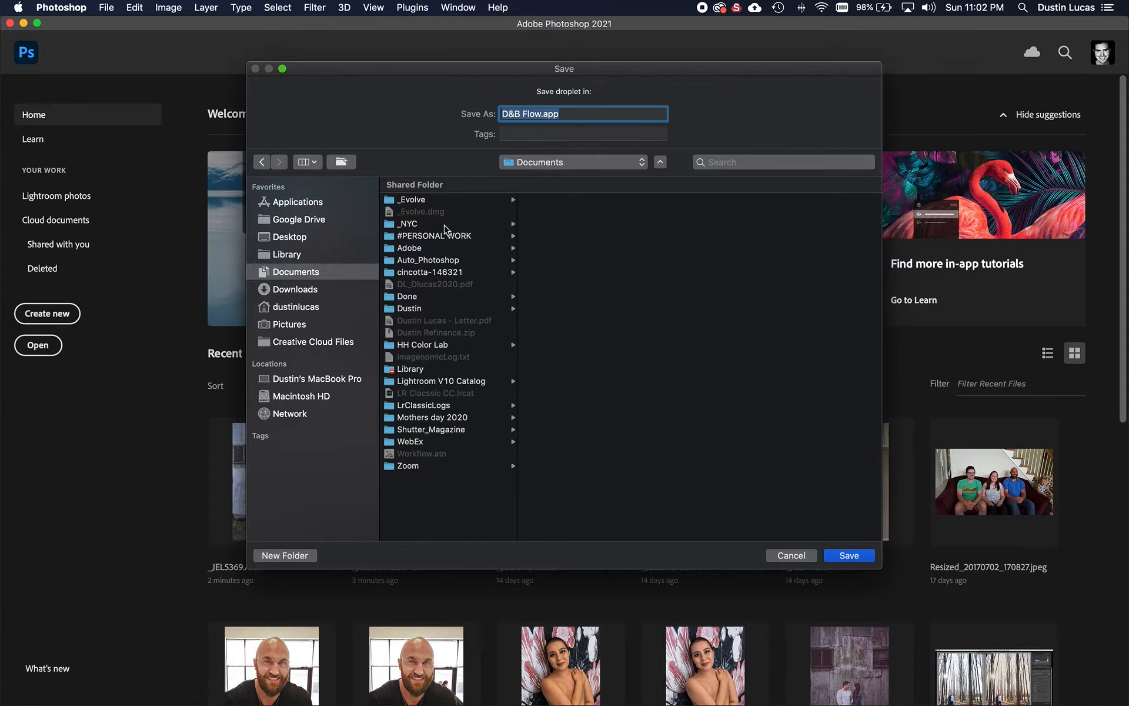
pyautogui.click(440, 248)
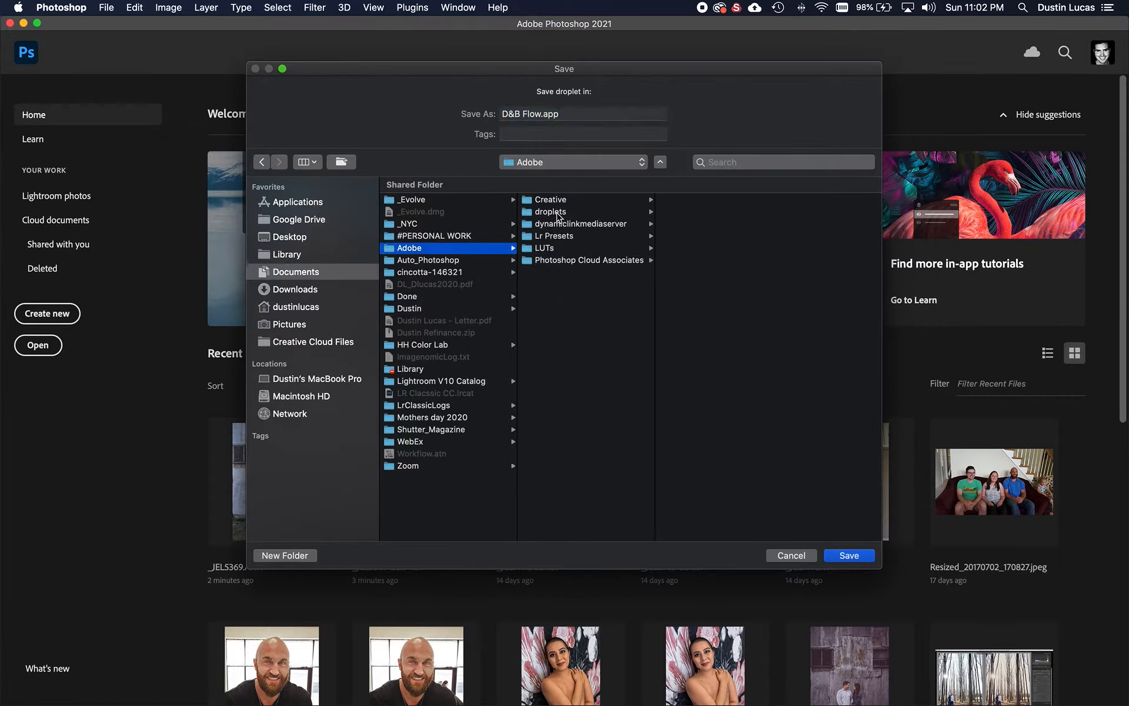
pyautogui.click(557, 213)
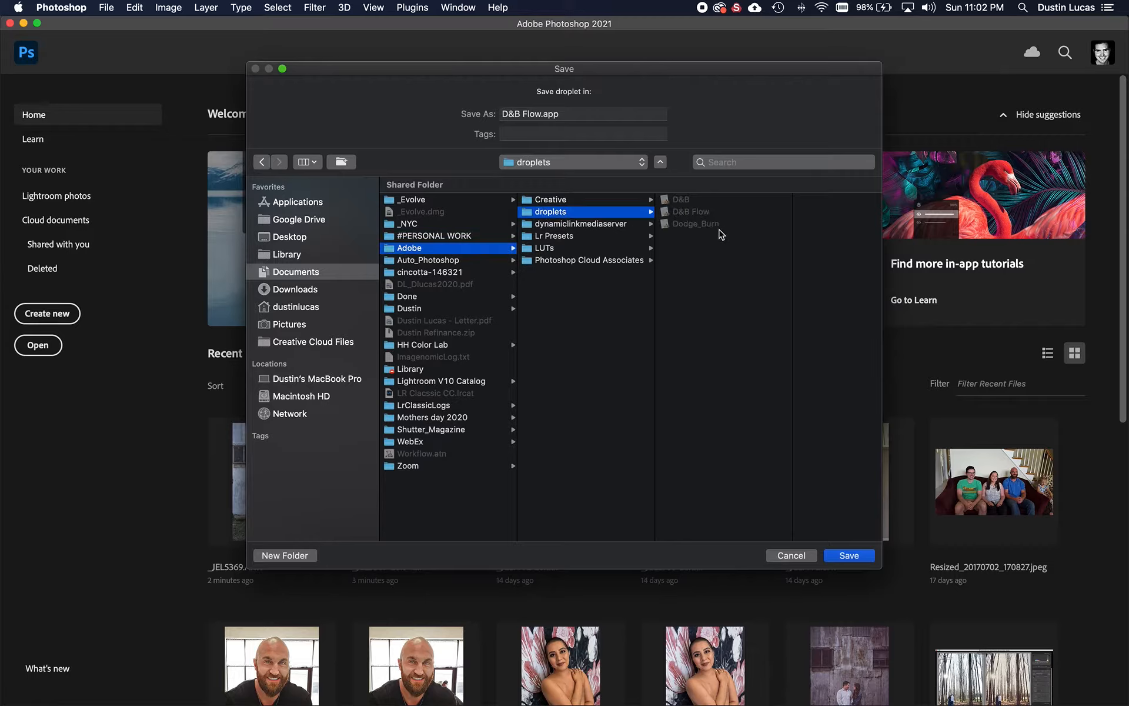
pyautogui.click(541, 115)
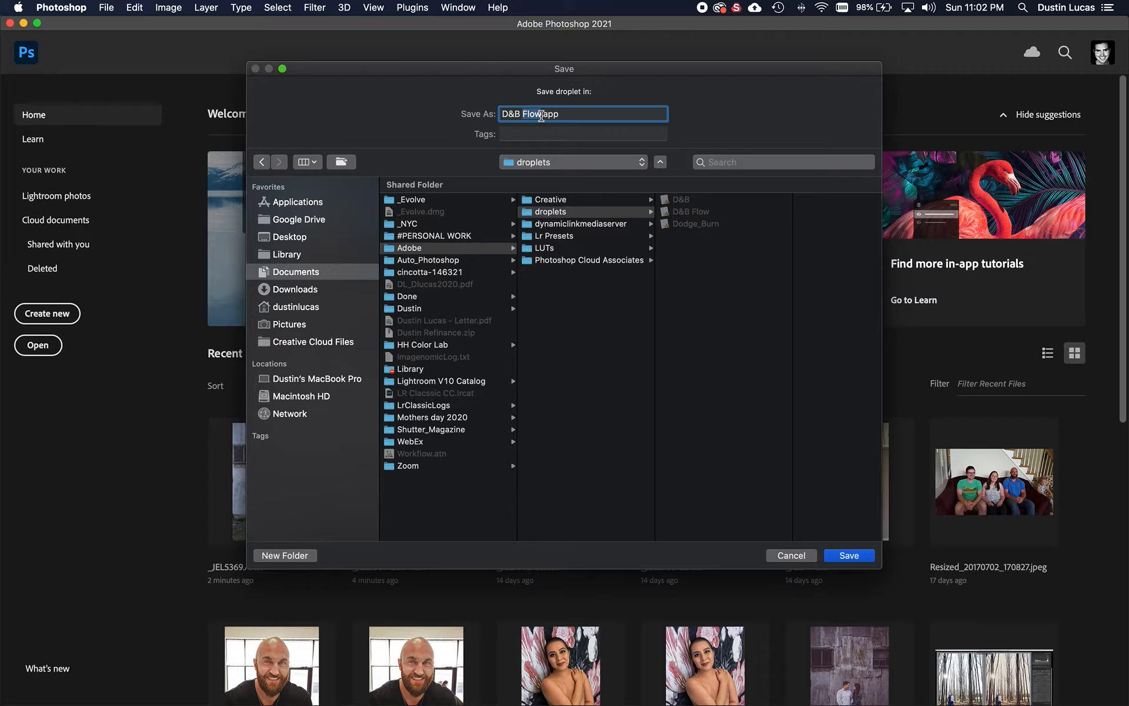
pyautogui.write('New')
pyautogui.click(847, 560)
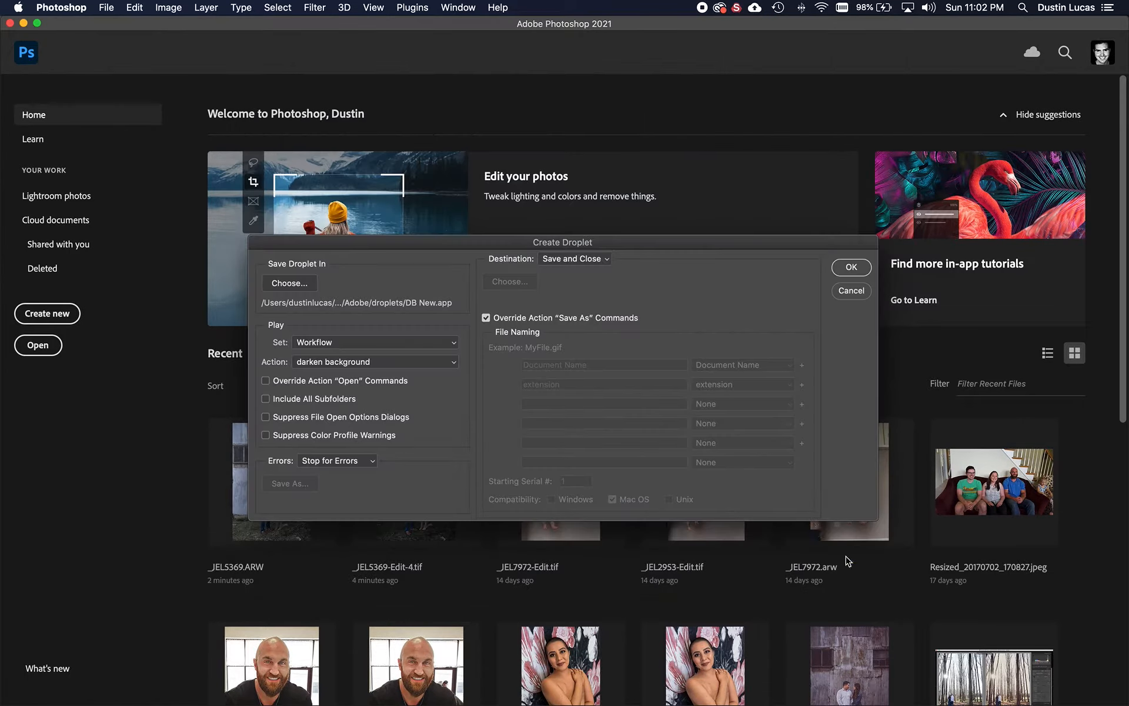
# - Create the droplet using the darken background action from the Workflow set, with Save and Close as the destination
pyautogui.click(346, 366)
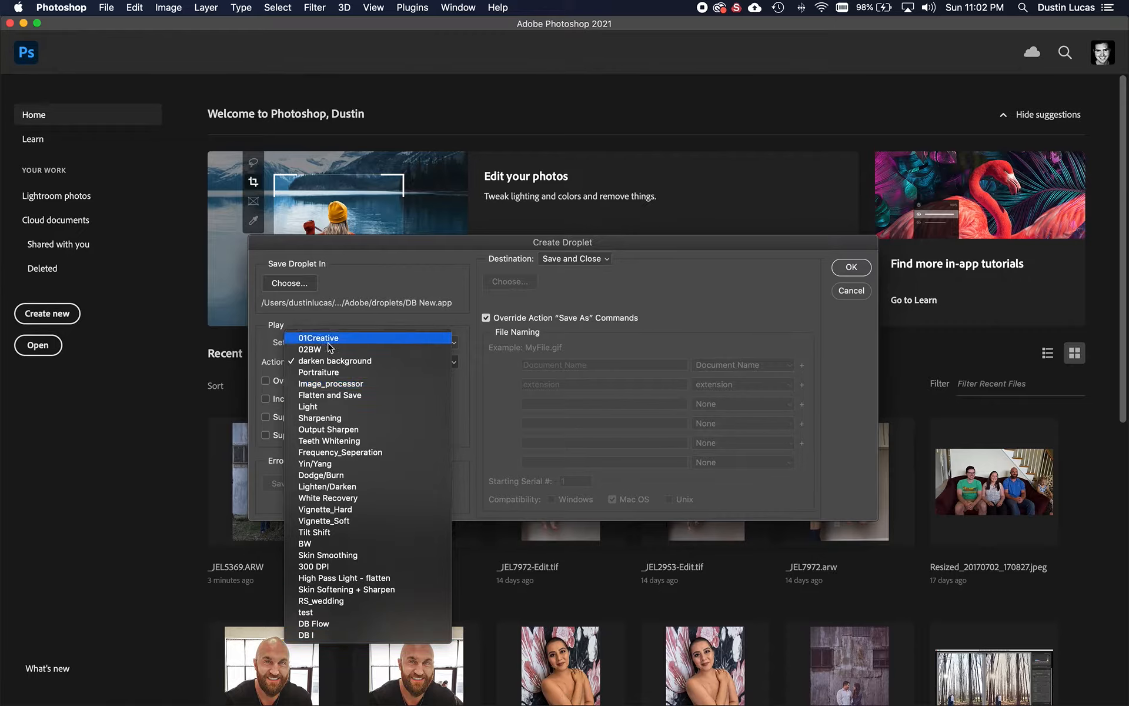
pyautogui.click(325, 363)
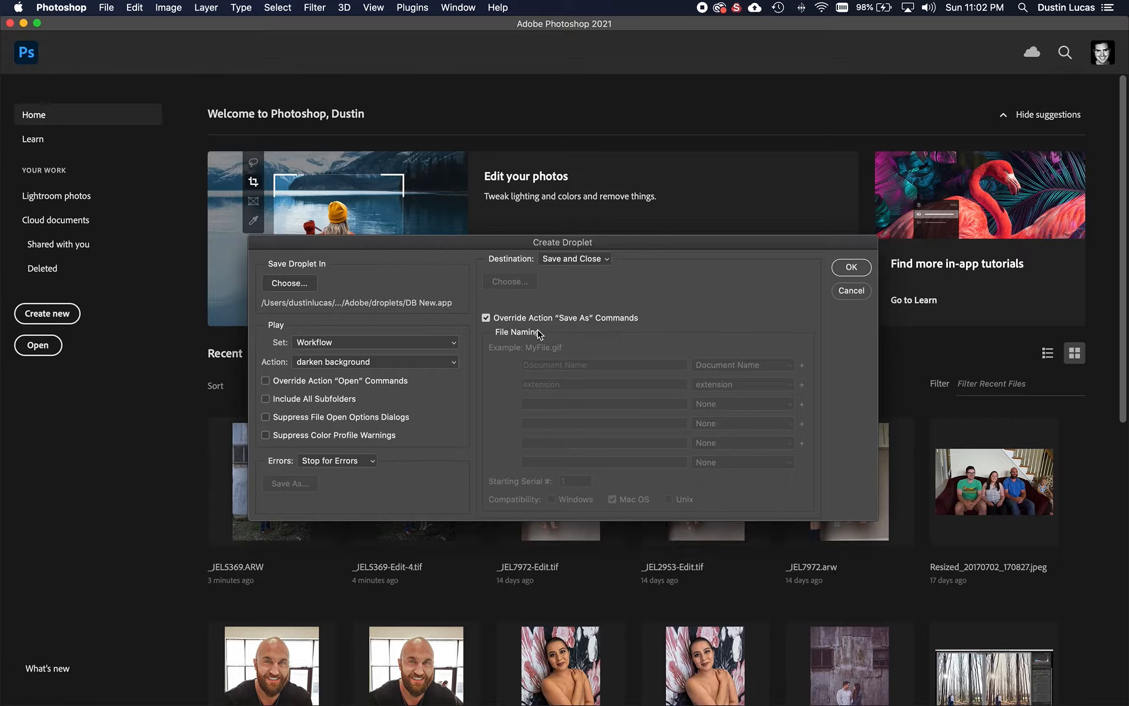
pyautogui.click(850, 268)
# - Switch to Lightroom Classic and select the _JEL5146 and _JEL5158 raw forest photos
pyautogui.press('super+Tab')
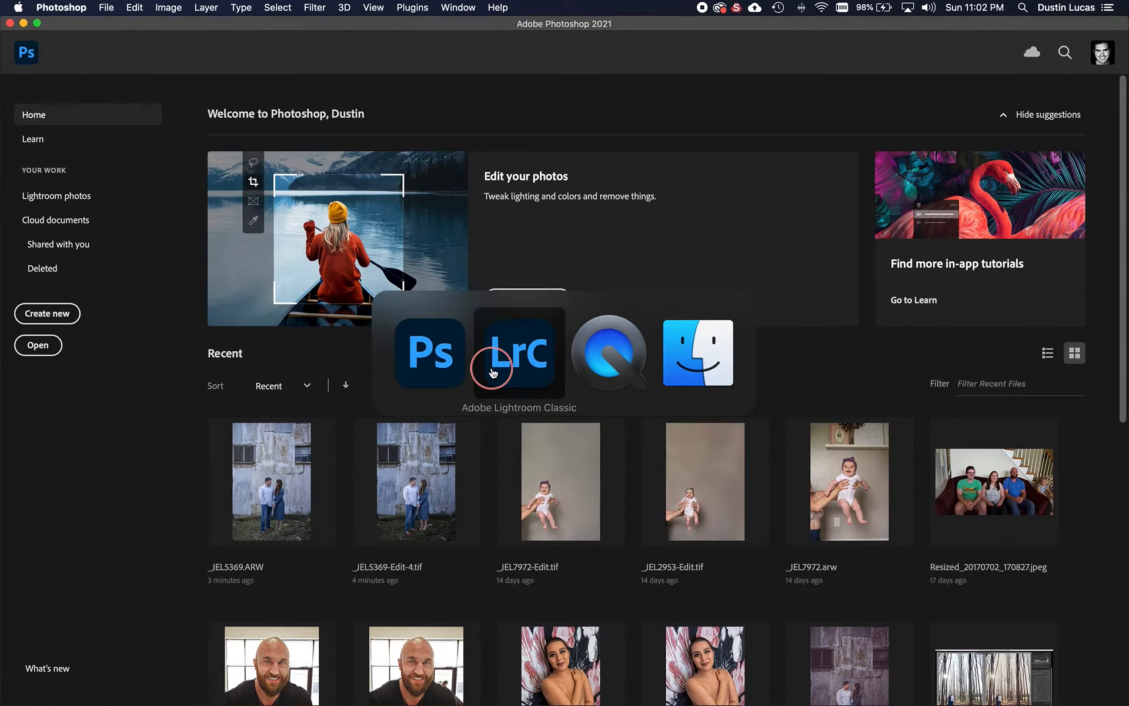
pyautogui.click(479, 368)
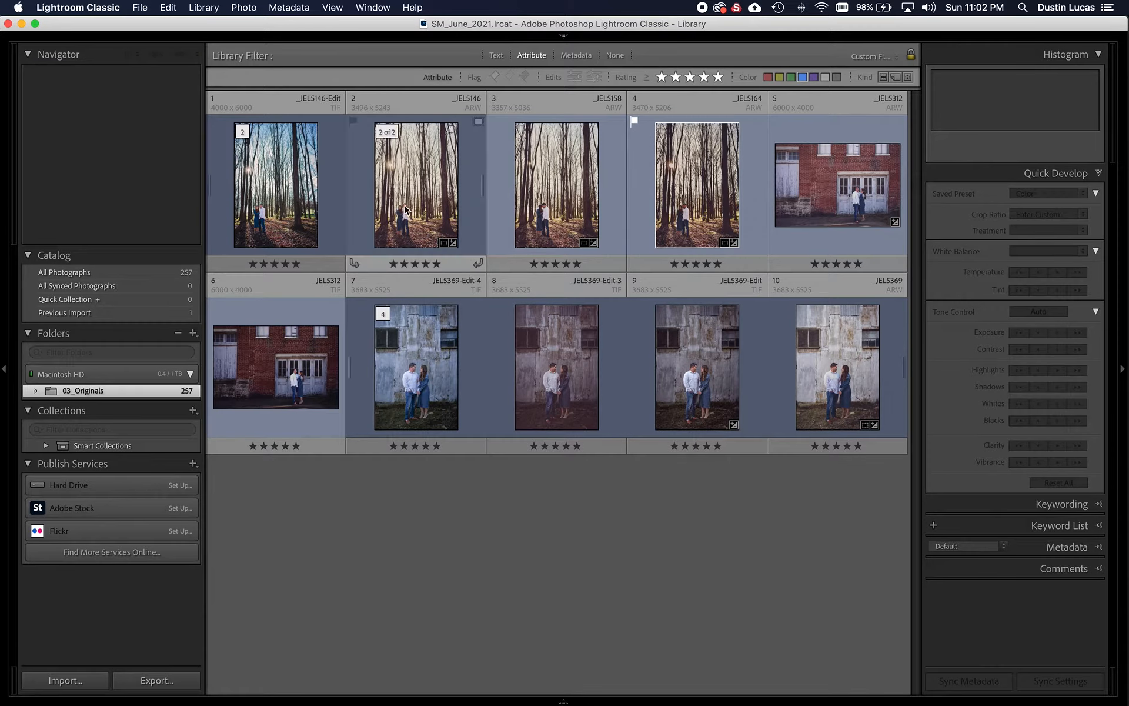
pyautogui.click(461, 206)
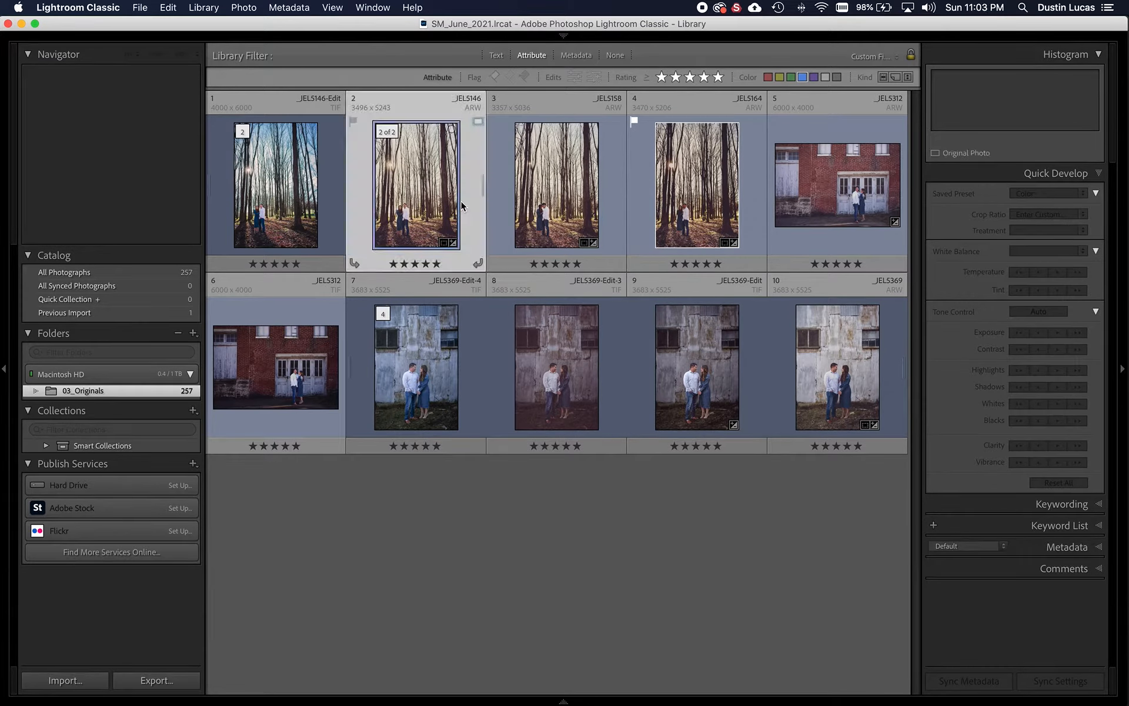
pyautogui.keyDown('shift'); pyautogui.click(538, 194); pyautogui.keyUp('shift')
# - Filter the library by metadata, setting the first column to File Type and showing only Raw files
pyautogui.click(576, 55)
pyautogui.click(238, 94)
pyautogui.click(233, 113)
pyautogui.click(264, 121)
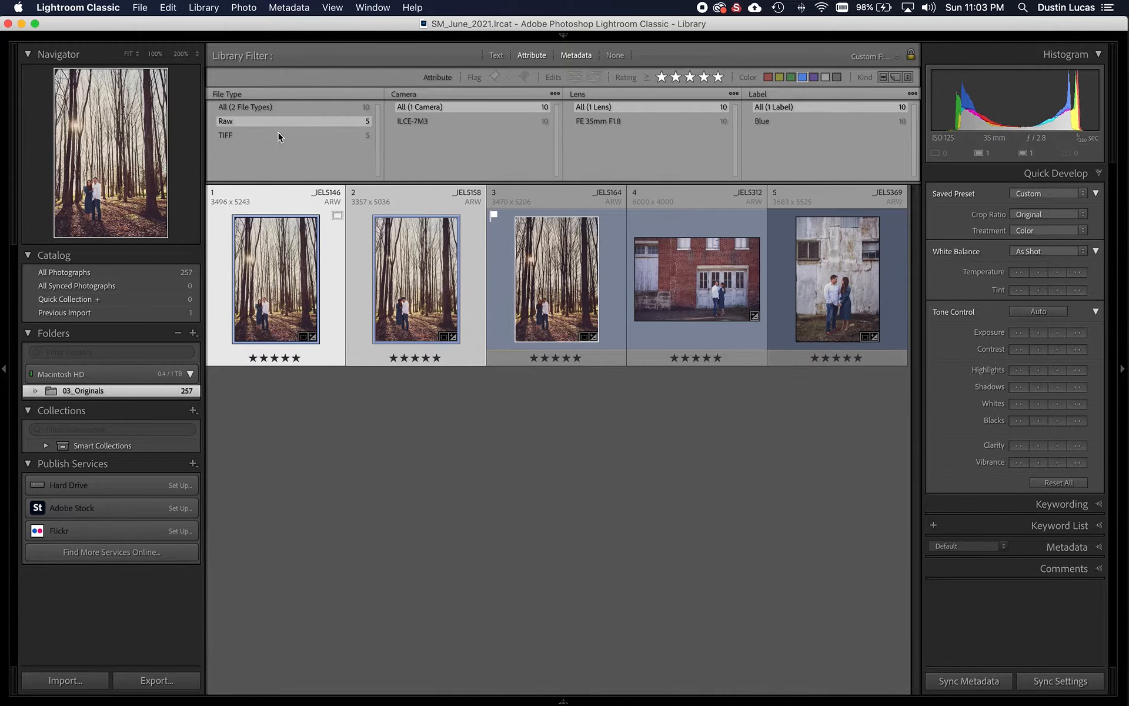
# - Select all five raw photos and reset the radial and graduated filter adjustments on _JEL5146 in Develop
pyautogui.press('super+a')
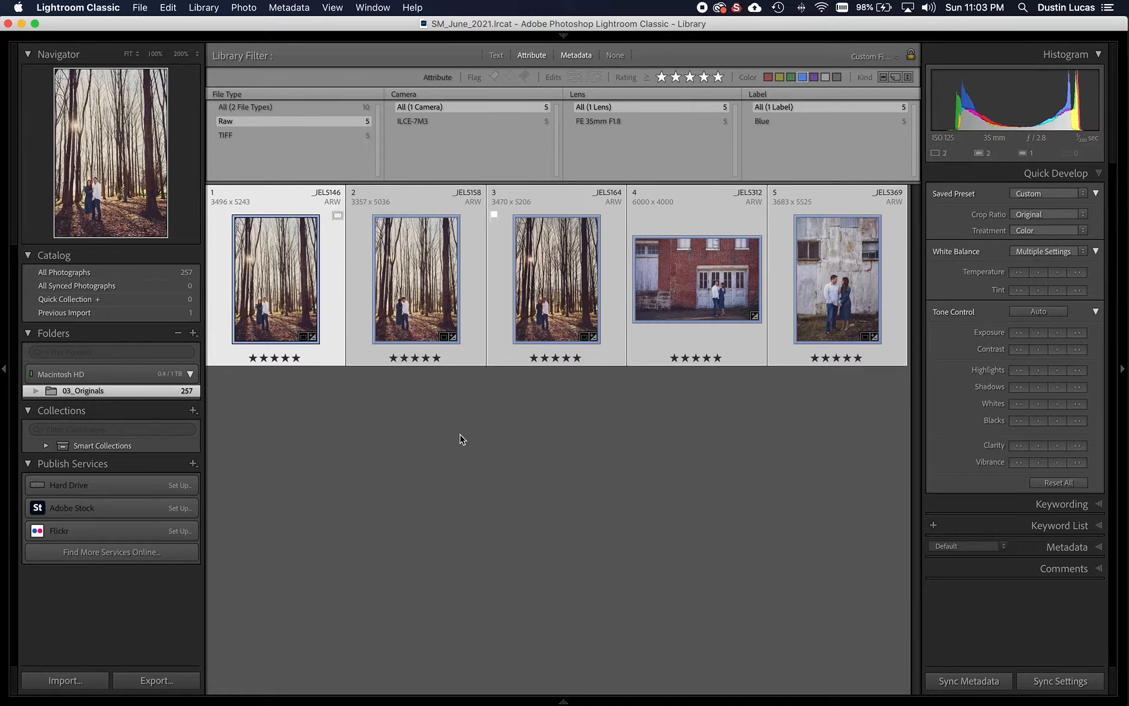
pyautogui.press('d')
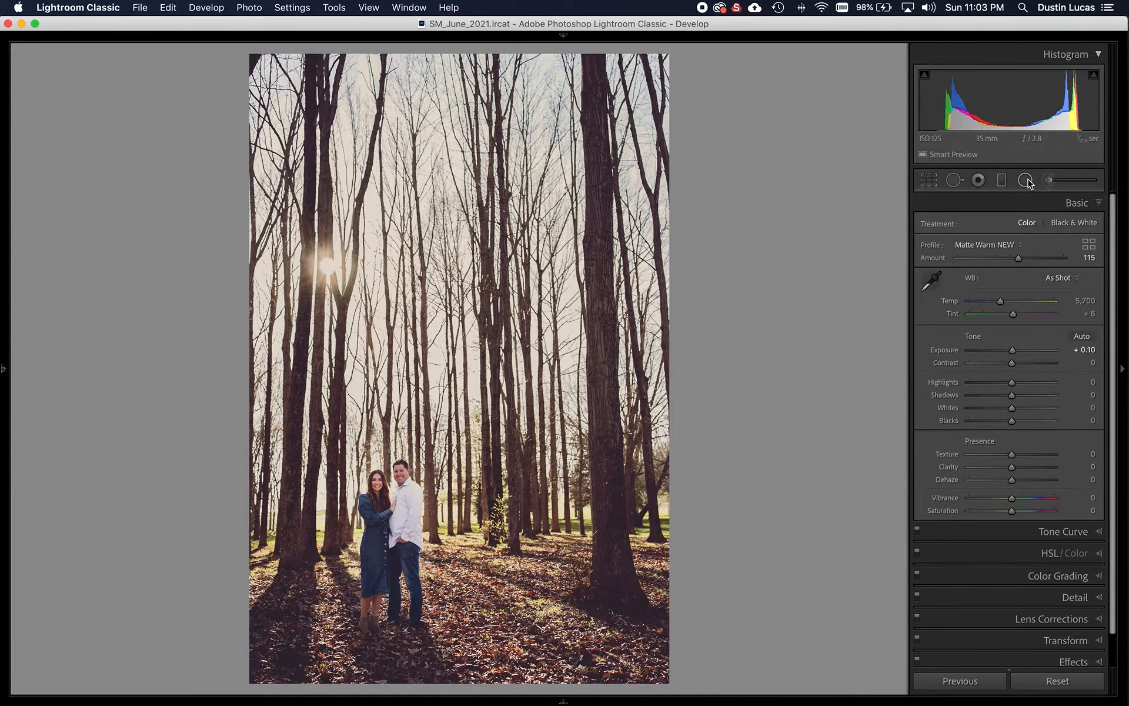
pyautogui.click(1026, 181)
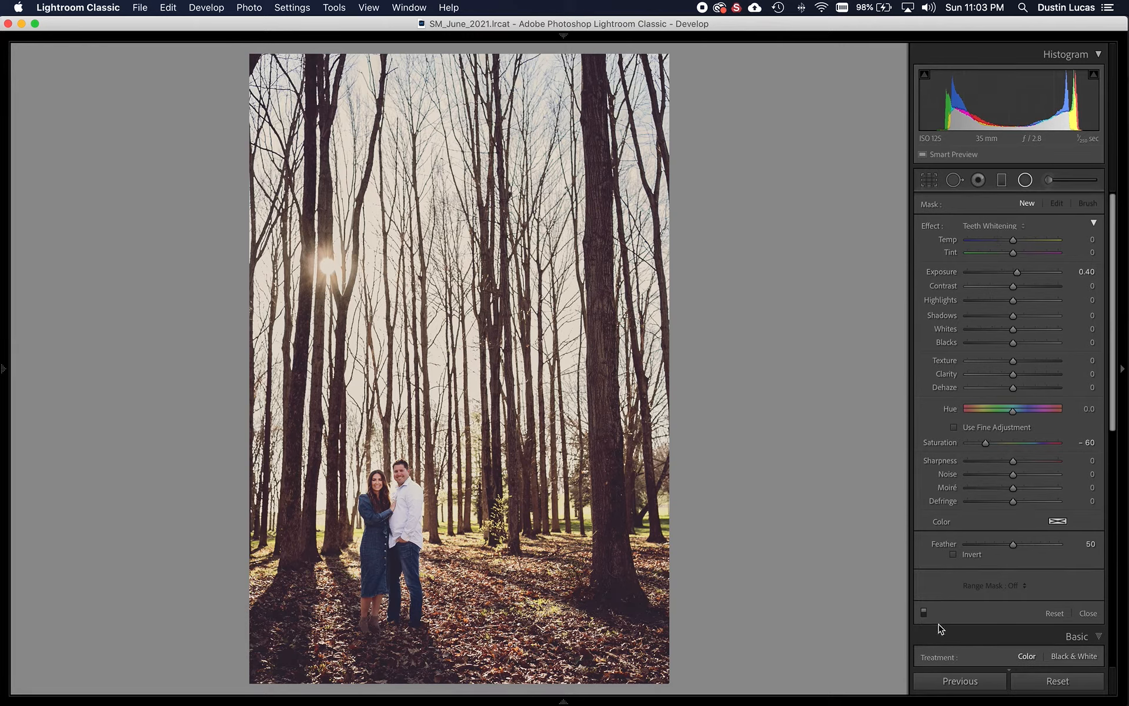
pyautogui.click(1050, 614)
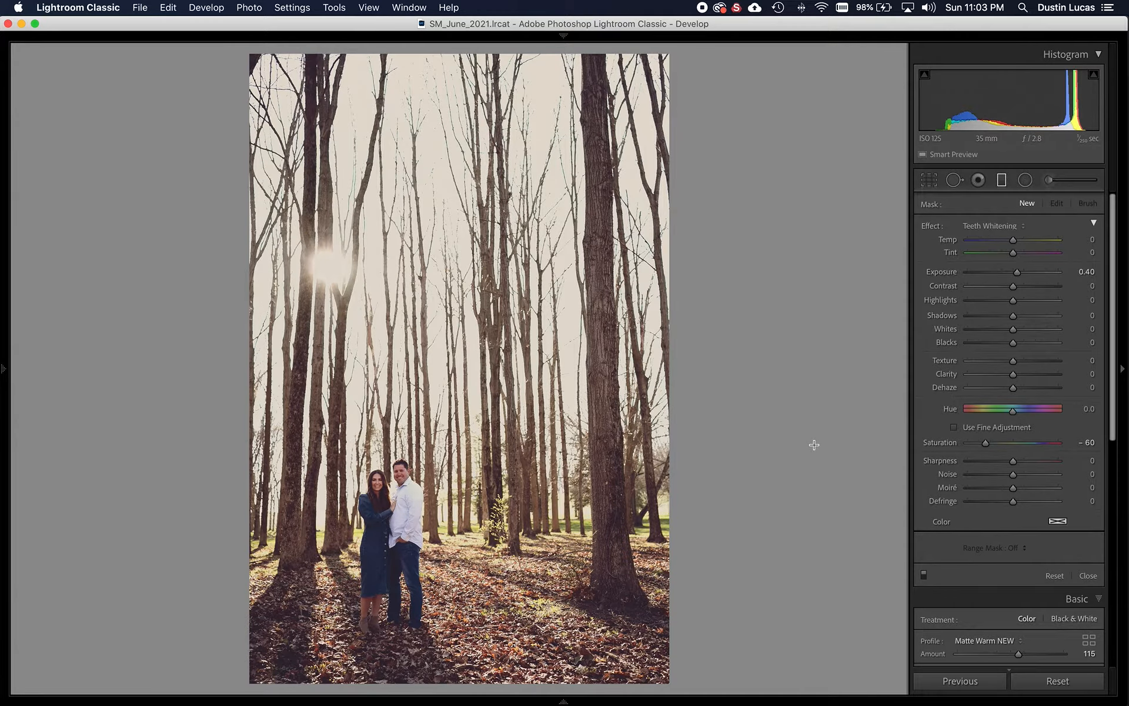
# - Synchronize only the Local Adjustments settings across all the raw photos and return to the Library grid
pyautogui.press('super+a')
pyautogui.press('super+shift+s')
pyautogui.click(421, 518)
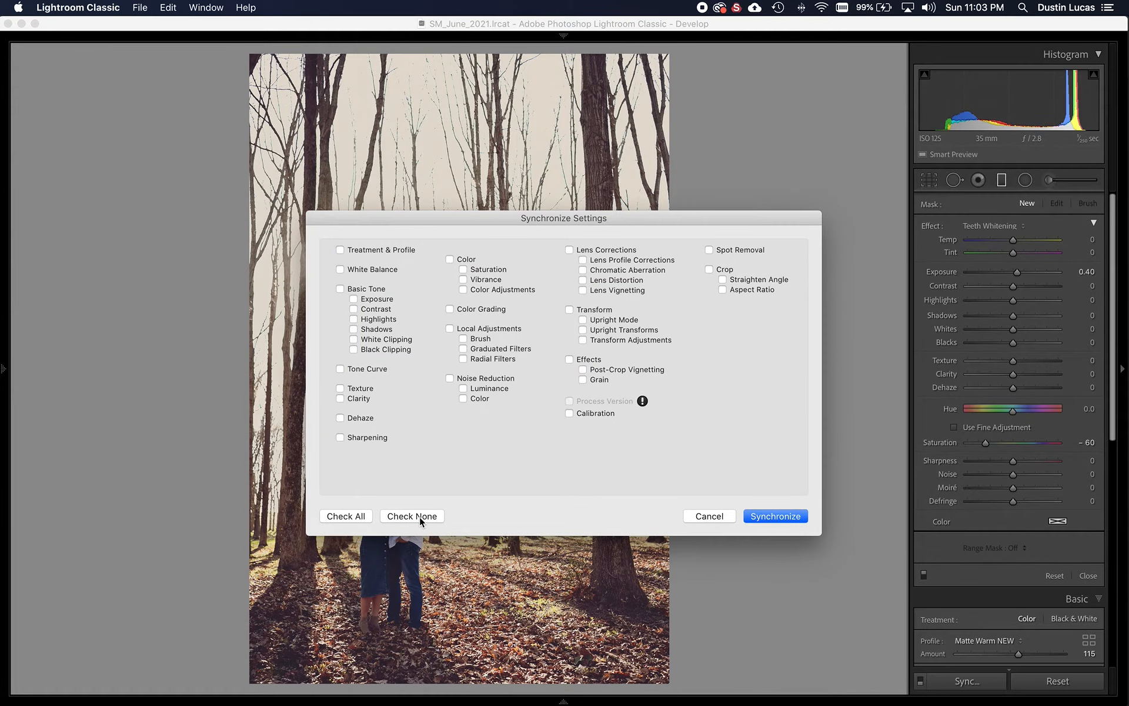
pyautogui.click(474, 332)
pyautogui.click(796, 514)
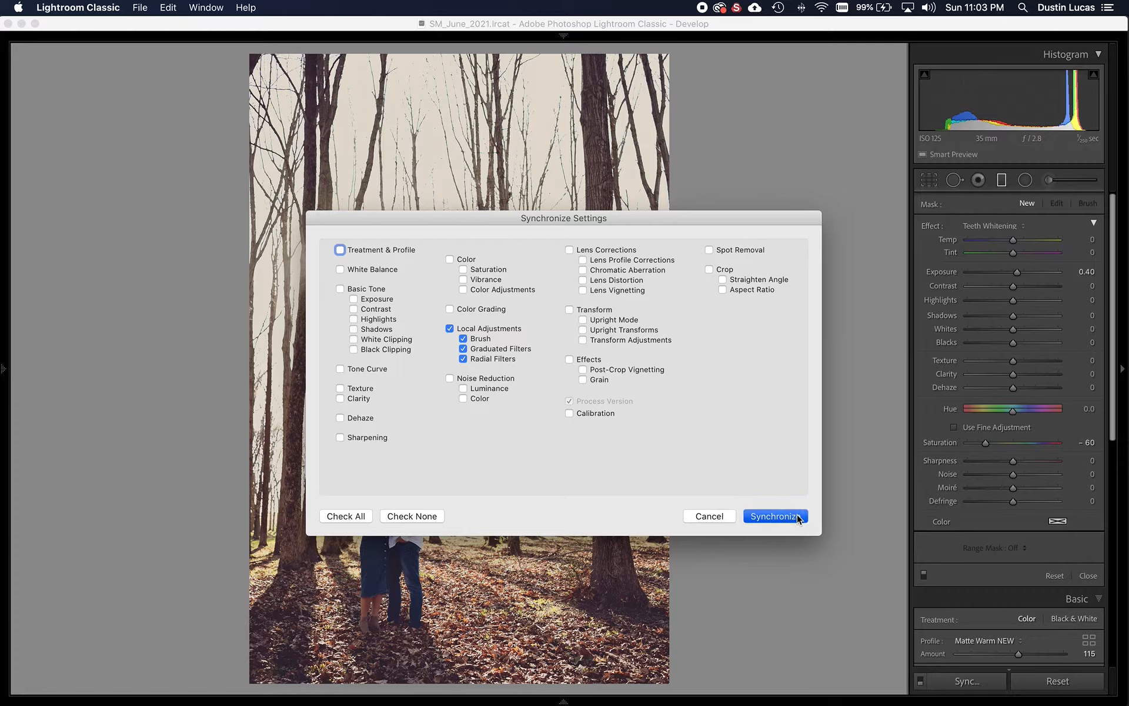
pyautogui.press('g')
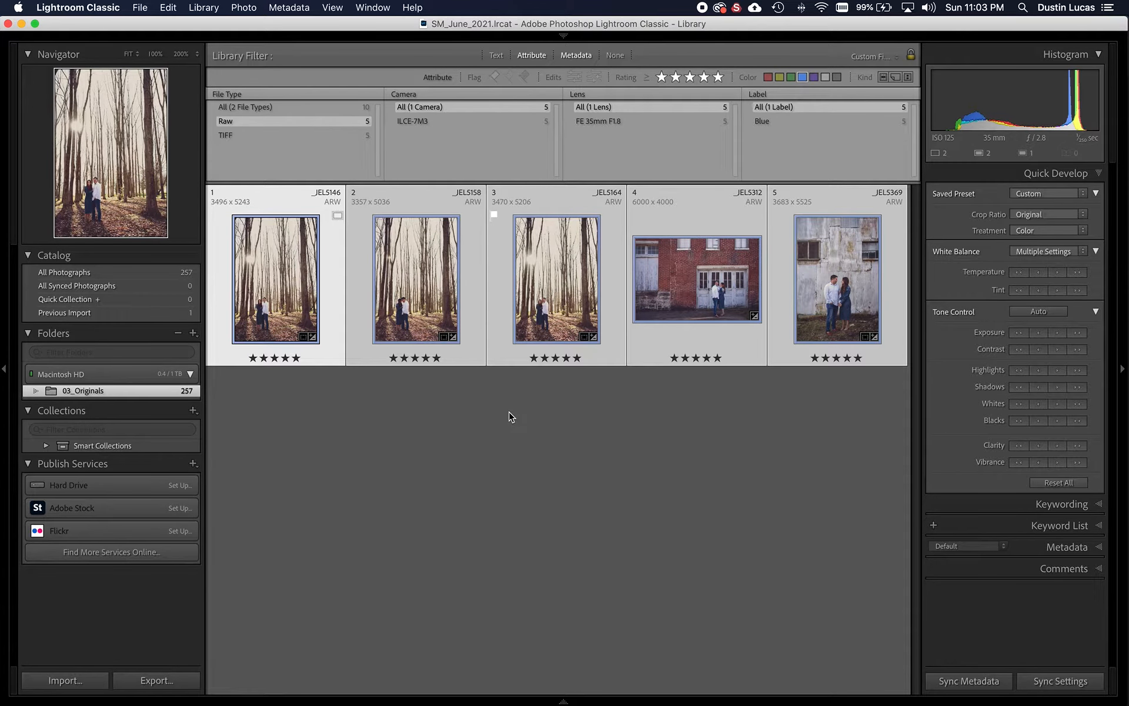
# - Open the export settings for all five raw photos, allowing smart previews for missing originals
pyautogui.press('super+a')
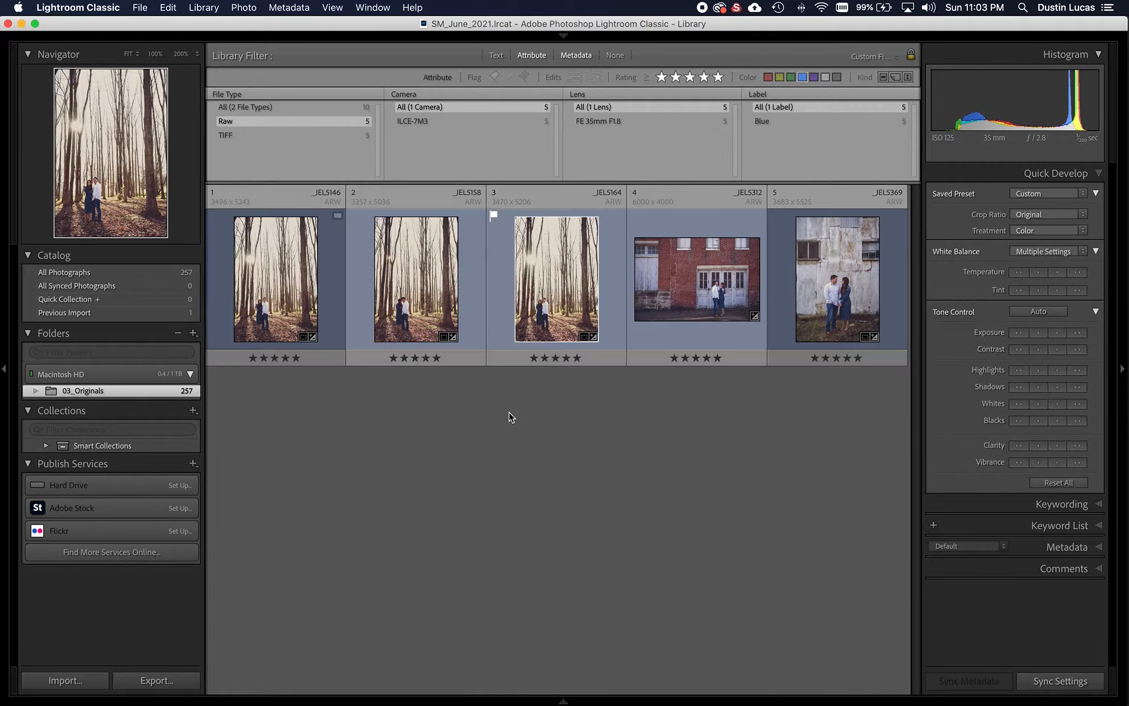
pyautogui.press('super+a')
pyautogui.press('super+shift+e')
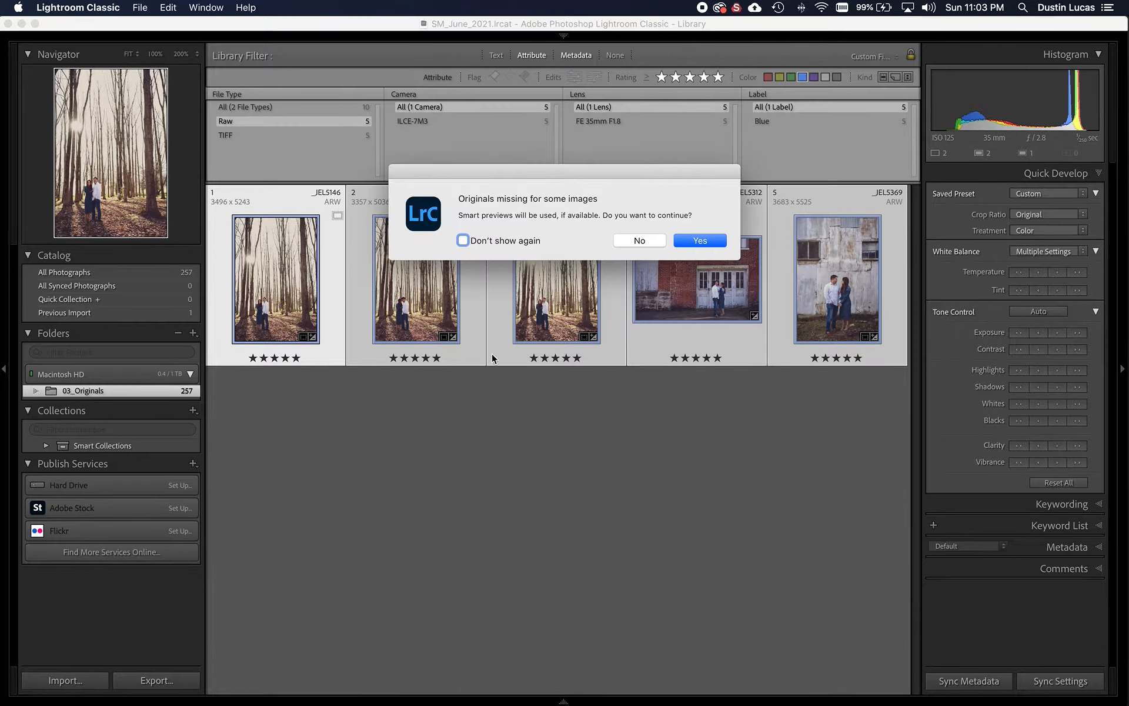
pyautogui.click(700, 240)
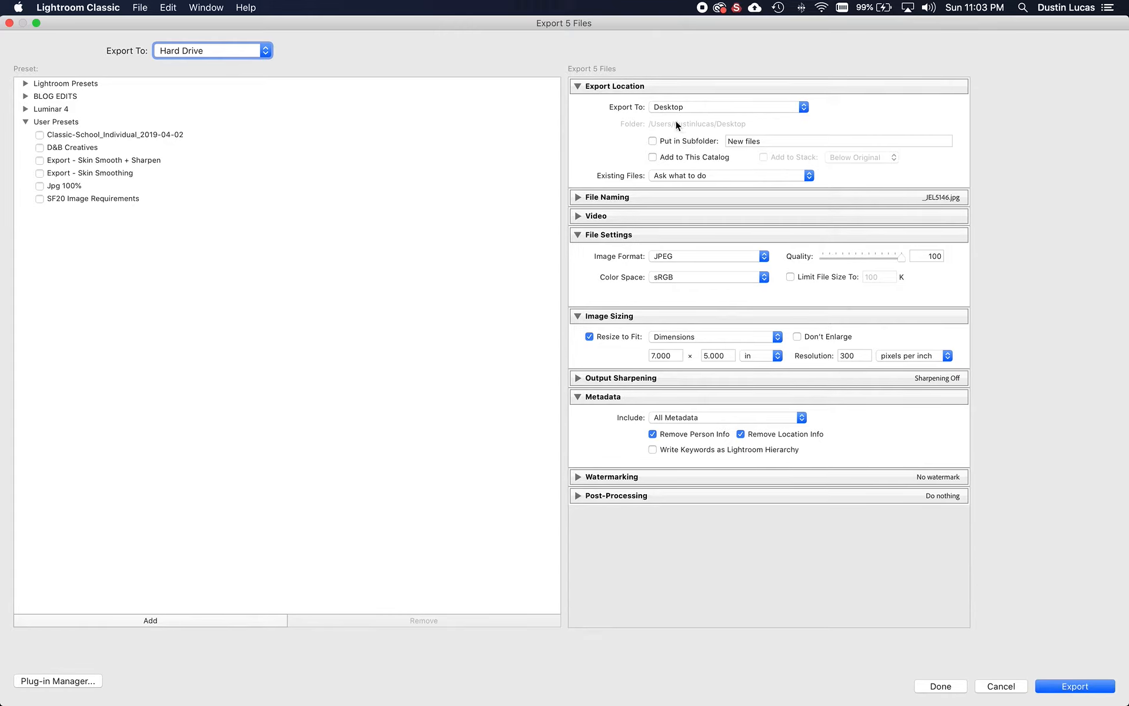
# - Set the export file format to PSD with the Adobe RGB (1998) color space and 8 bits/component
pyautogui.click(652, 89)
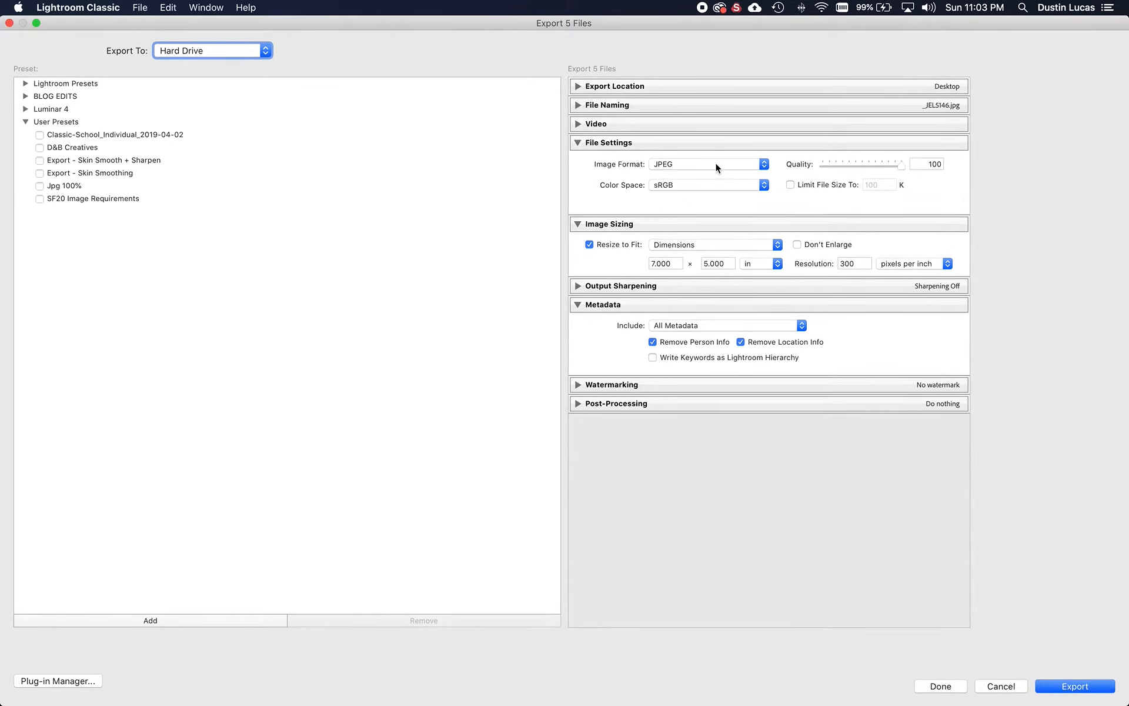
pyautogui.click(661, 163)
pyautogui.click(685, 172)
pyautogui.click(686, 168)
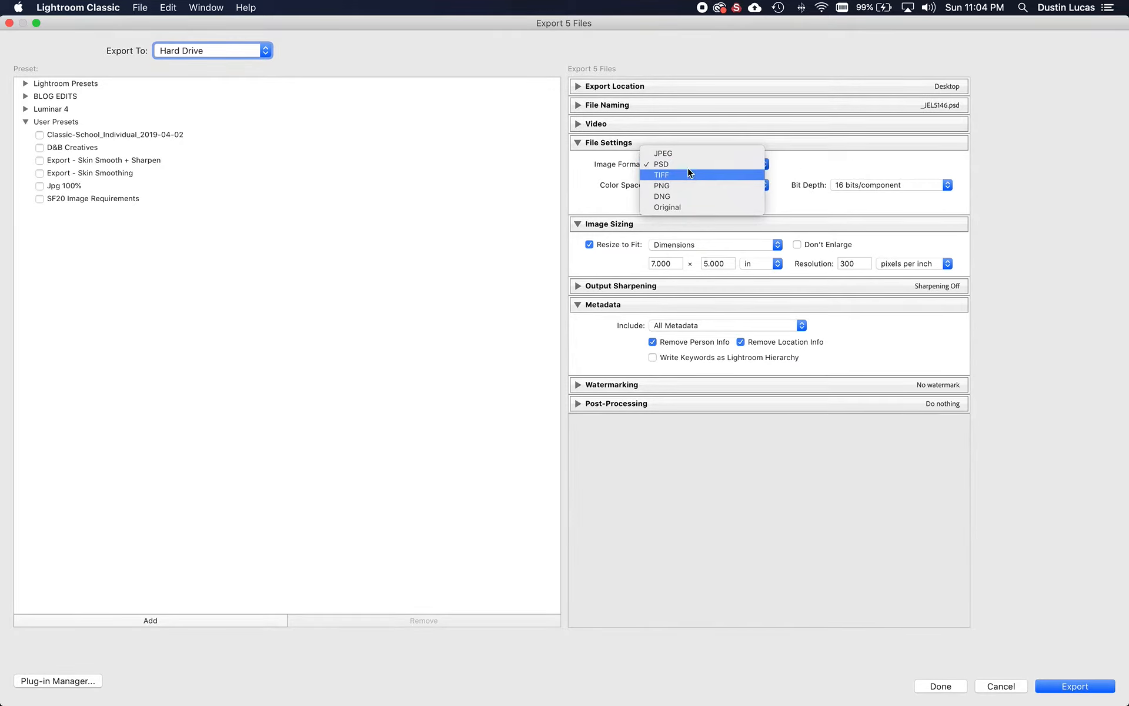
pyautogui.click(689, 164)
pyautogui.click(730, 185)
pyautogui.click(730, 184)
pyautogui.click(855, 186)
pyautogui.click(865, 174)
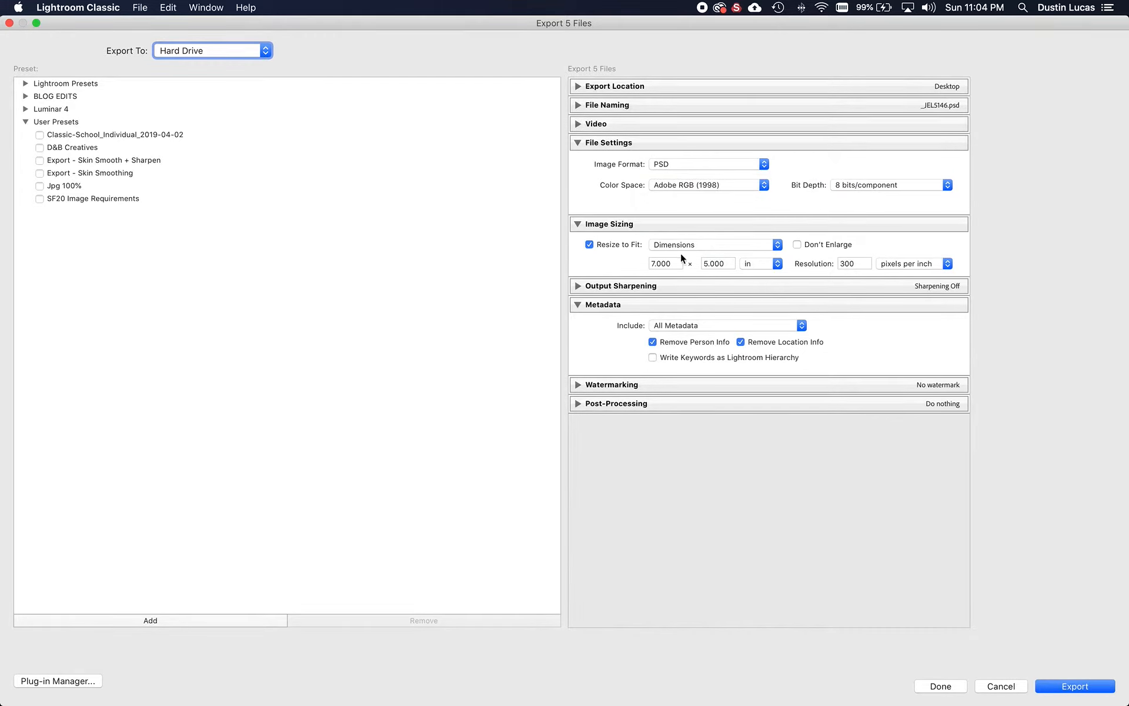
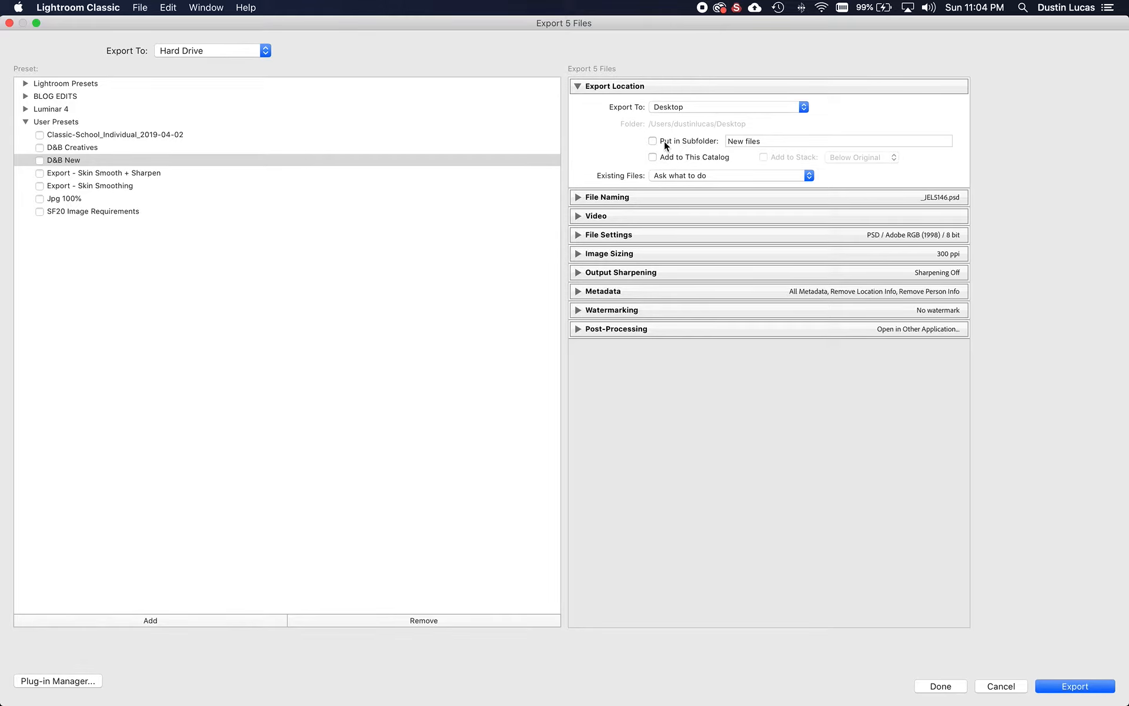
# - Change the export location to the same folder as the original photo, update the D&B New preset with these settings and close the export dialog
pyautogui.click(667, 146)
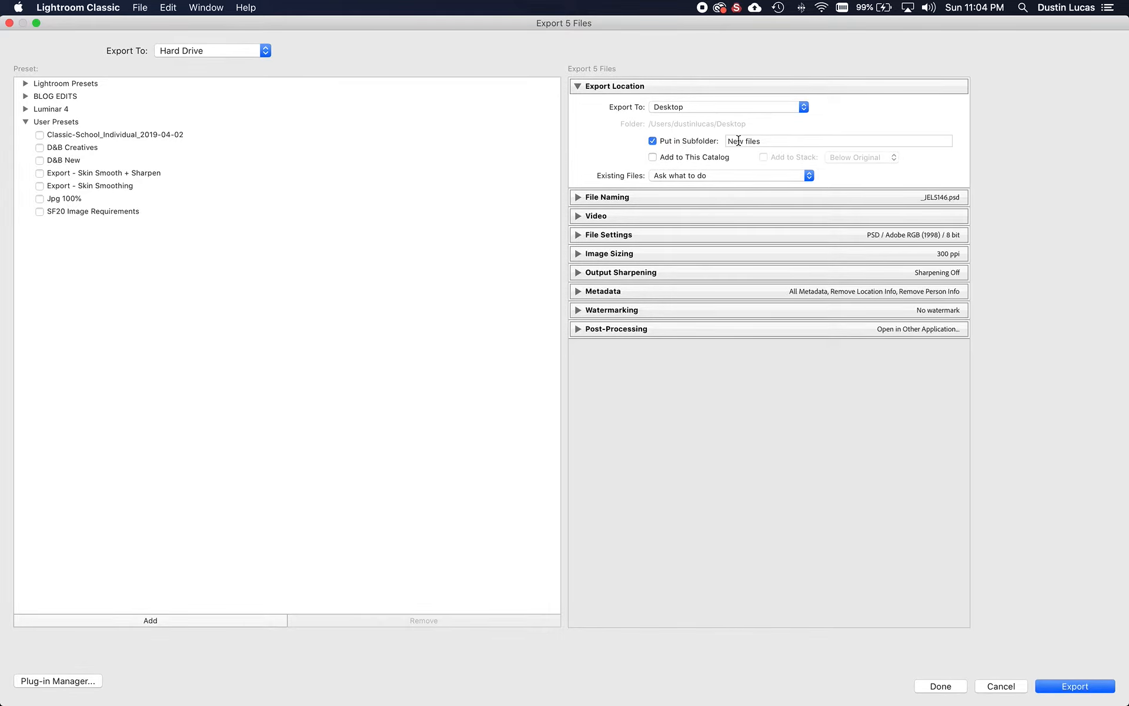
pyautogui.click(721, 104)
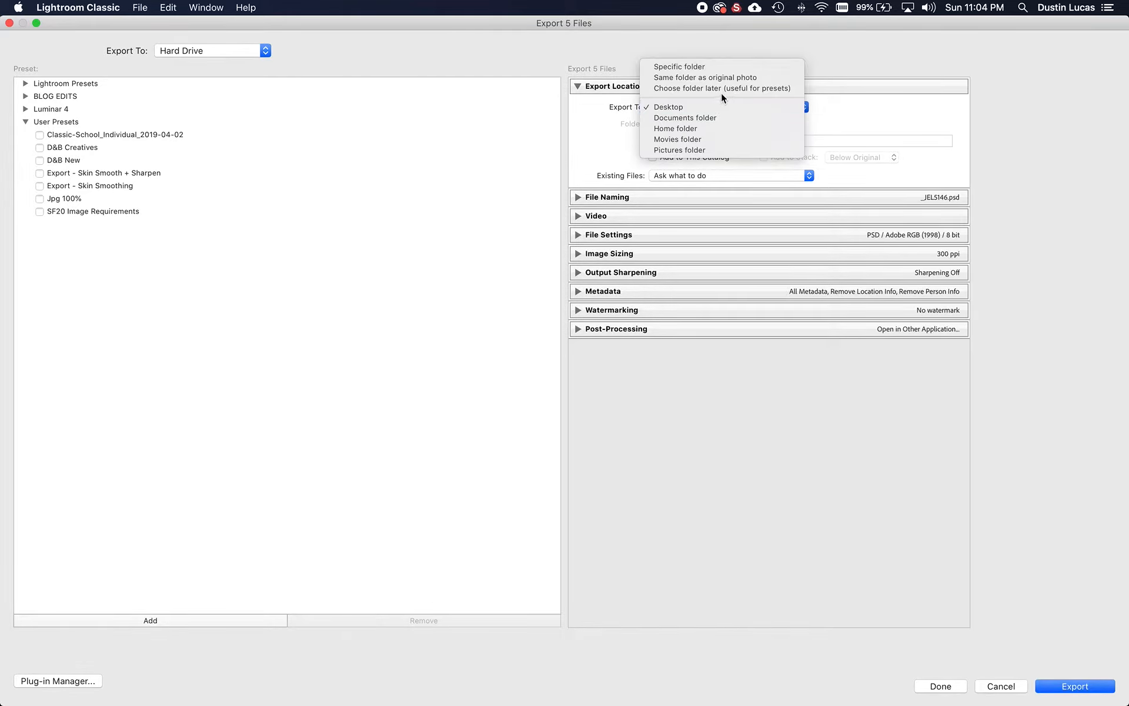
pyautogui.click(725, 78)
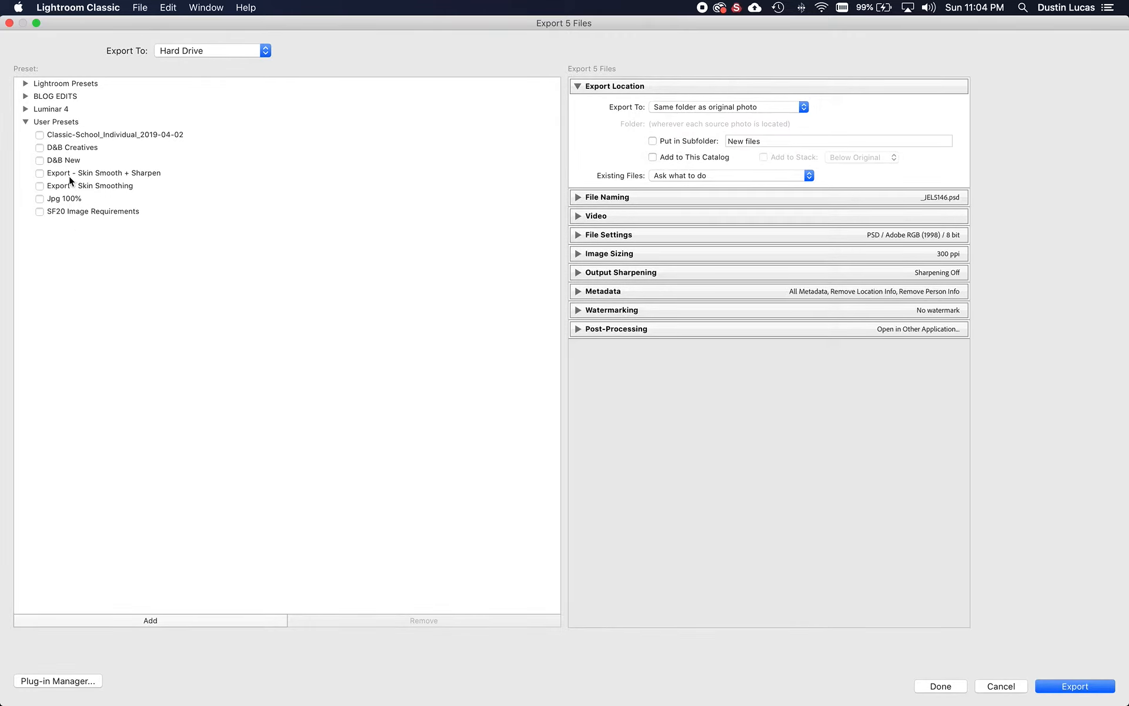
pyautogui.rightClick(65, 160)
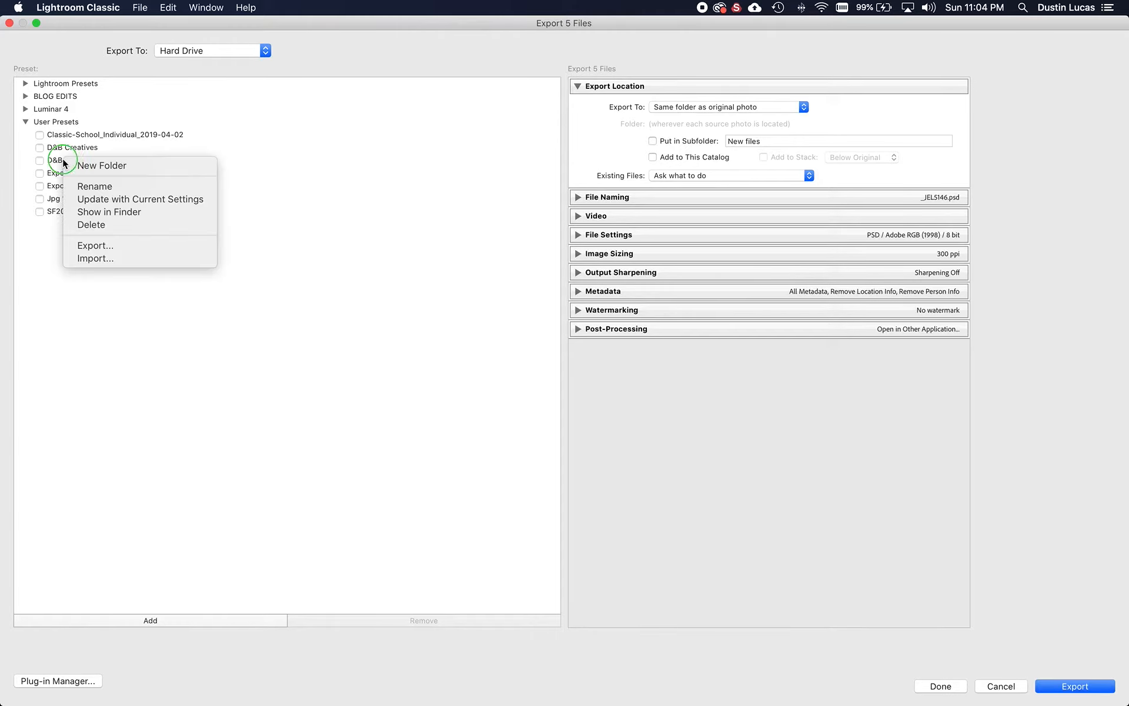
pyautogui.click(140, 200)
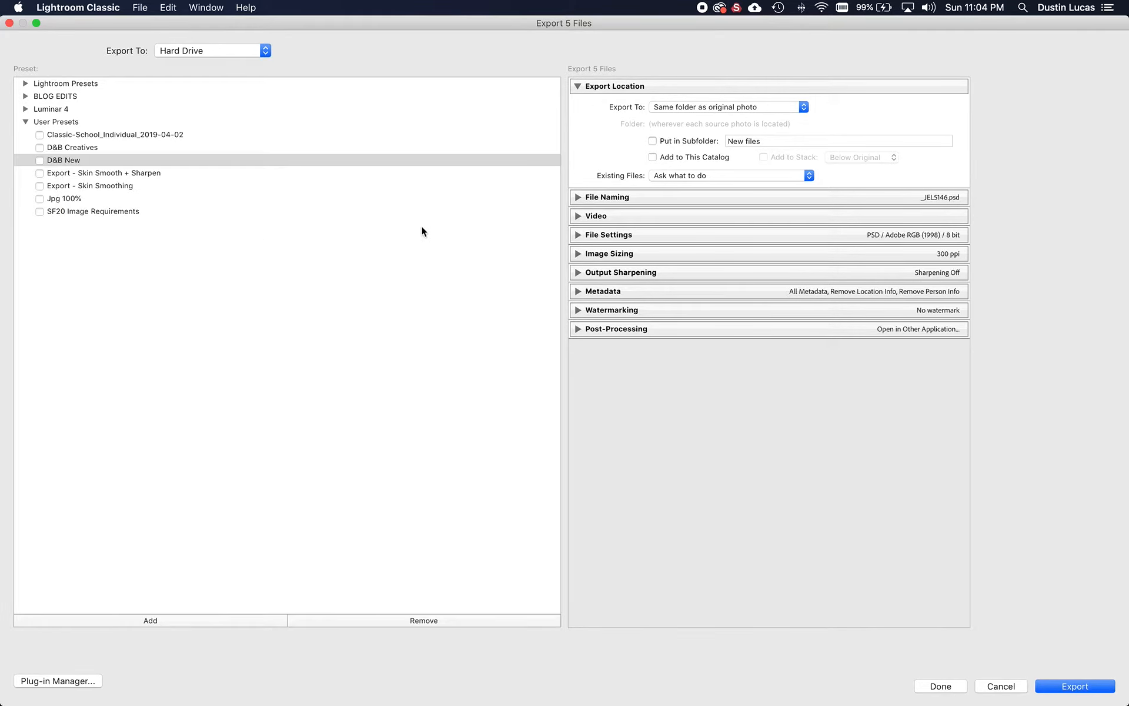
pyautogui.click(941, 686)
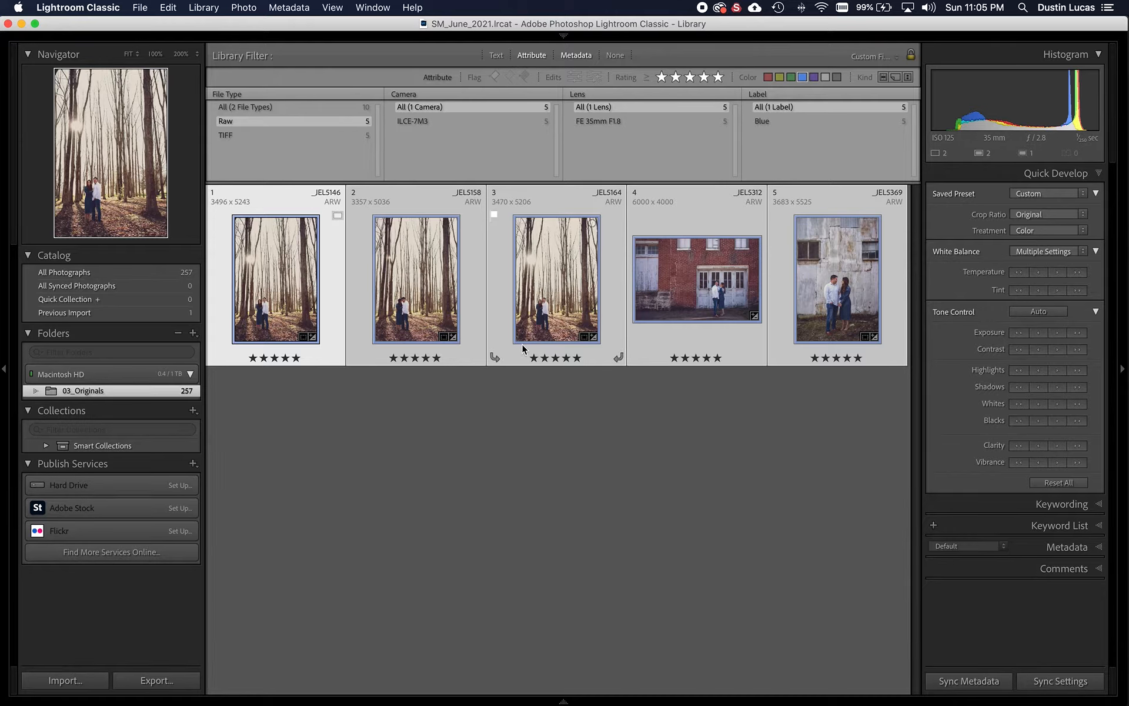
# - Export the five selected raw photos with the DB New preset, continuing with smart previews
pyautogui.rightClick(511, 299)
pyautogui.moveTo(652, 630)
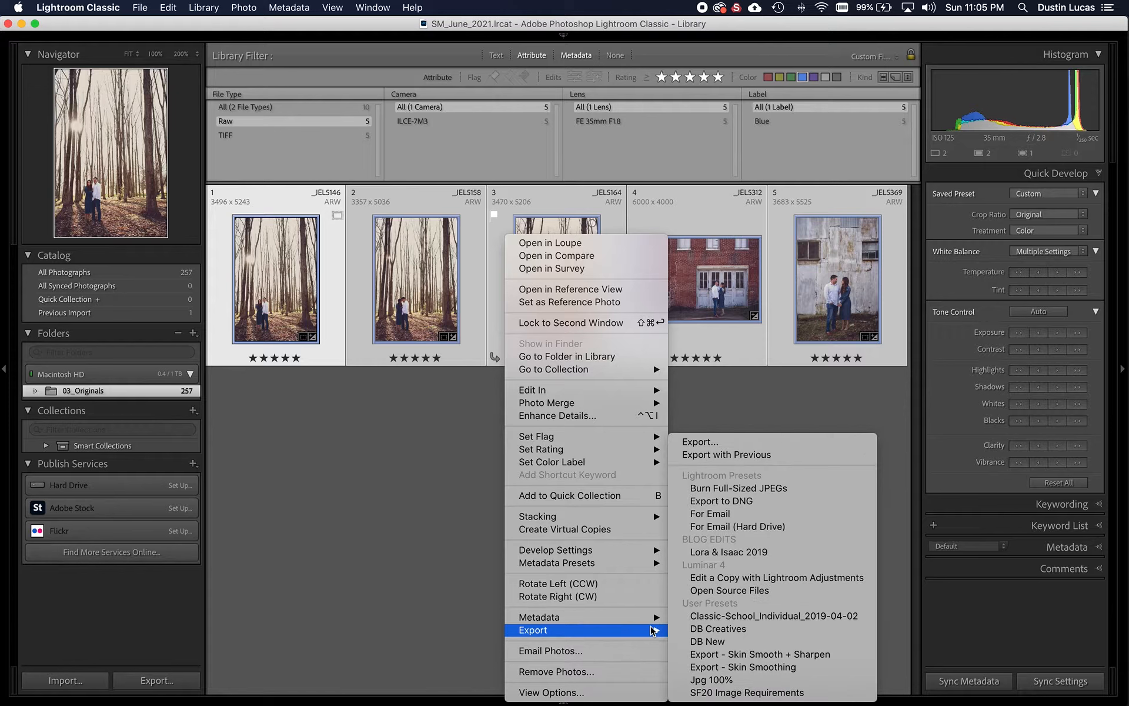
pyautogui.click(706, 646)
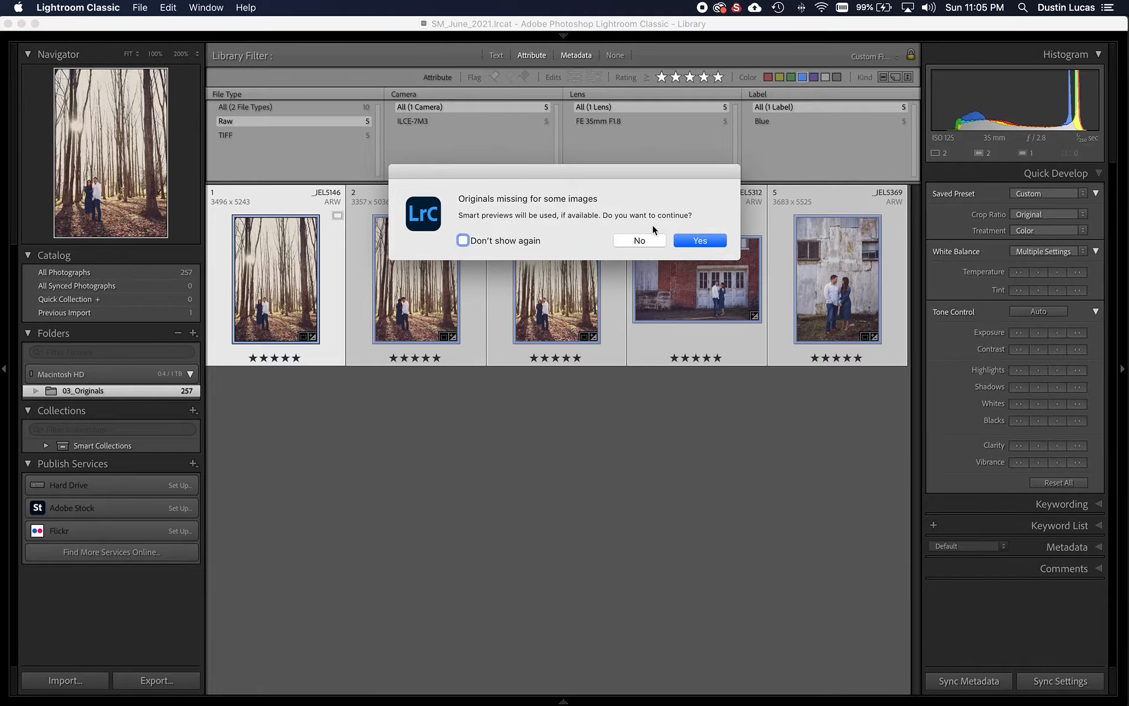
pyautogui.click(685, 241)
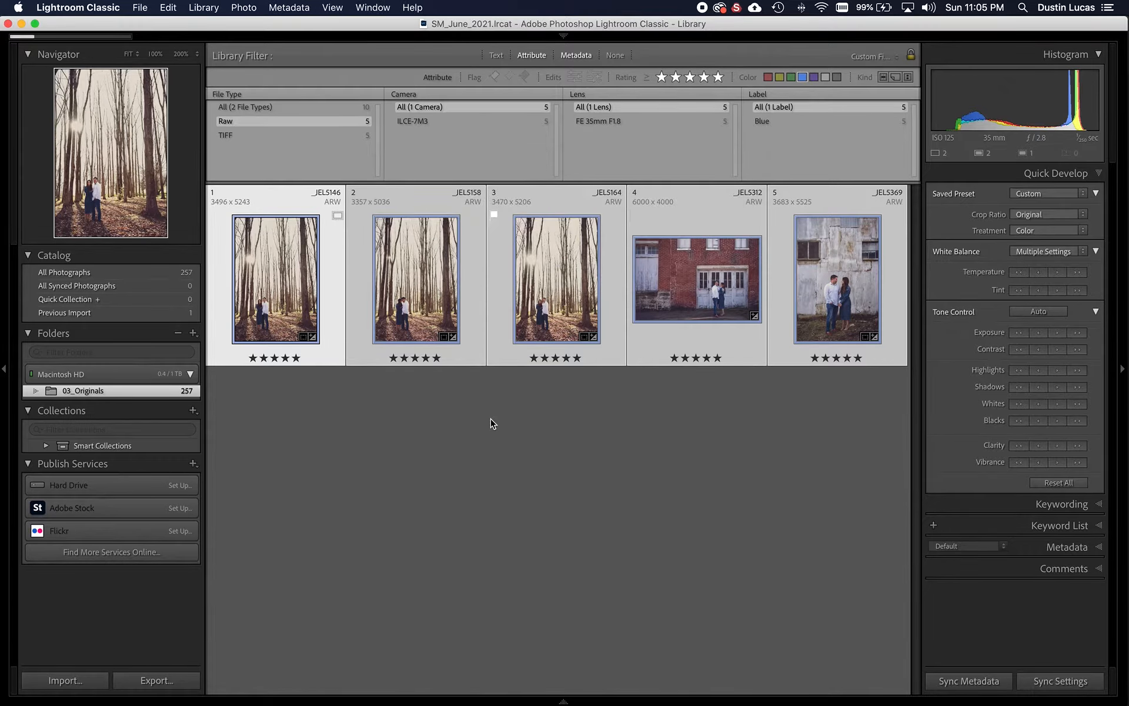
# - Try to reveal the original file of _JEL5146 in Finder
pyautogui.rightClick(288, 310)
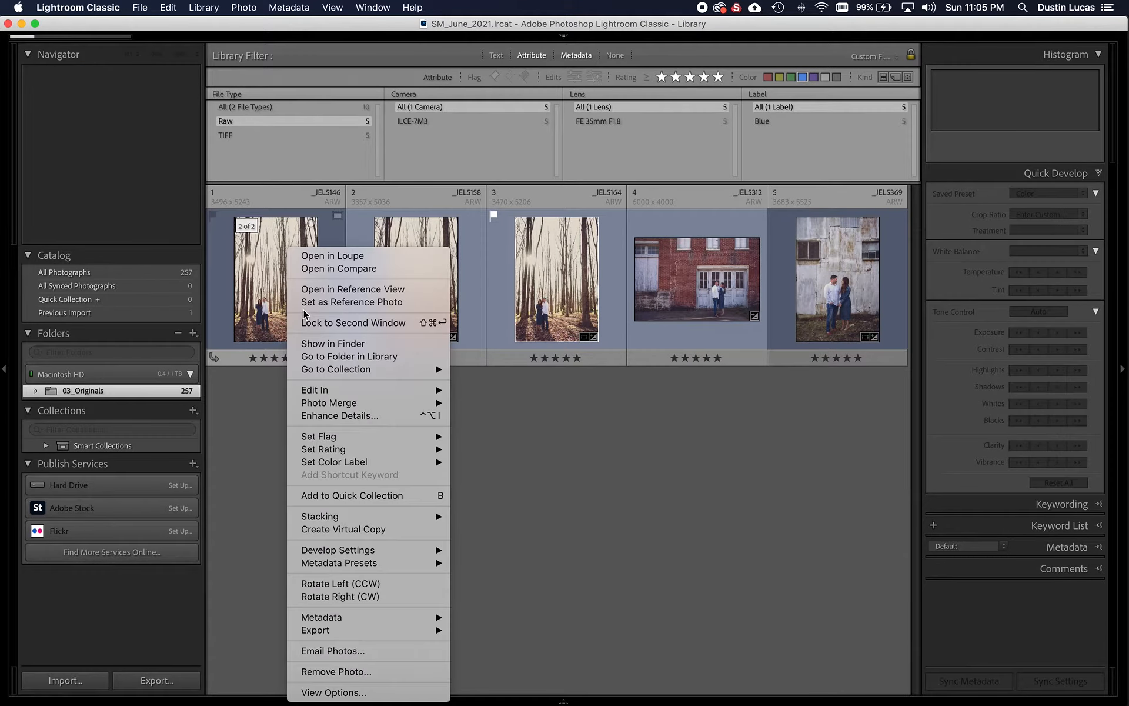
pyautogui.click(362, 349)
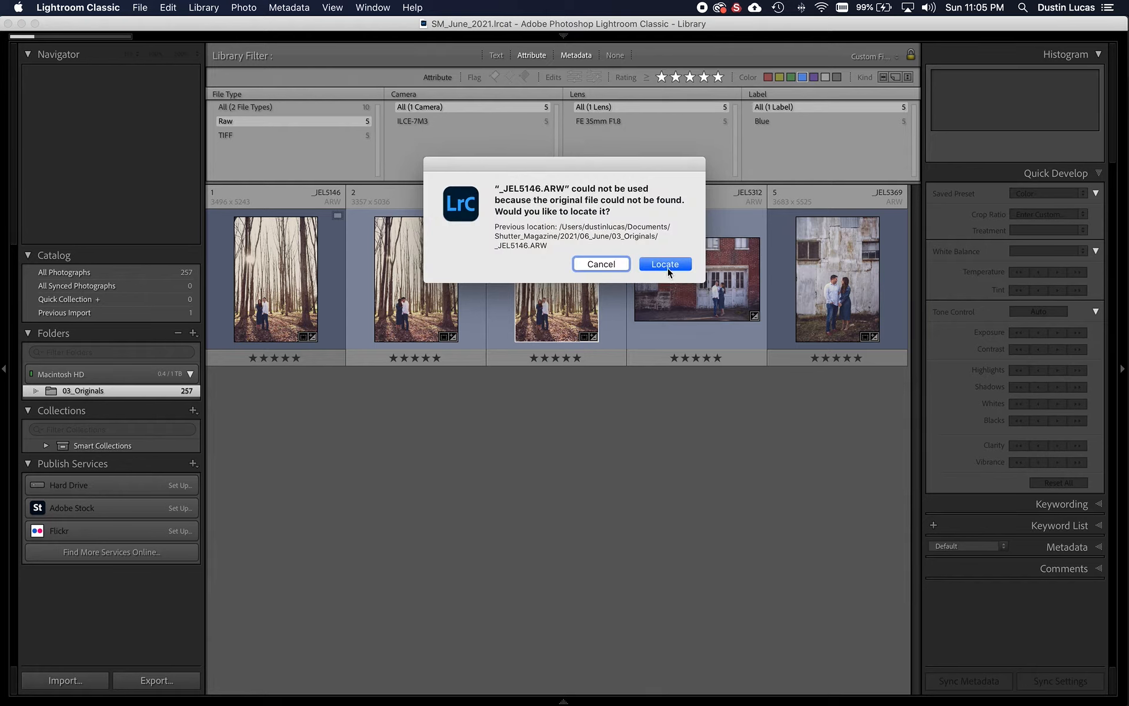
pyautogui.click(605, 265)
# - Reveal the original file of the _JEL5158 forest photo in Finder to check the export folder
pyautogui.click(418, 285)
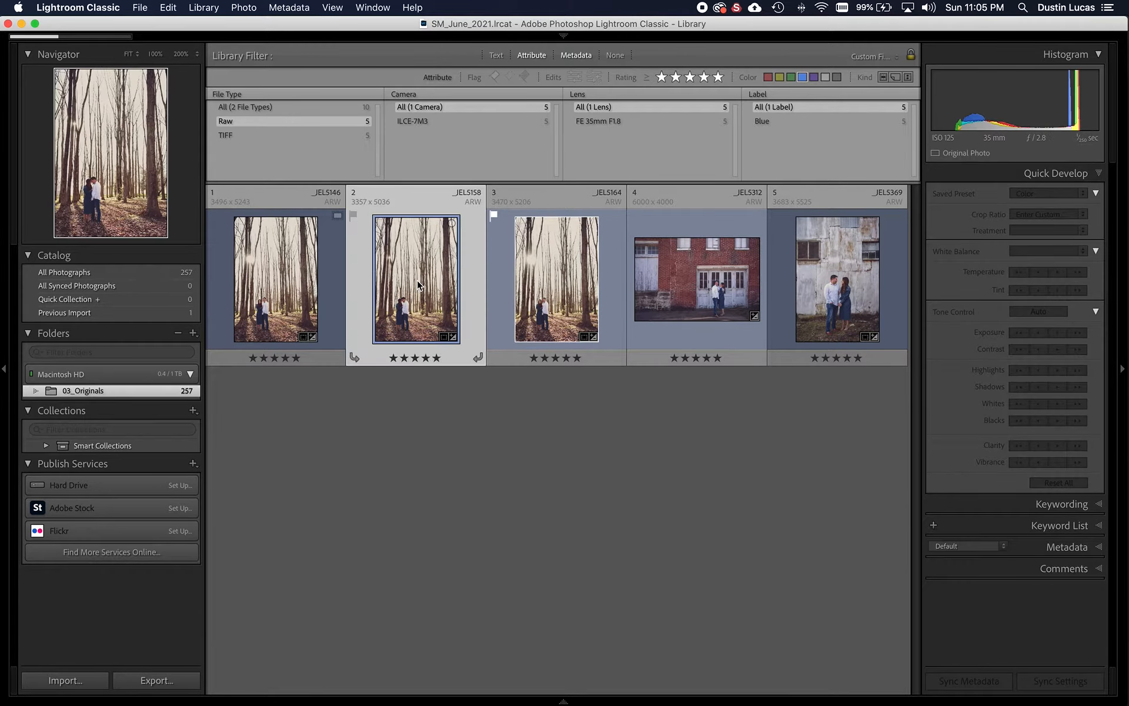
pyautogui.rightClick(419, 286)
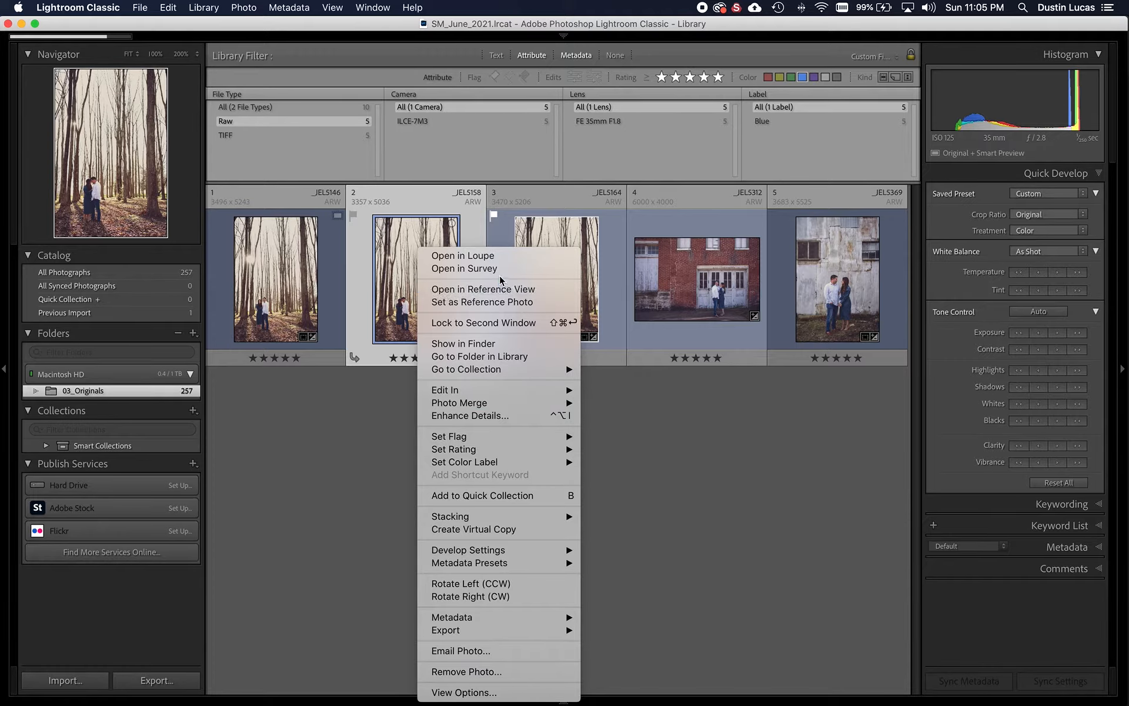
pyautogui.click(488, 356)
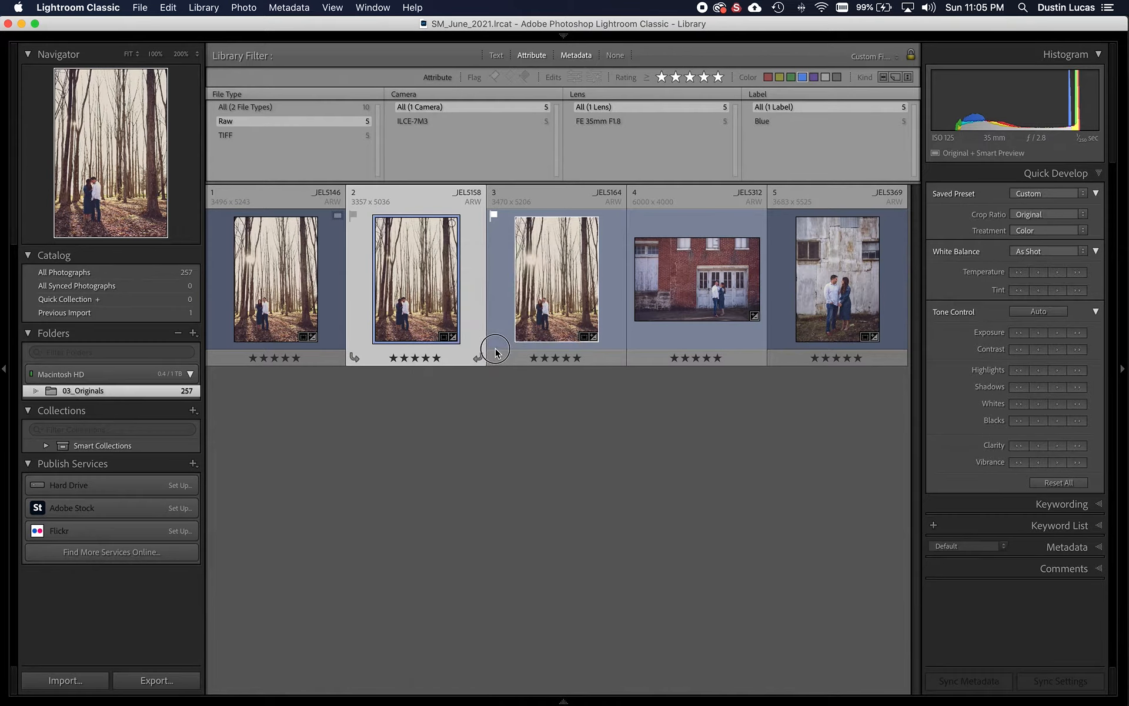
pyautogui.rightClick(432, 309)
pyautogui.click(463, 349)
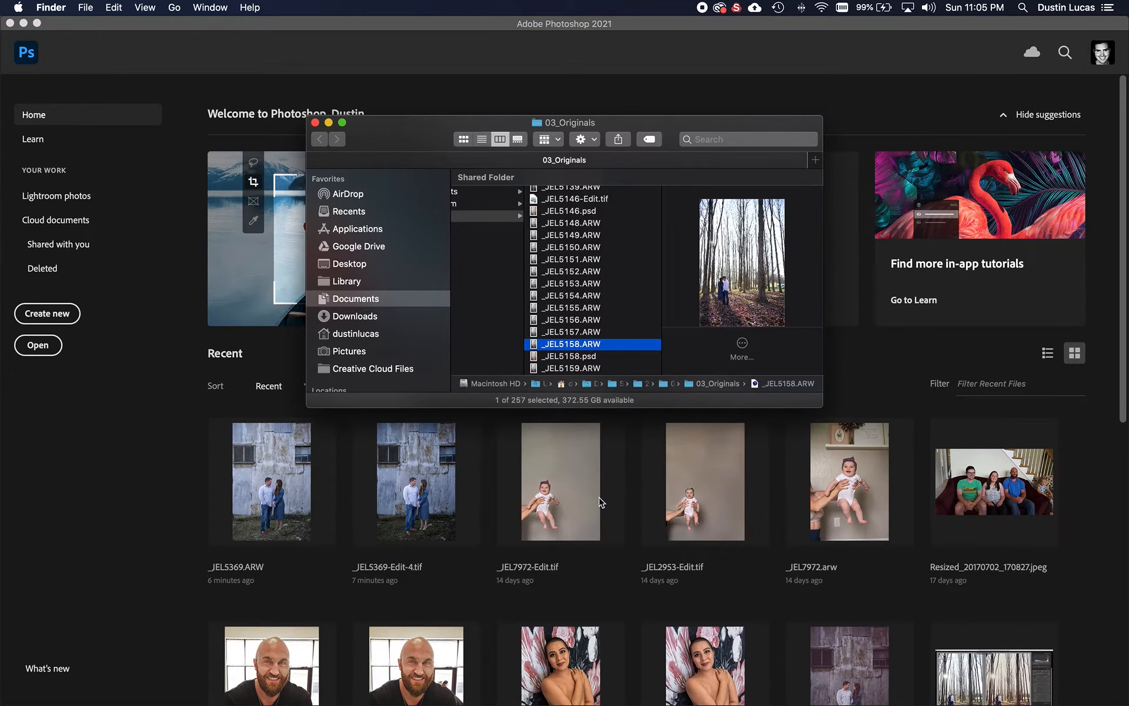
# - Switch back to Lightroom Classic and add the seven new PSD and TIFF files from the 03_Originals folder to the catalog
pyautogui.press('super+Tab')
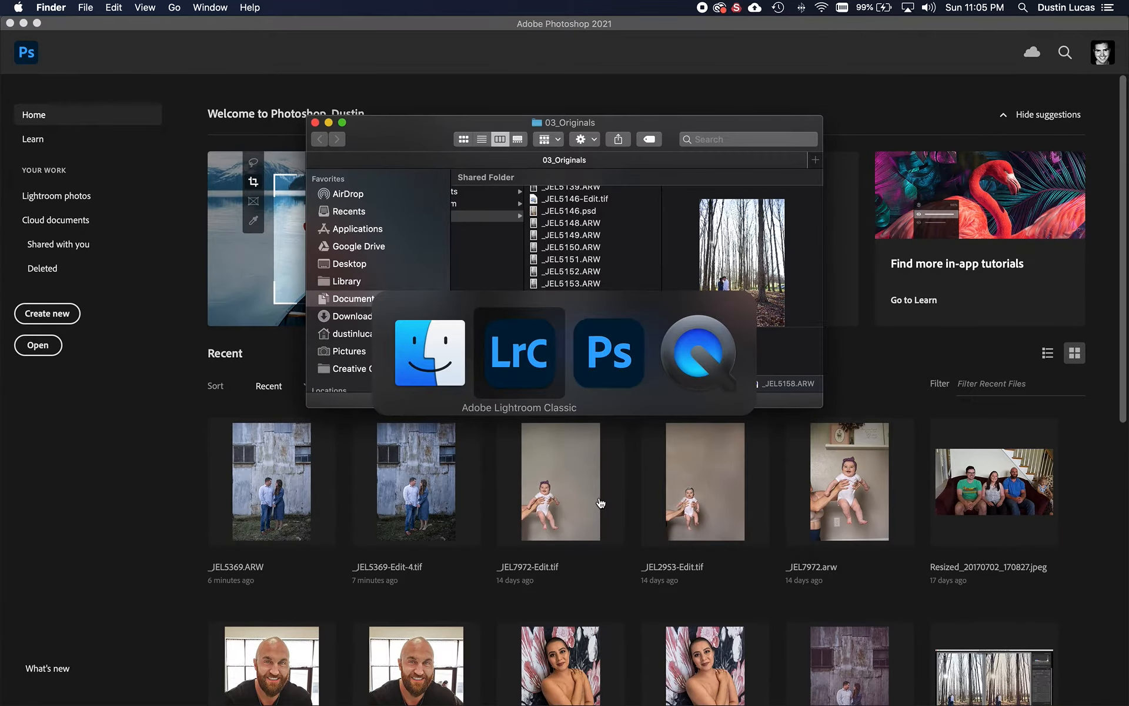
pyautogui.press('super+Tab')
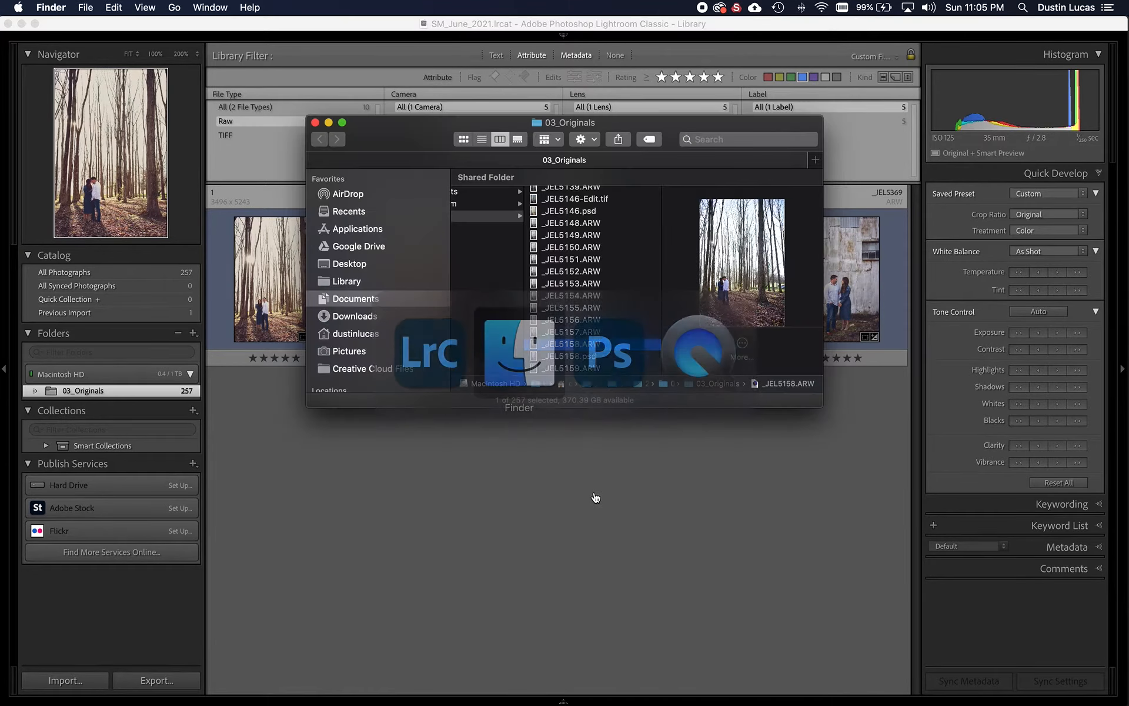
pyautogui.press('super+Tab')
pyautogui.press('super+shift+i')
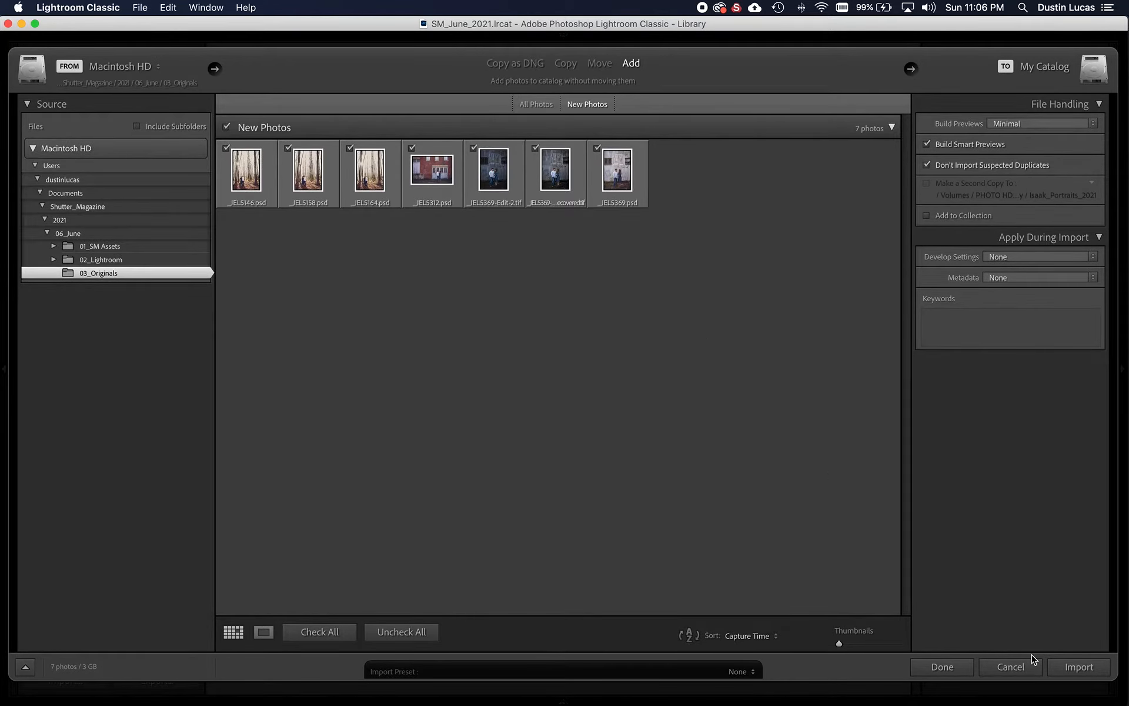
pyautogui.click(1079, 667)
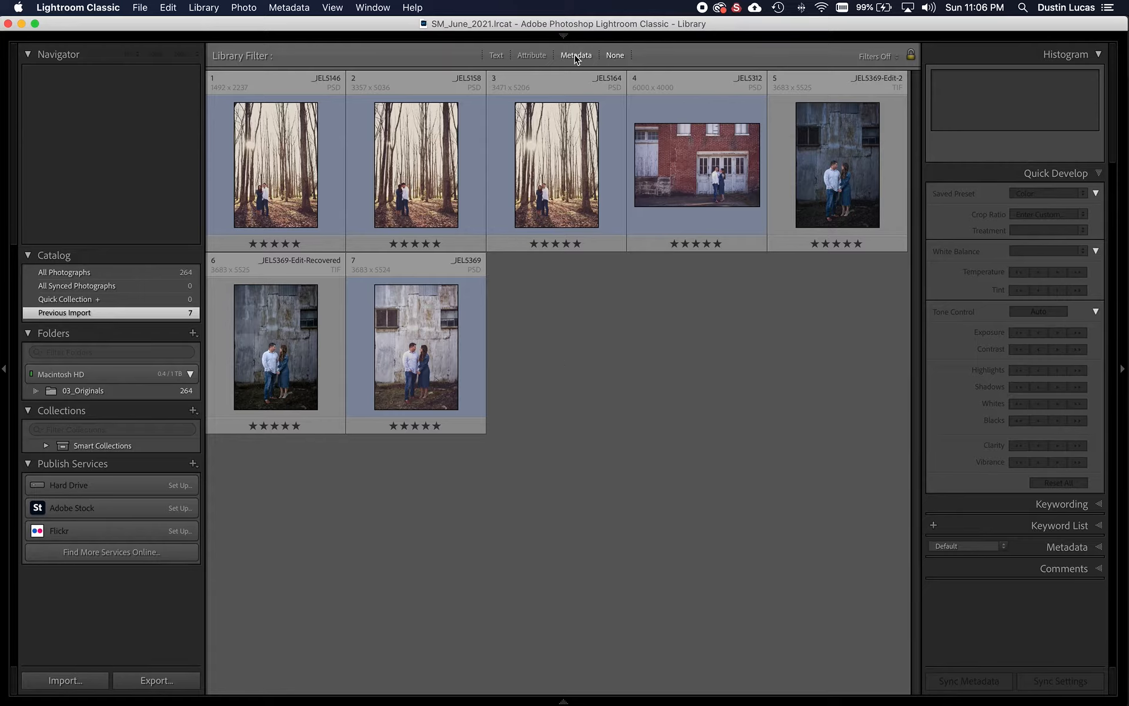
# - Show all photographs in the catalog and filter them to five-star photos with the blue color label
pyautogui.click(114, 274)
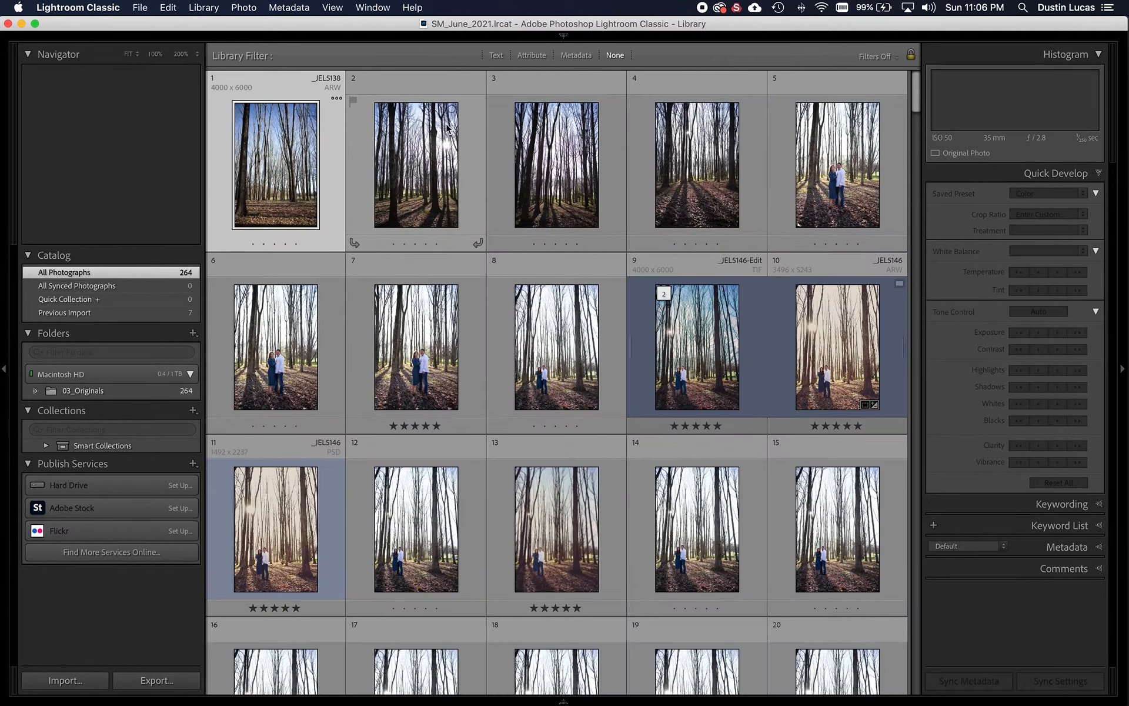
pyautogui.click(531, 55)
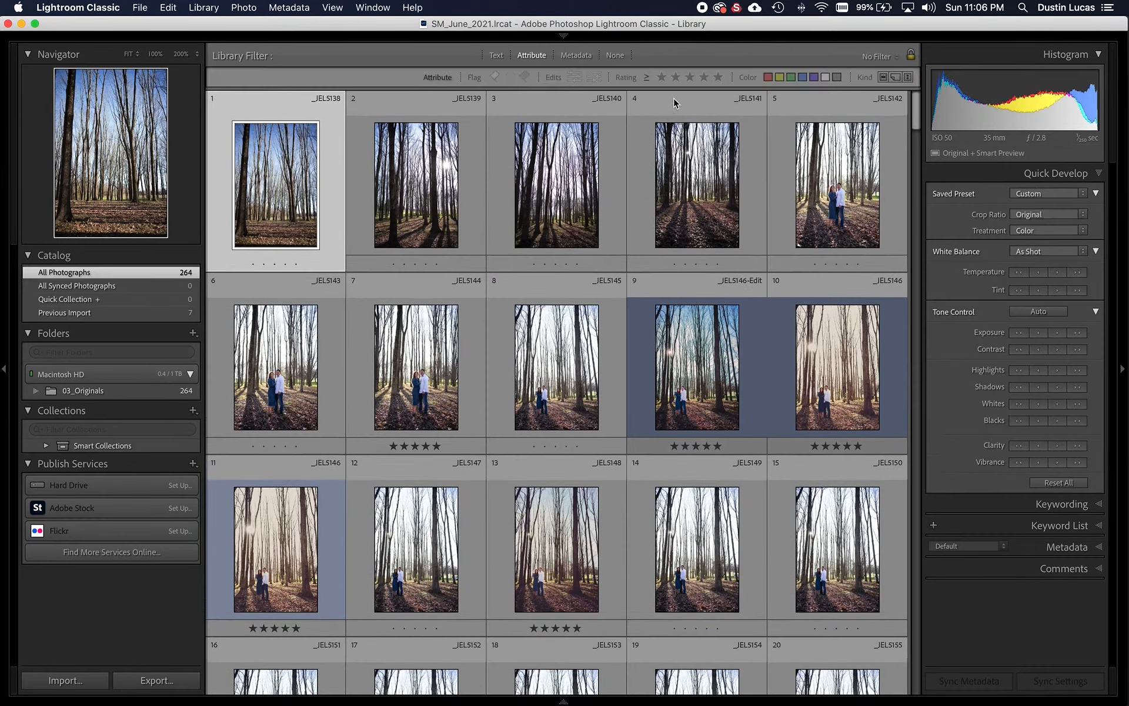
pyautogui.click(718, 77)
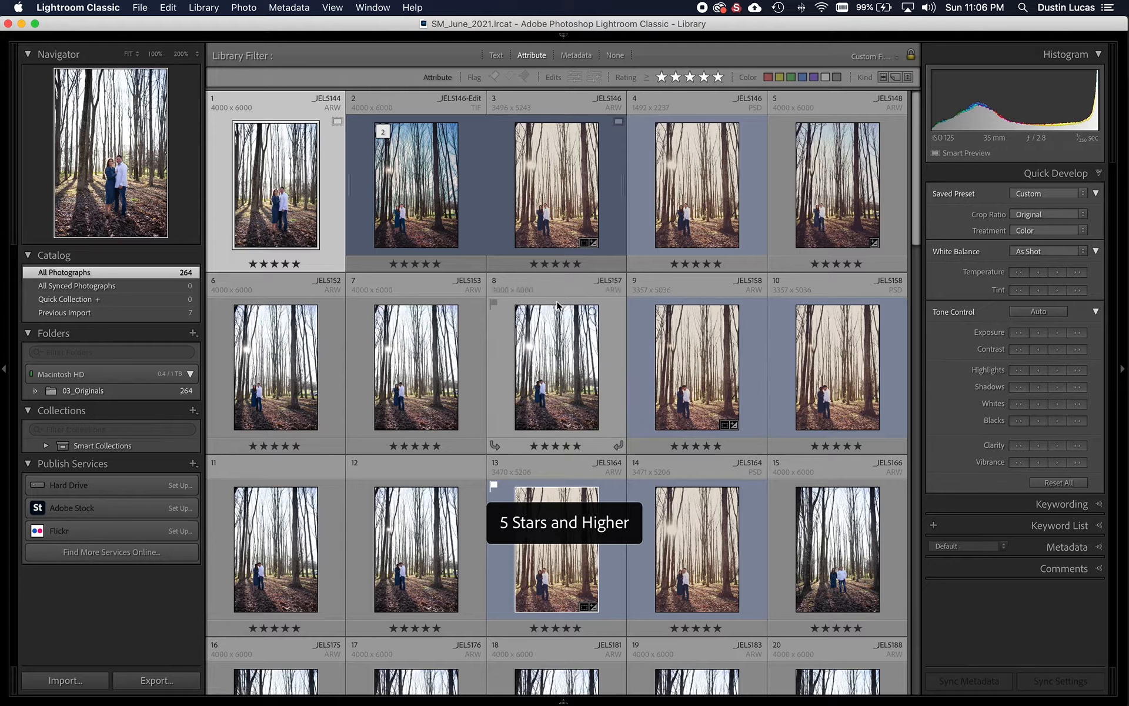
pyautogui.click(804, 78)
# - Add metadata filtering, change the Date column to File Type, and limit the results to Raw files
pyautogui.click(575, 57)
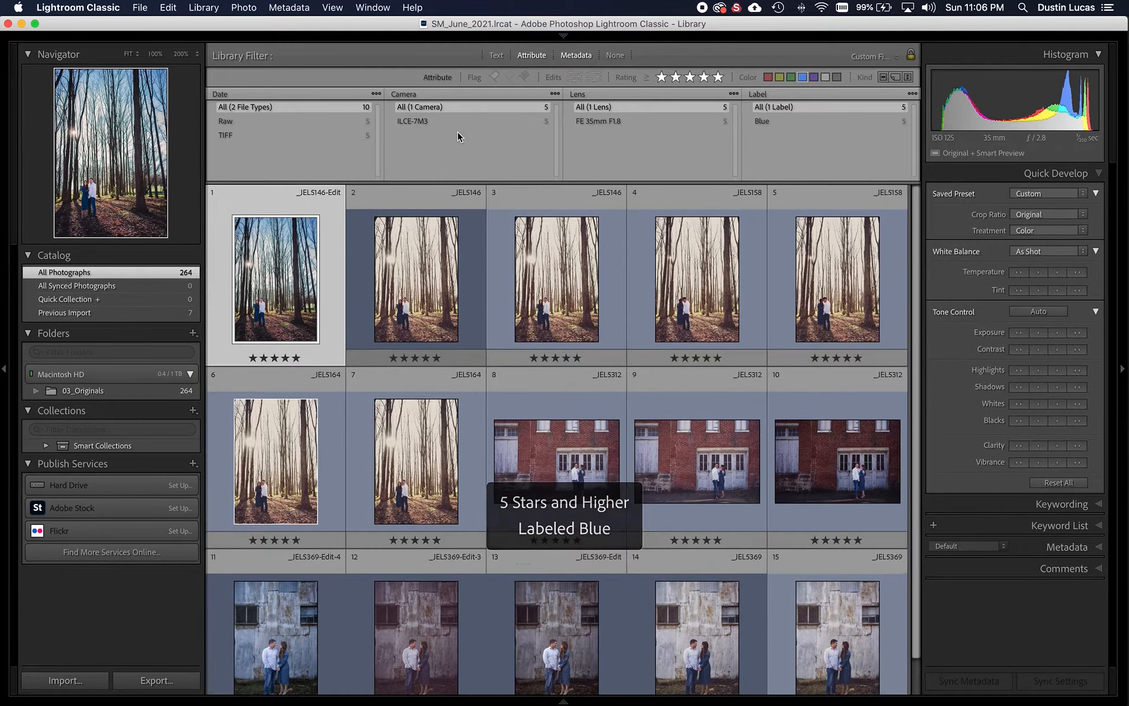
pyautogui.click(234, 94)
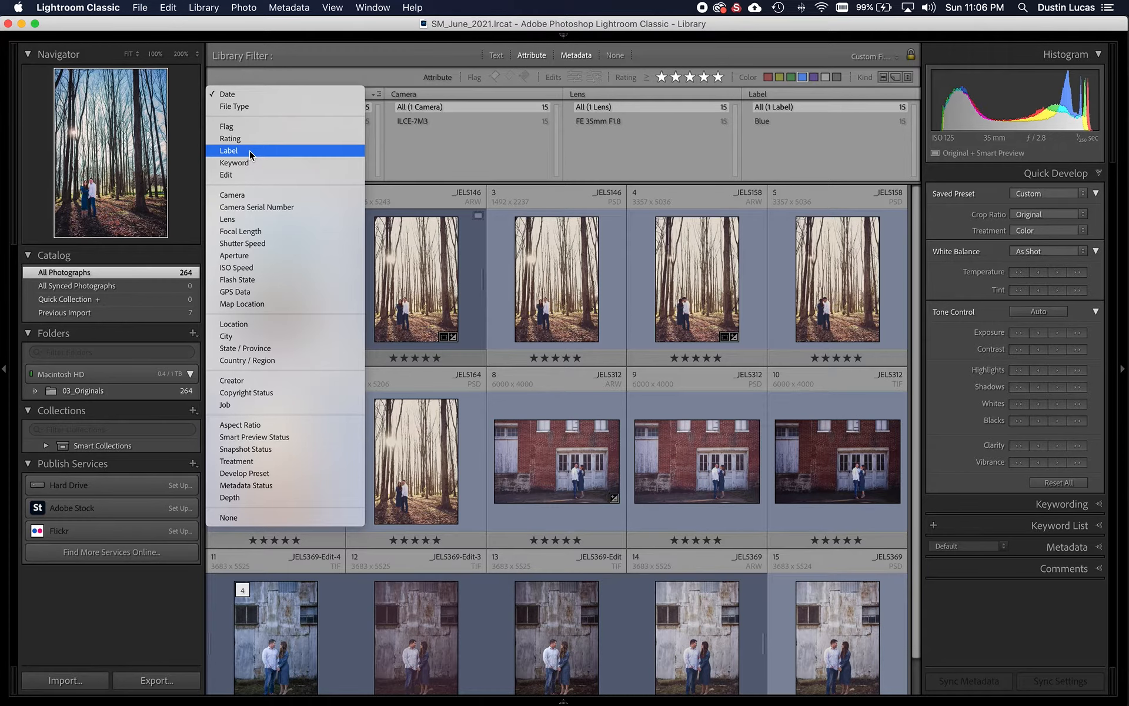
pyautogui.click(241, 106)
pyautogui.click(250, 135)
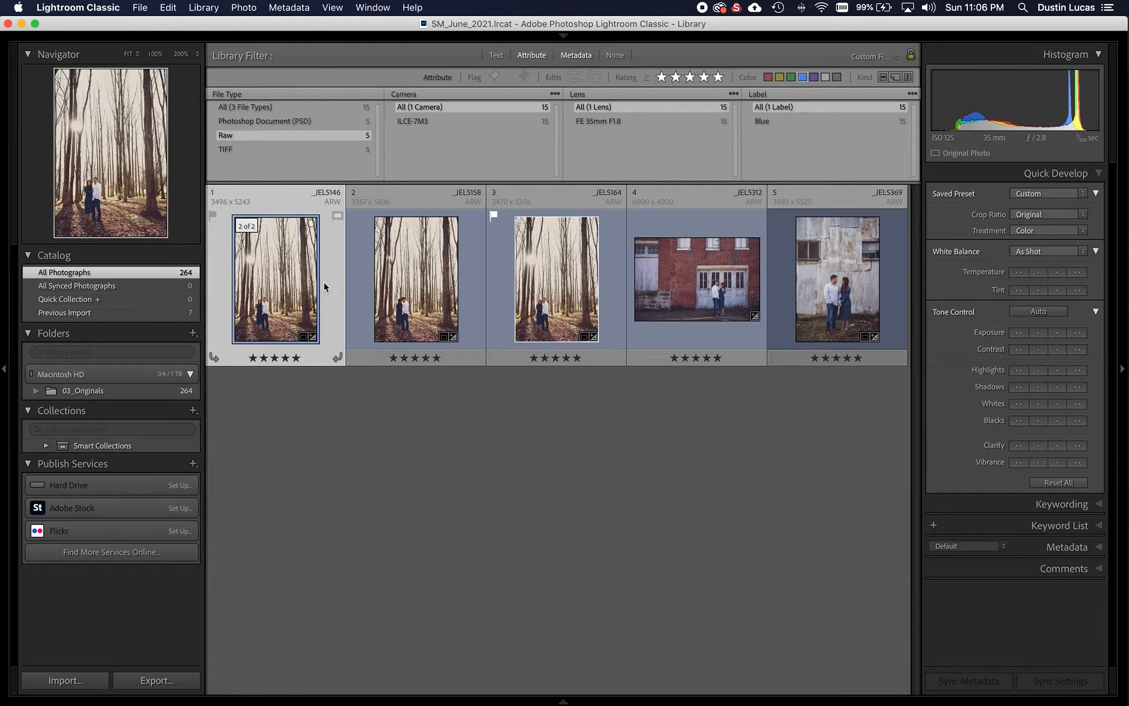
pyautogui.press('super+a')
pyautogui.rightClick(426, 235)
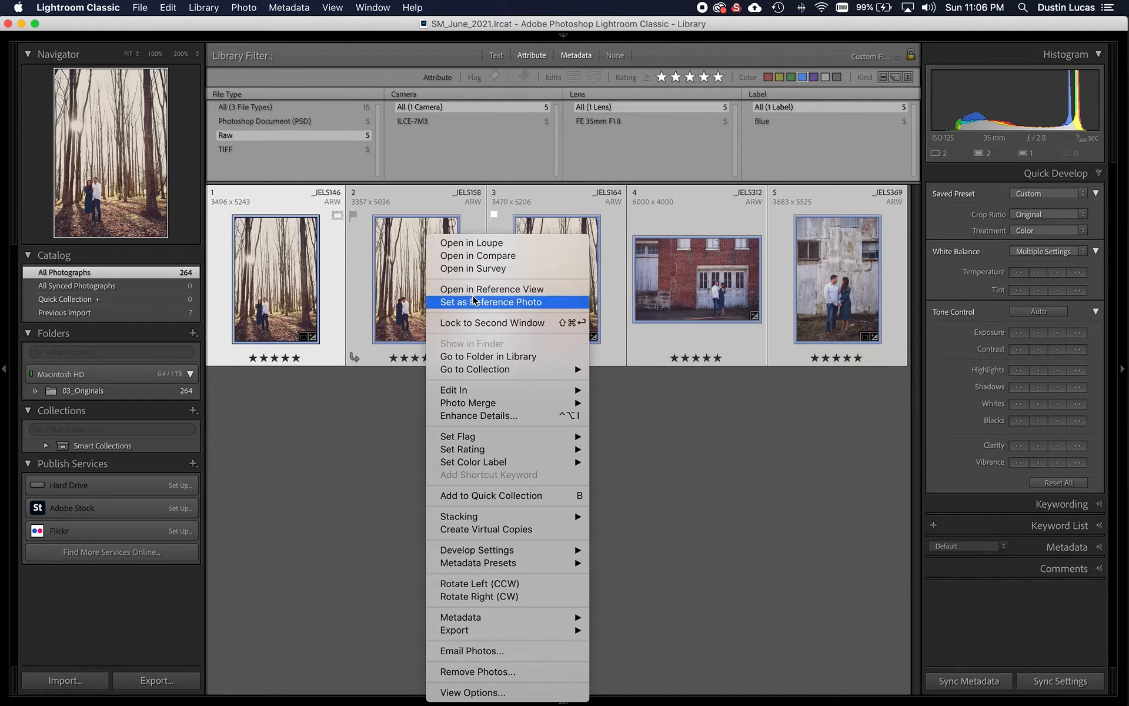
pyautogui.moveTo(505, 391)
pyautogui.click(335, 390)
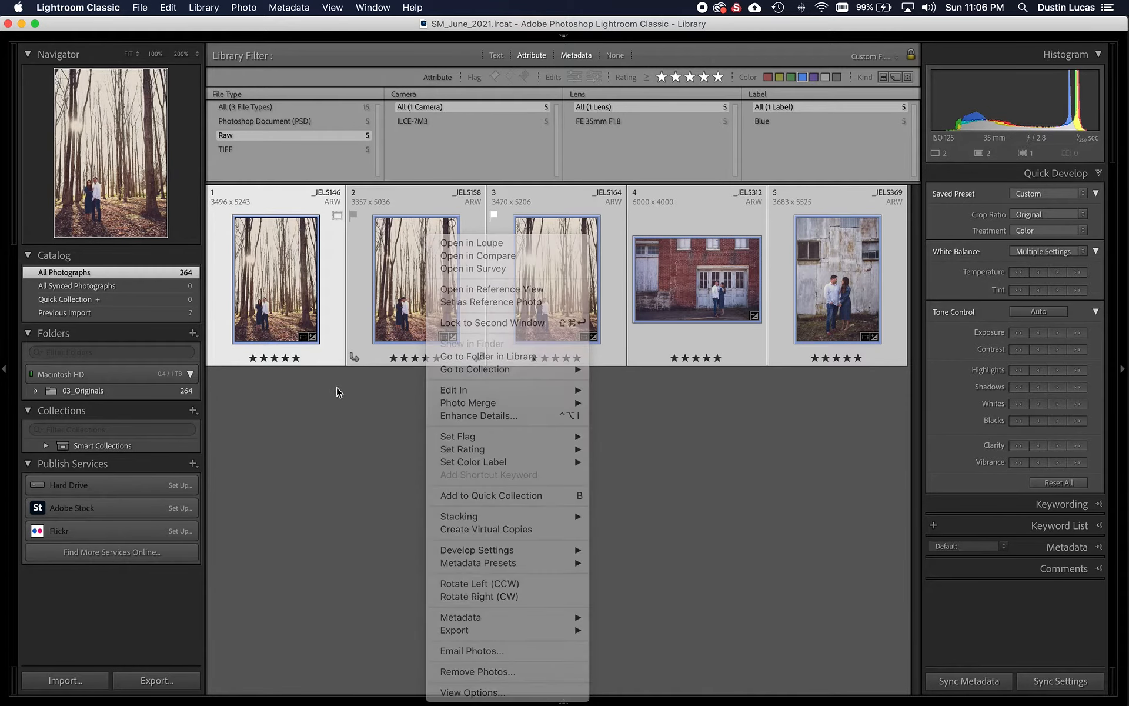
pyautogui.click(177, 7)
pyautogui.moveTo(192, 4)
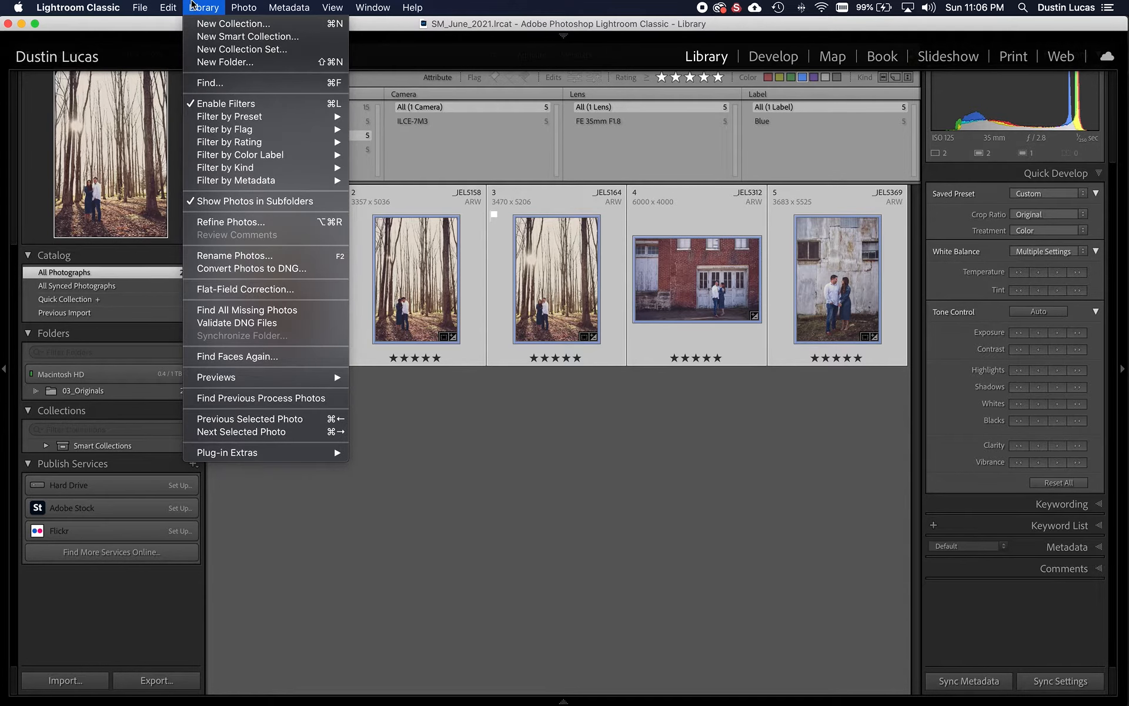
pyautogui.click(358, 237)
pyautogui.click(510, 498)
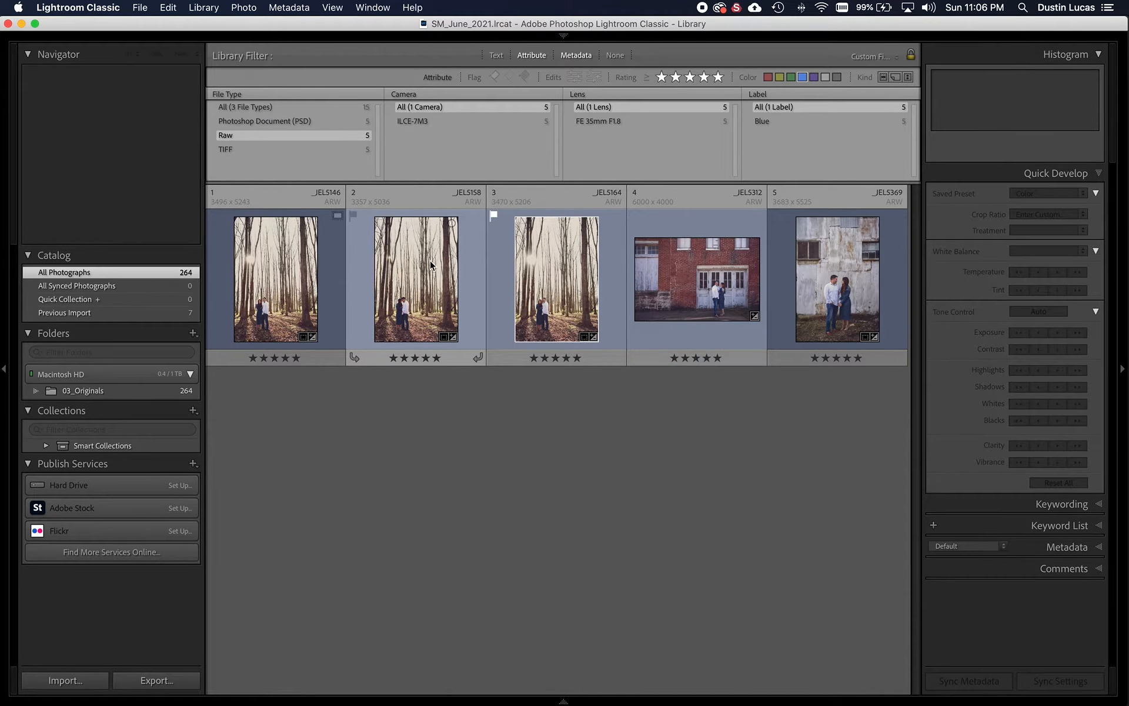
# - Open the four raw photos _JEL5158, _JEL5164, _JEL5312 and _JEL5369 for editing in Photoshop and switch to Photoshop
pyautogui.click(811, 292)
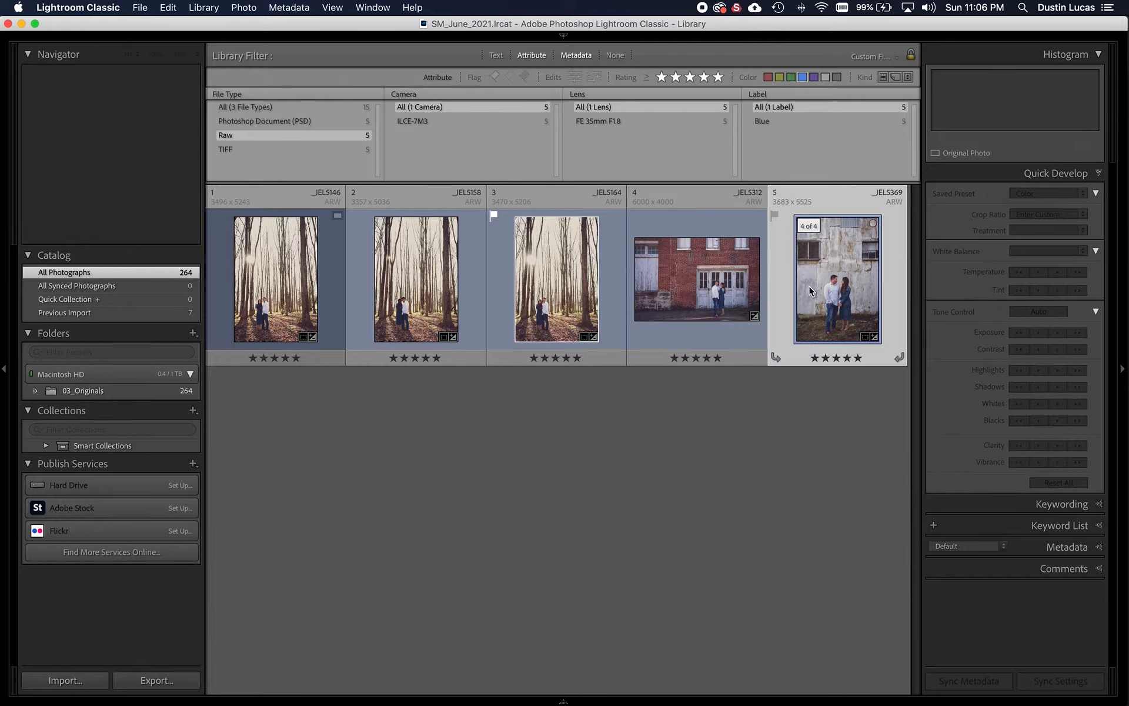
pyautogui.click(694, 290)
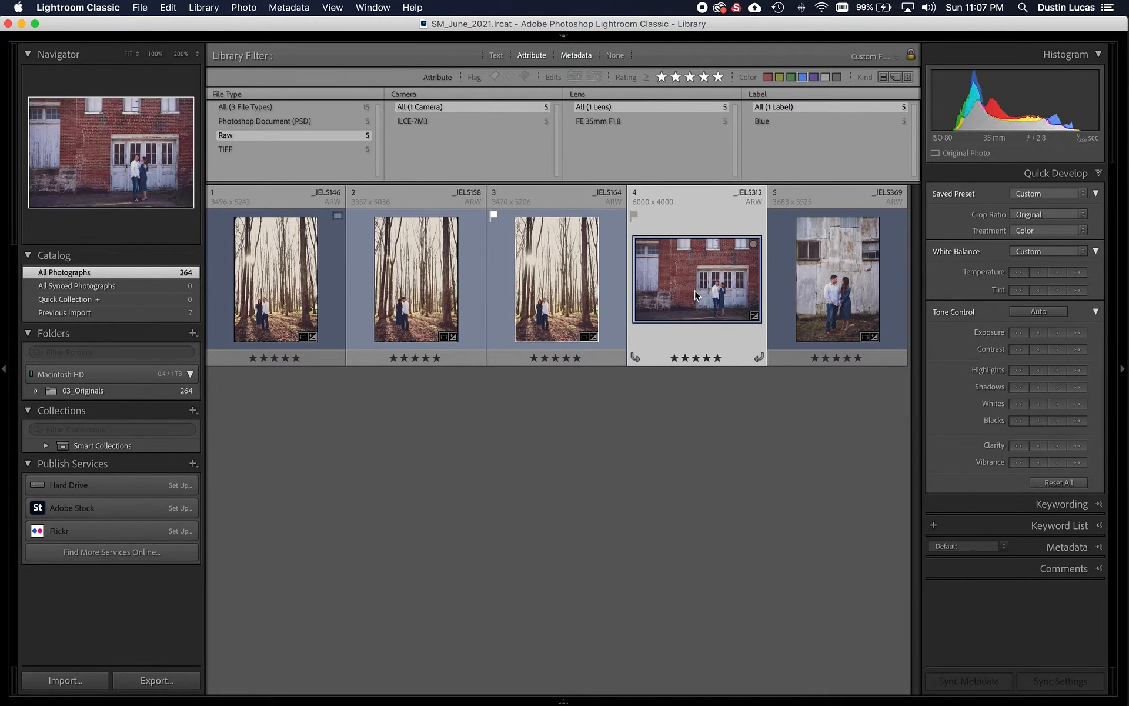
pyautogui.press('Left')
pyautogui.press('Left')
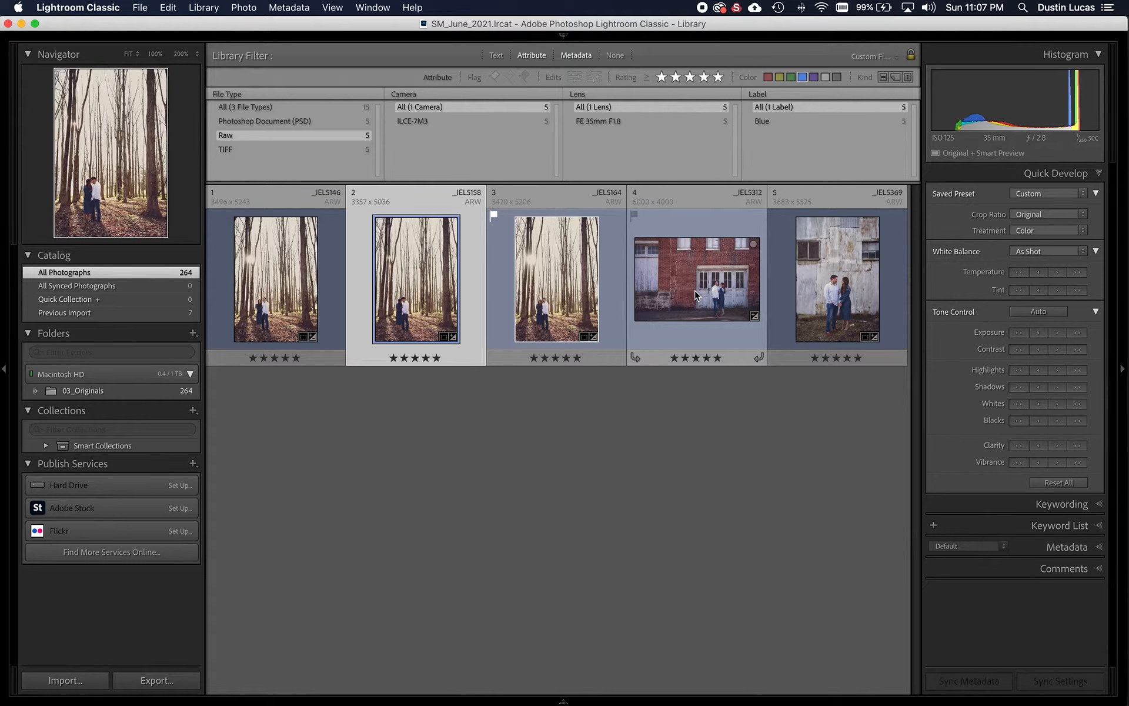
pyautogui.press('Left')
pyautogui.press('Right')
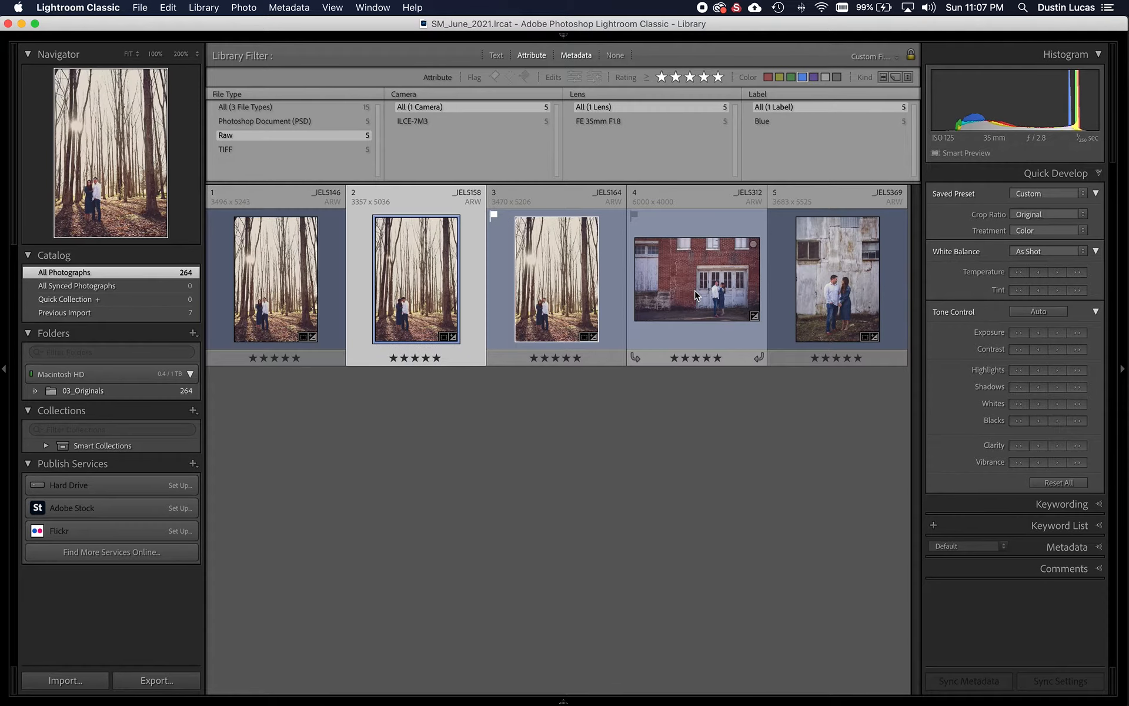
pyautogui.keyDown('shift'); pyautogui.click(829, 300); pyautogui.keyUp('shift')
pyautogui.rightClick(587, 235)
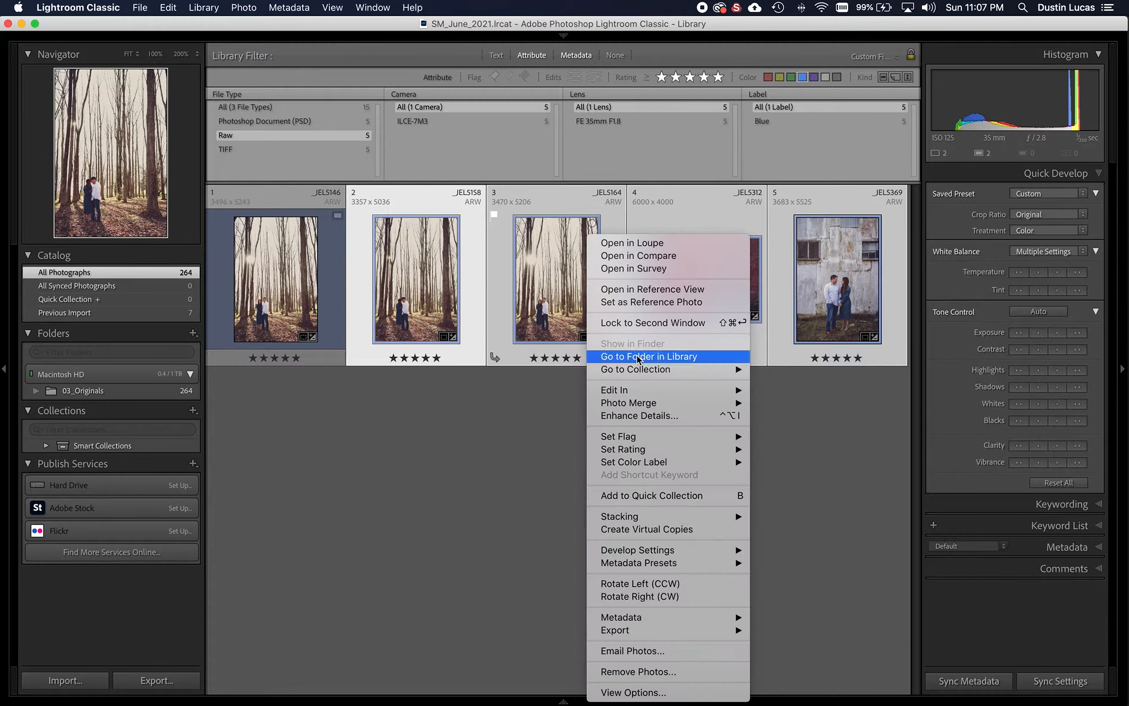
pyautogui.moveTo(643, 391)
pyautogui.click(832, 390)
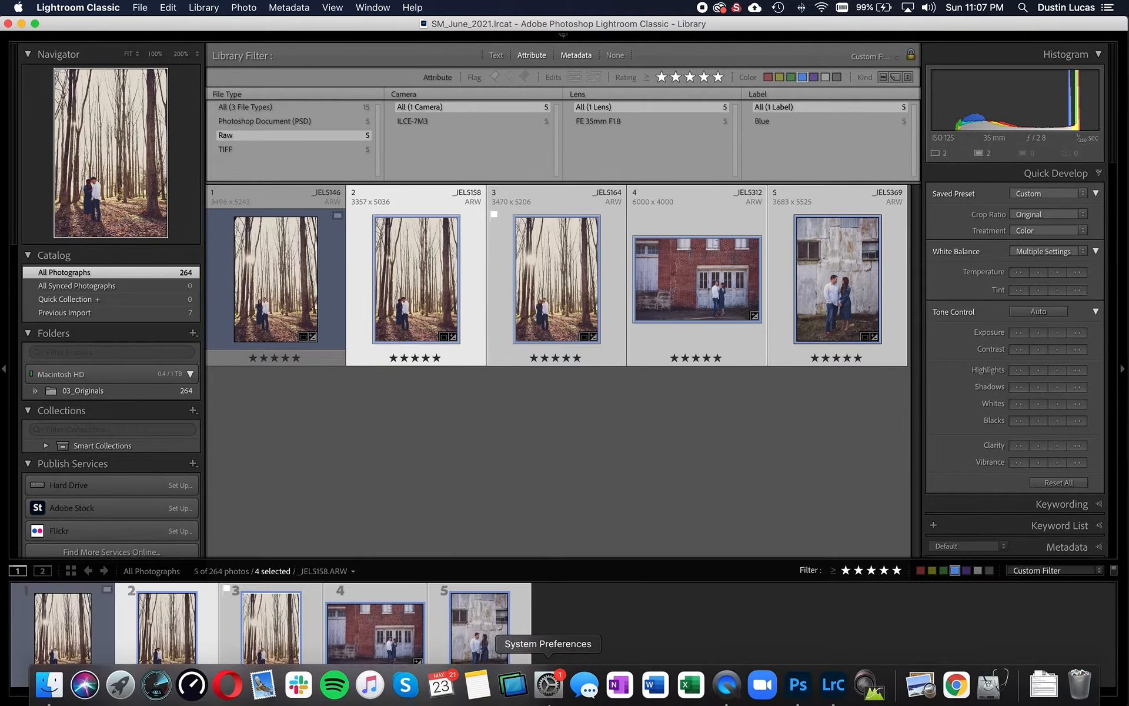
pyautogui.click(795, 685)
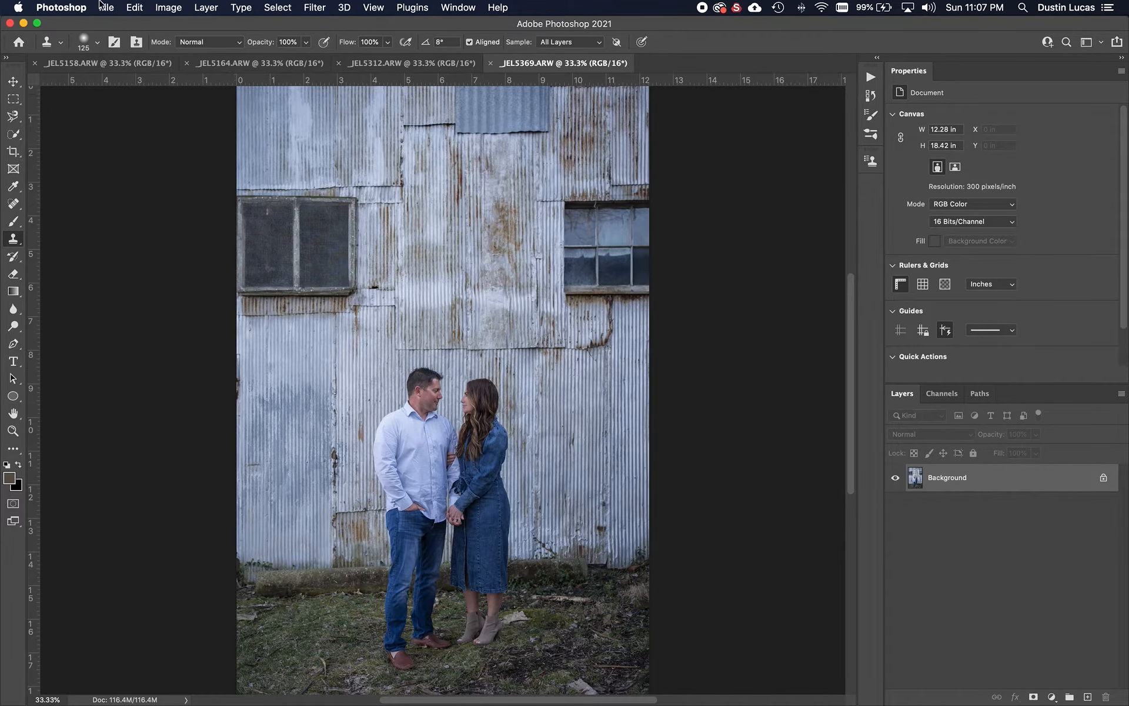
# - Batch-run the darken background action from the Workflow set on the opened files, with the destination set to None
pyautogui.click(135, 6)
pyautogui.moveTo(117, 5)
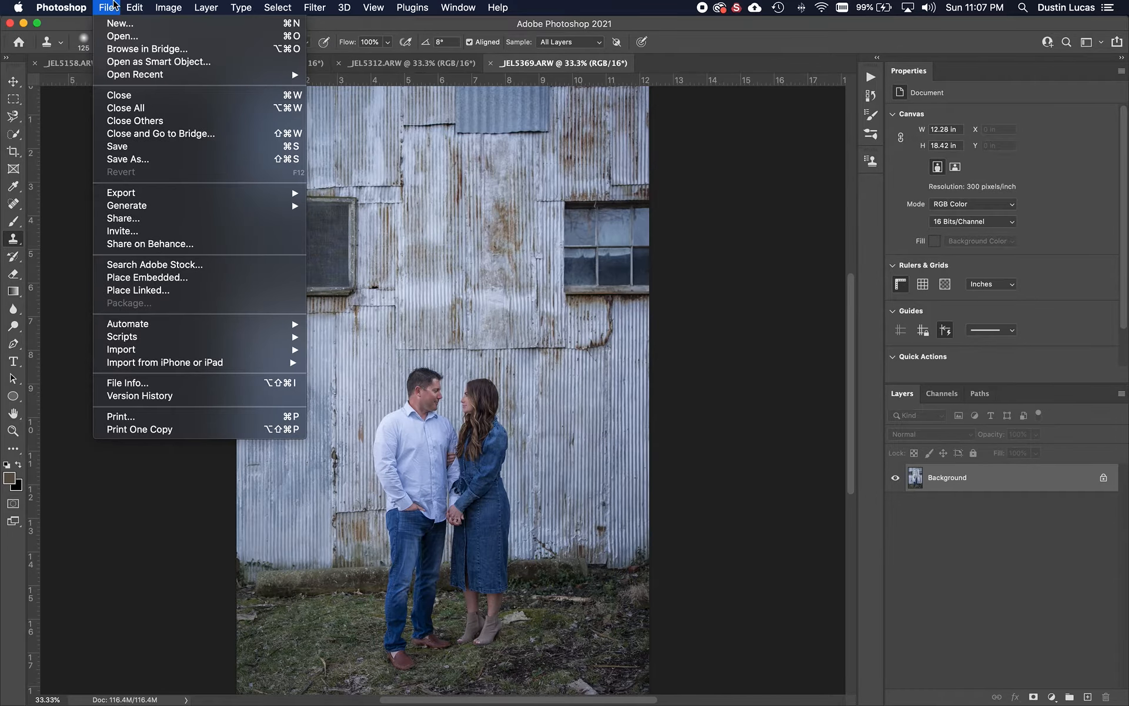
pyautogui.moveTo(145, 336)
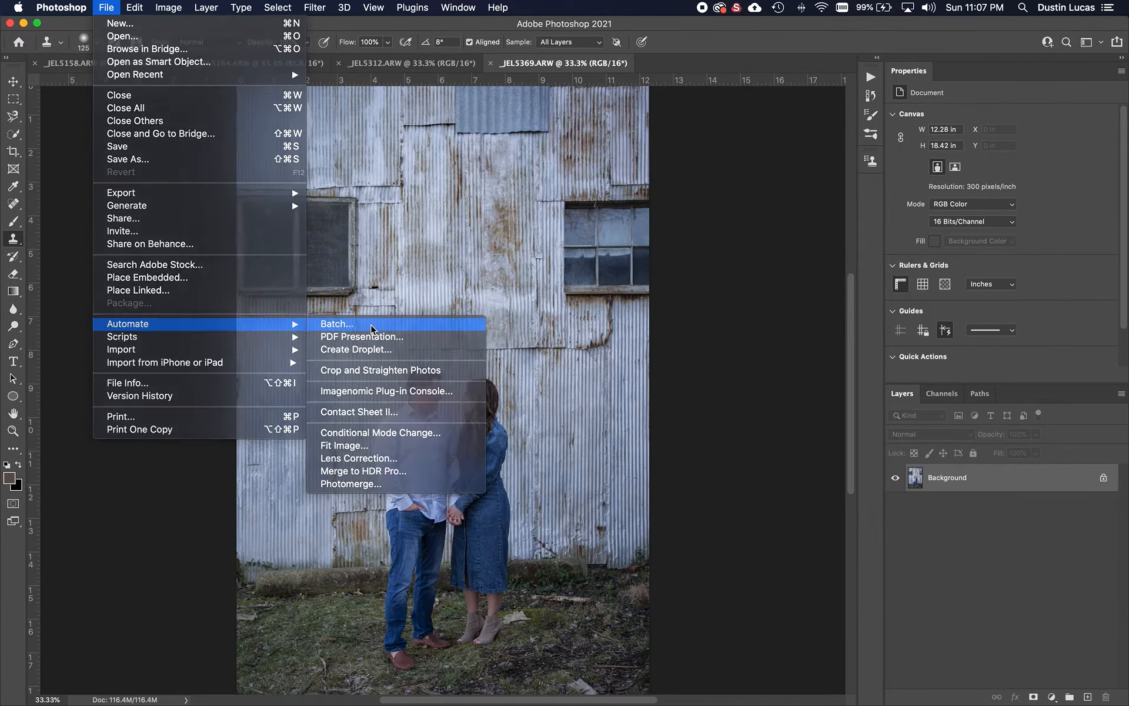
pyautogui.click(372, 325)
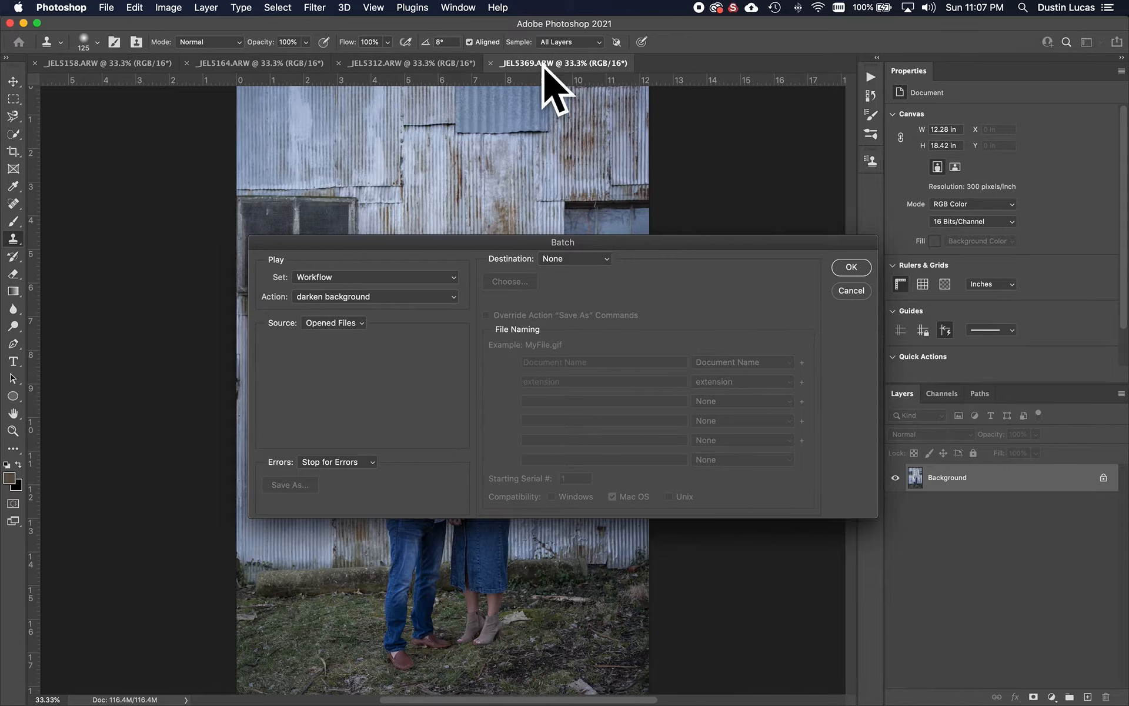
pyautogui.click(585, 259)
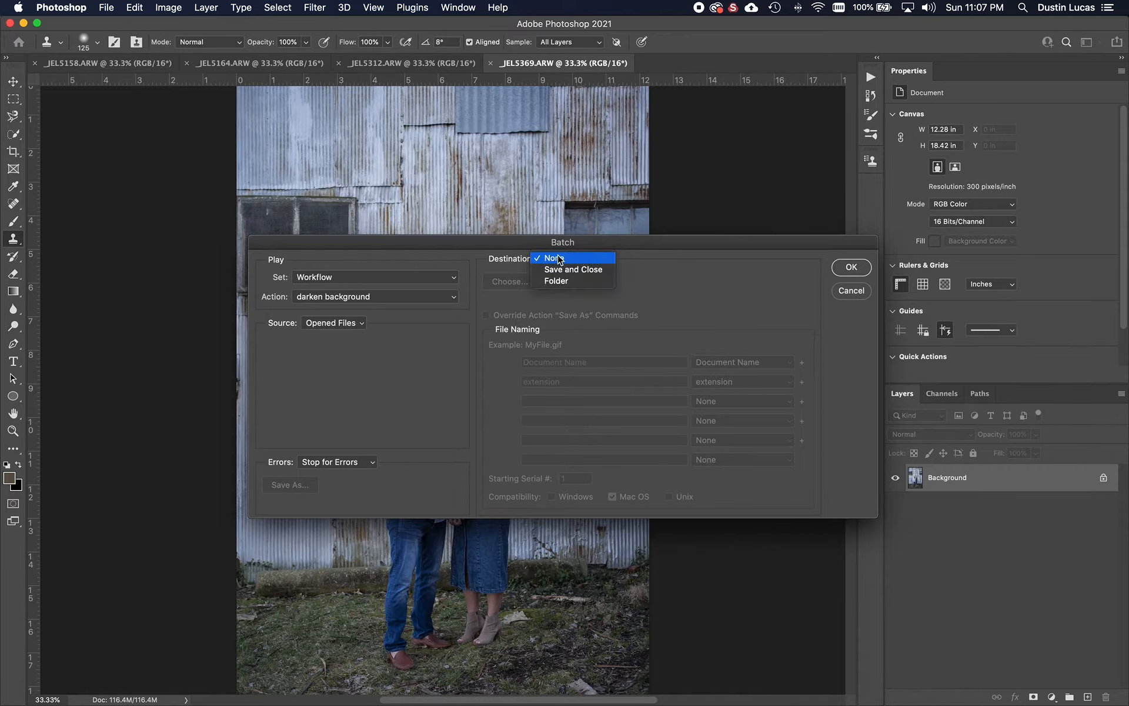
pyautogui.click(585, 259)
pyautogui.click(331, 324)
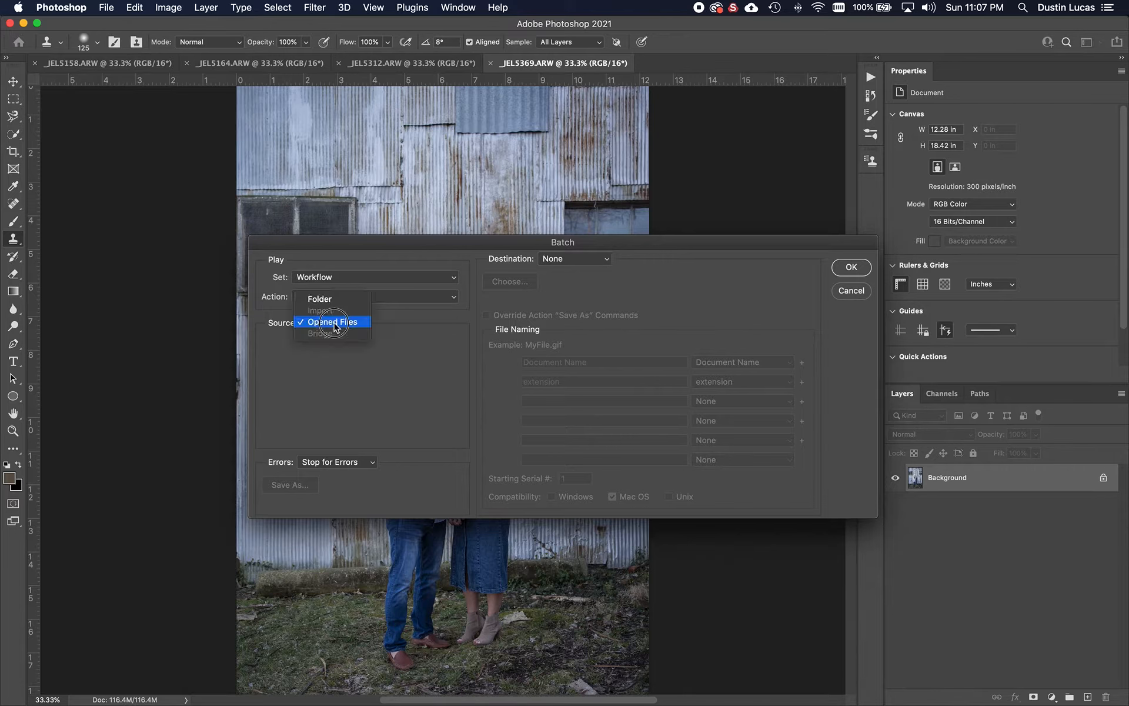
pyautogui.click(331, 323)
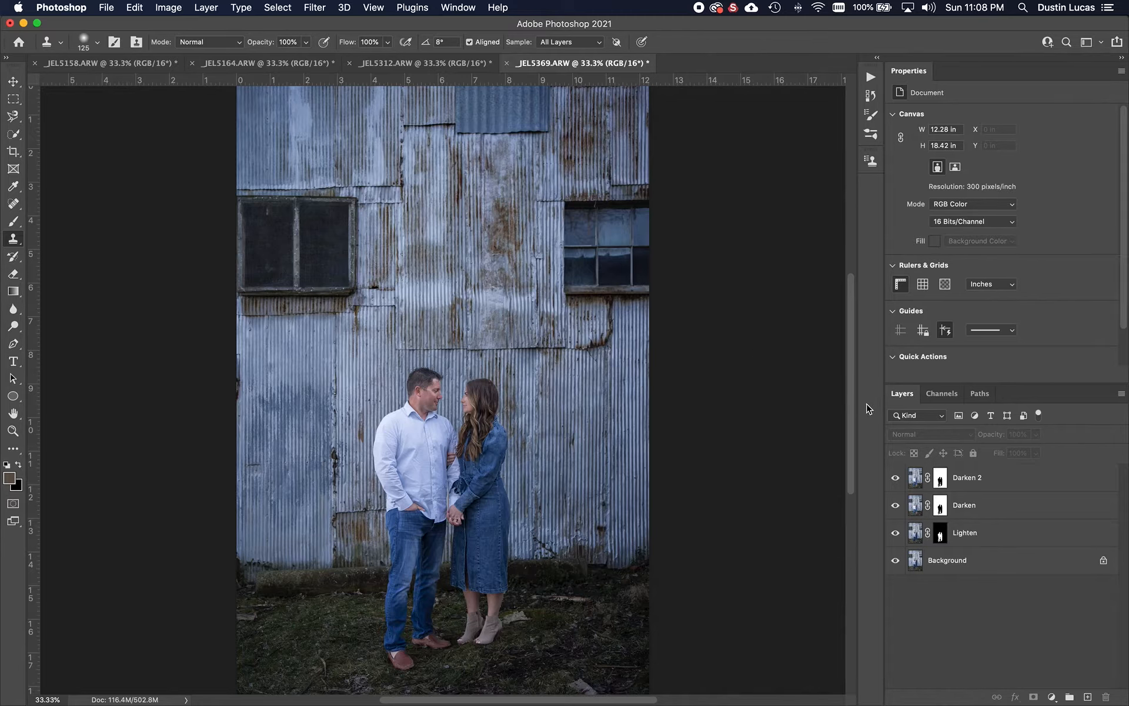
# - Examine the darken background action and the other actions available in the Workflow set
pyautogui.click(870, 78)
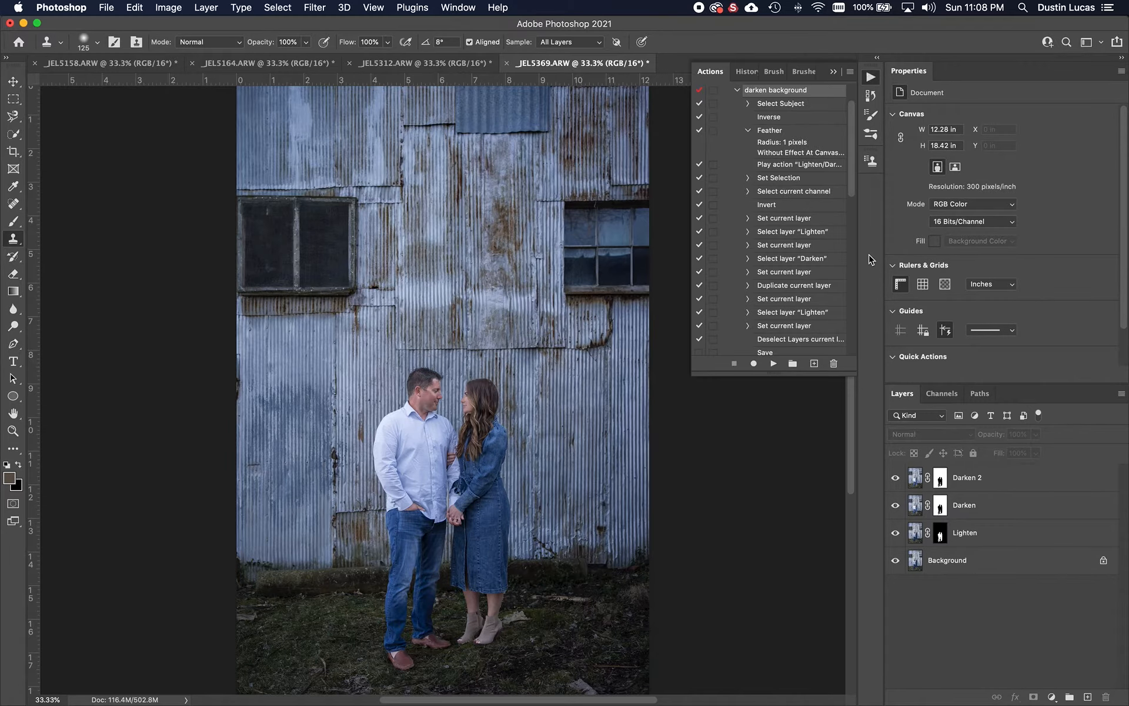
pyautogui.click(738, 91)
pyautogui.scroll(3, 759, 132)
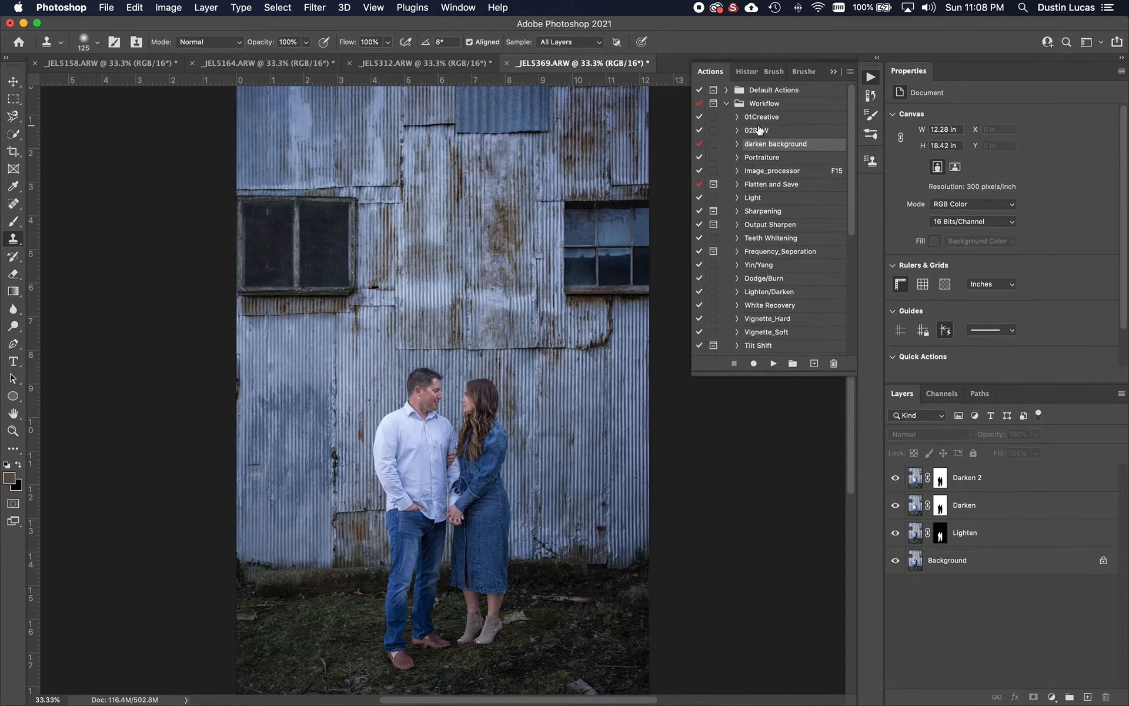
pyautogui.click(727, 103)
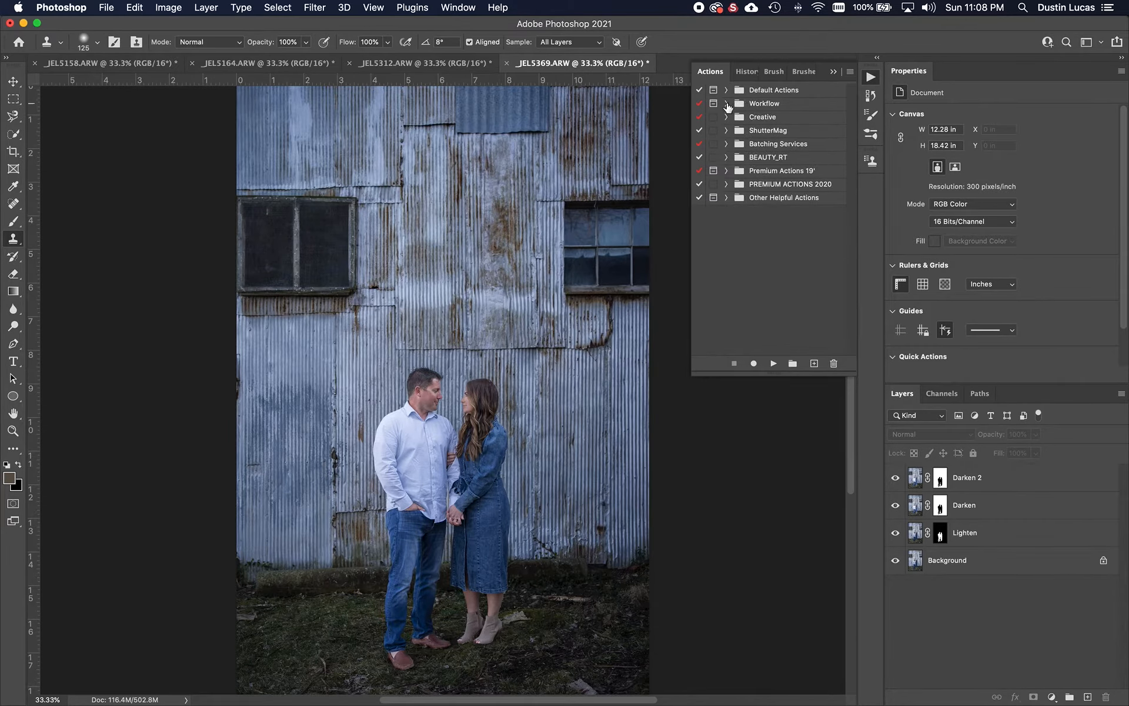
pyautogui.click(727, 103)
pyautogui.scroll(-5, 799, 264)
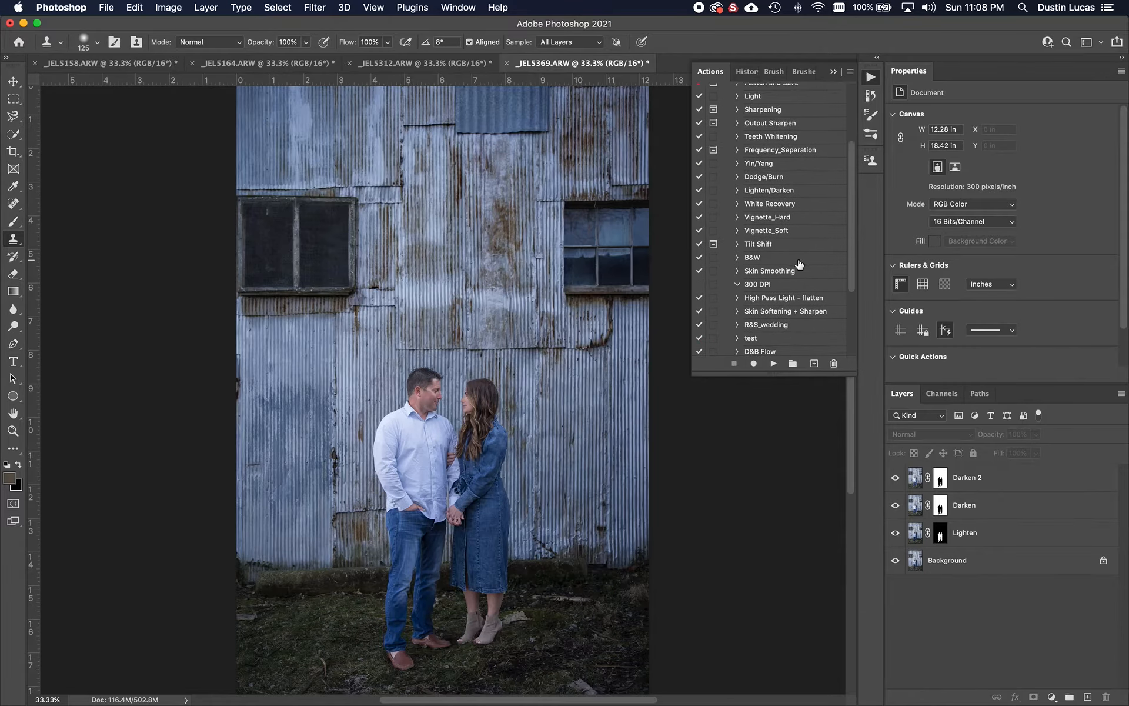
pyautogui.scroll(5, 800, 264)
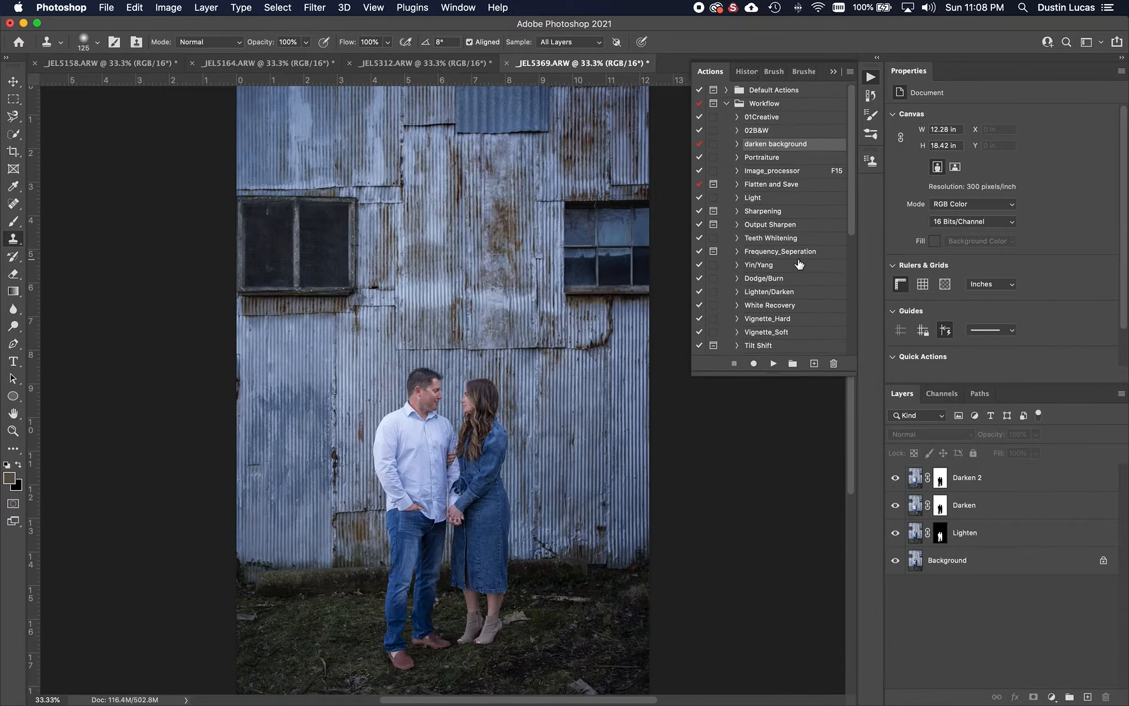
pyautogui.click(725, 104)
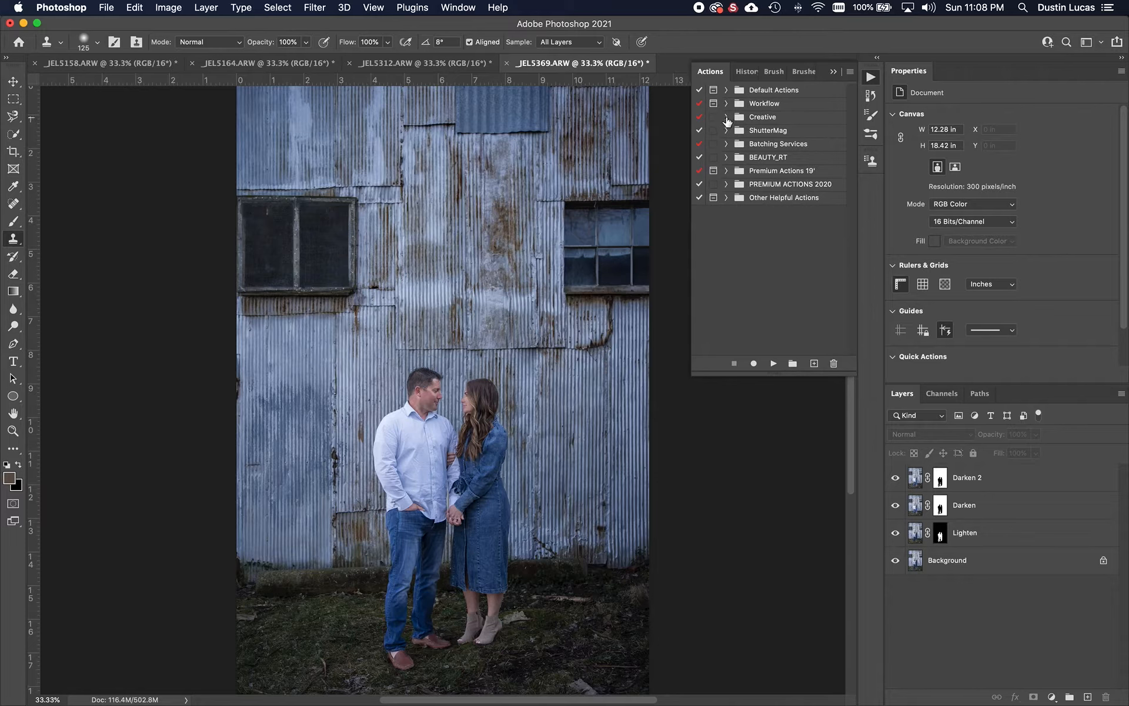
# - Play the Warm action from the Creative set on _JEL5369 and delete the resulting group's layer mask
pyautogui.click(726, 117)
pyautogui.click(772, 132)
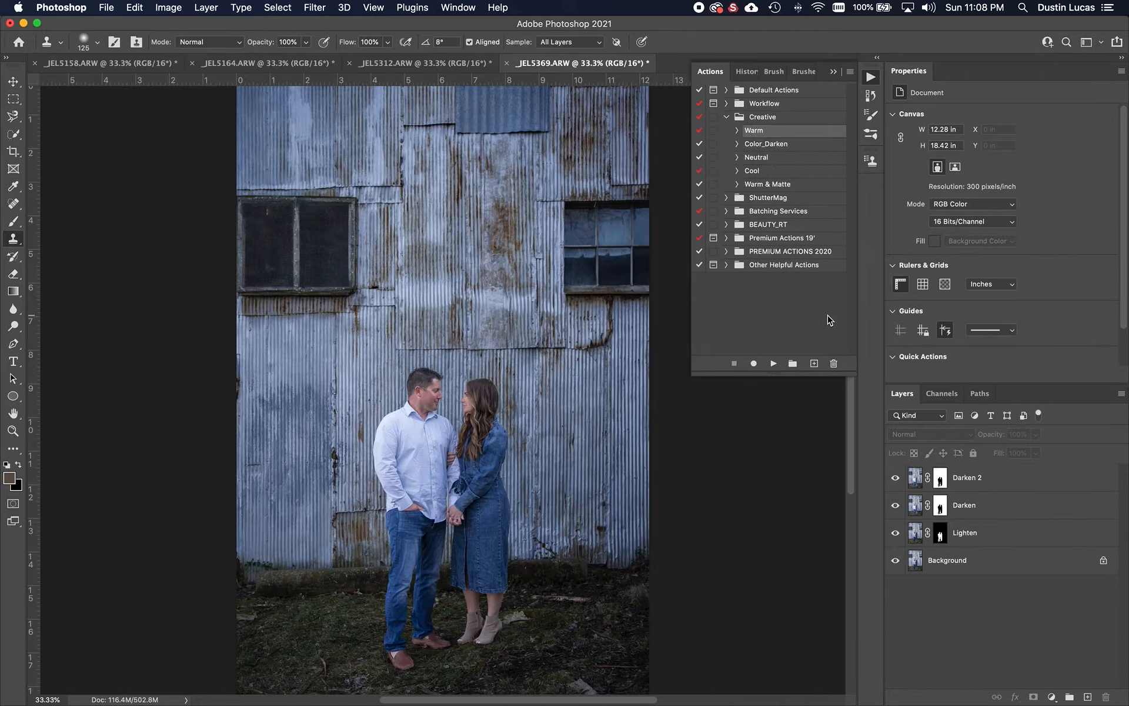
pyautogui.click(773, 364)
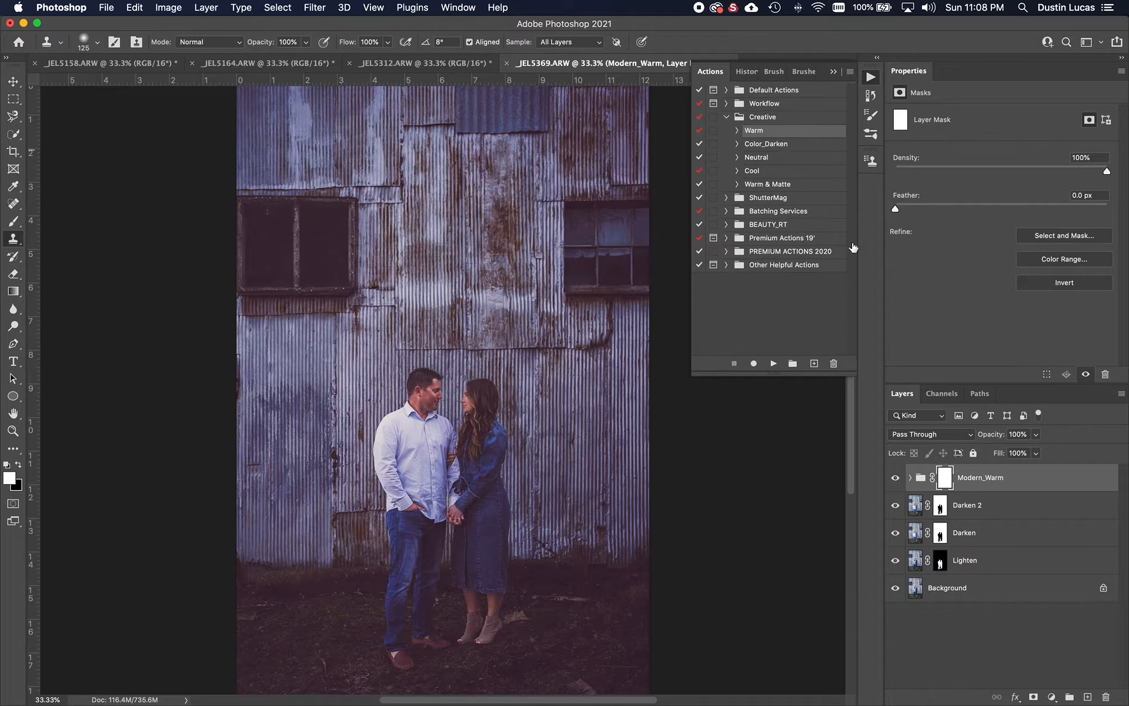
pyautogui.press('Delete')
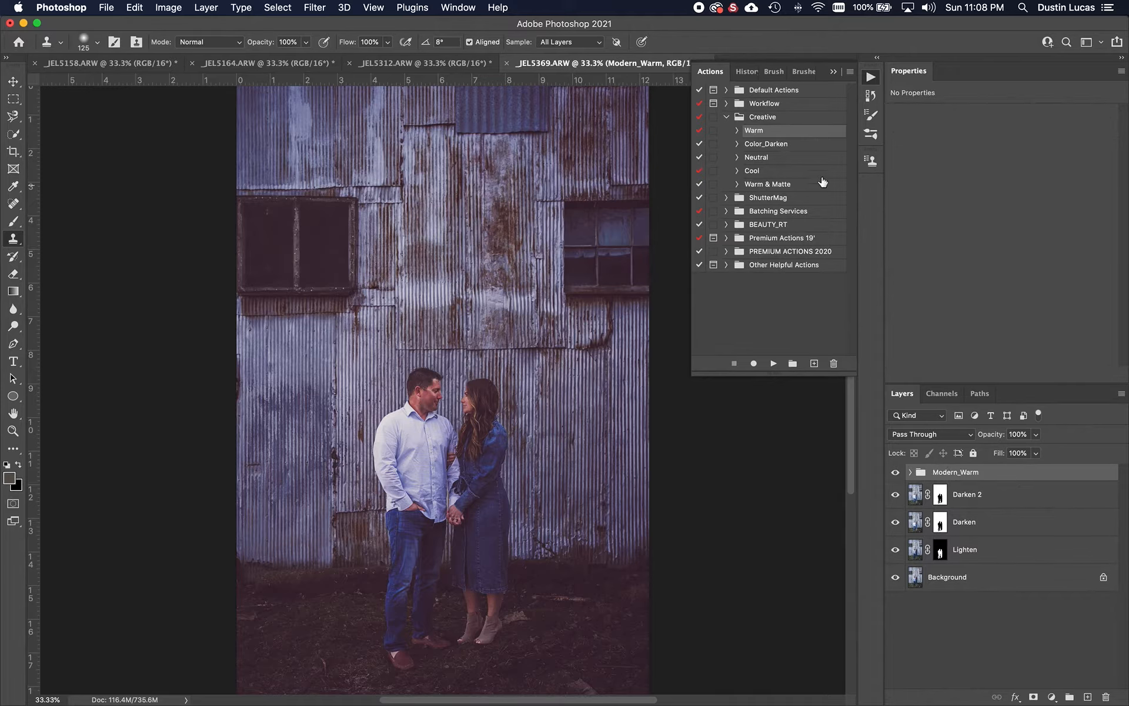
# - Play the Warm & Matte action from the Creative set on _JEL5369 and hide the Modern_Warm group
pyautogui.click(801, 157)
pyautogui.click(795, 184)
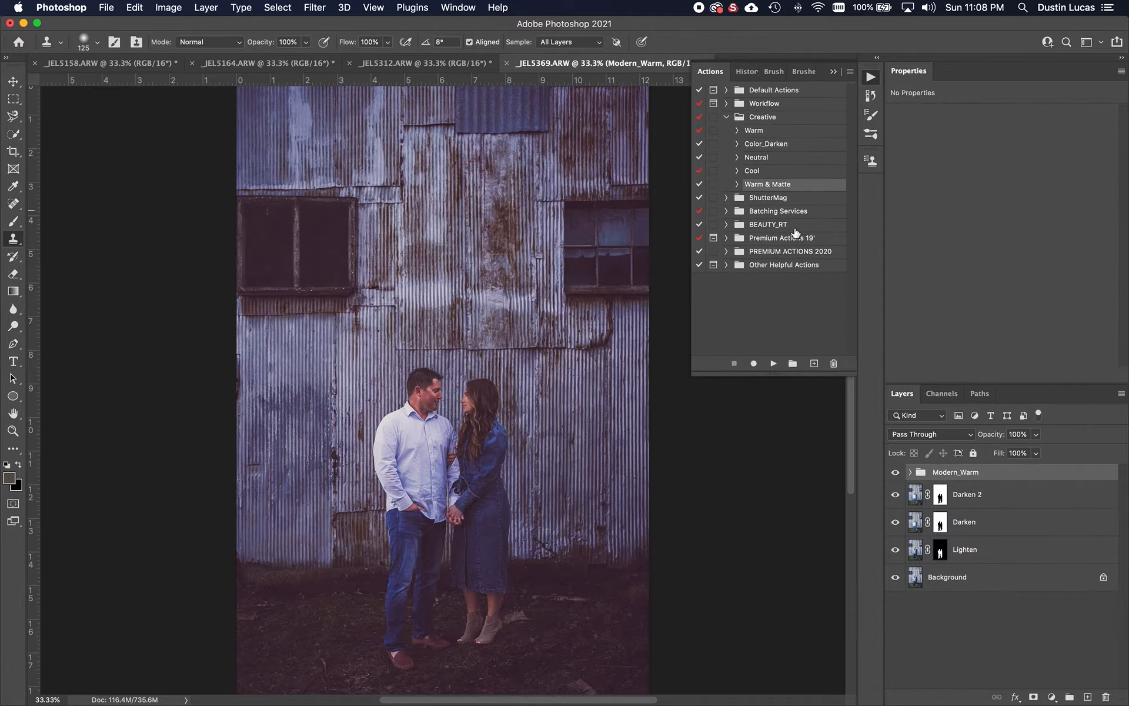
pyautogui.click(771, 366)
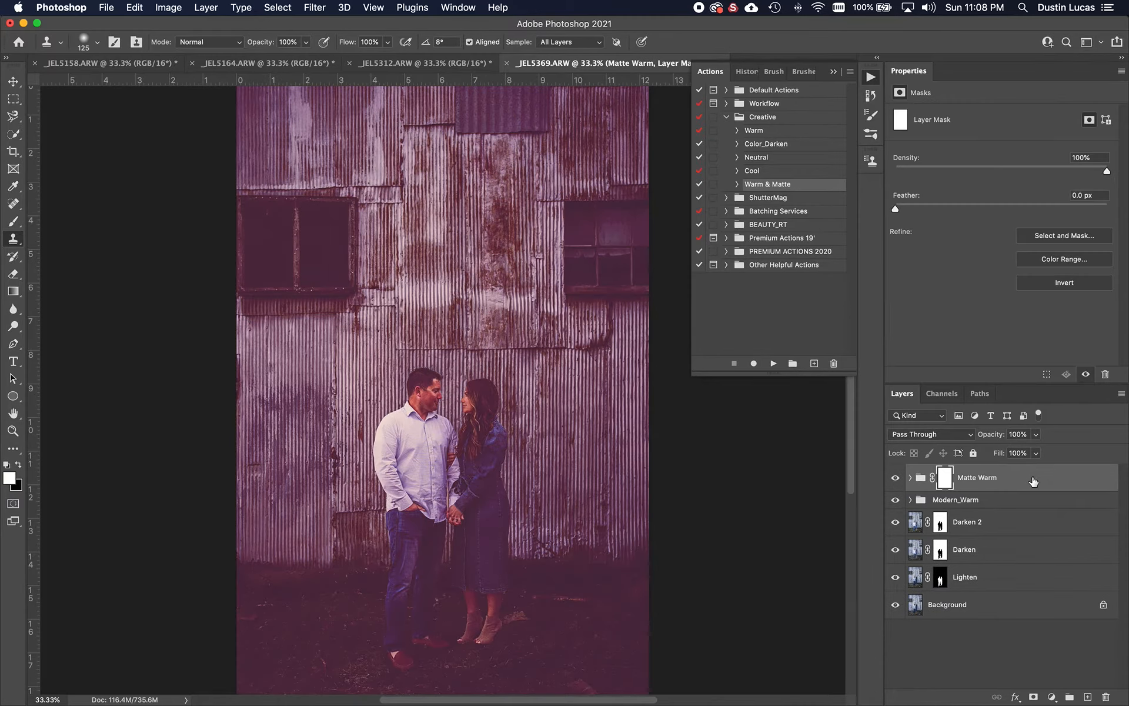
pyautogui.click(895, 500)
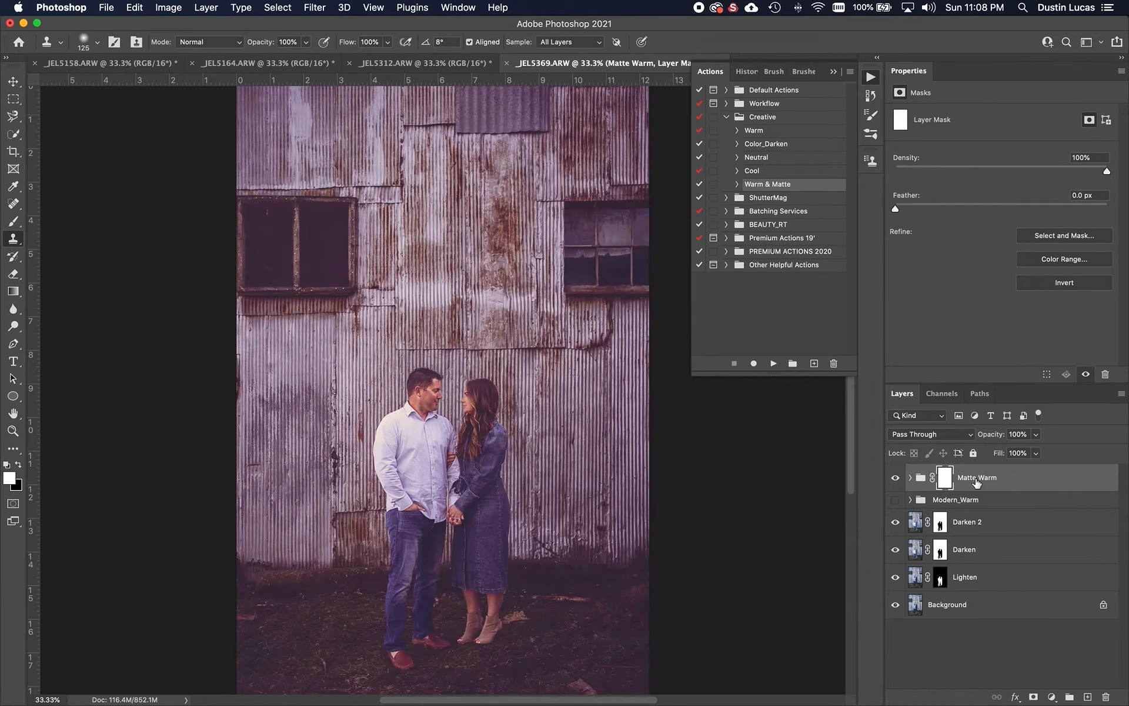
# - Compare _JEL5369 with and without the Matte Warm group
pyautogui.click(895, 477)
pyautogui.click(895, 478)
pyautogui.click(866, 78)
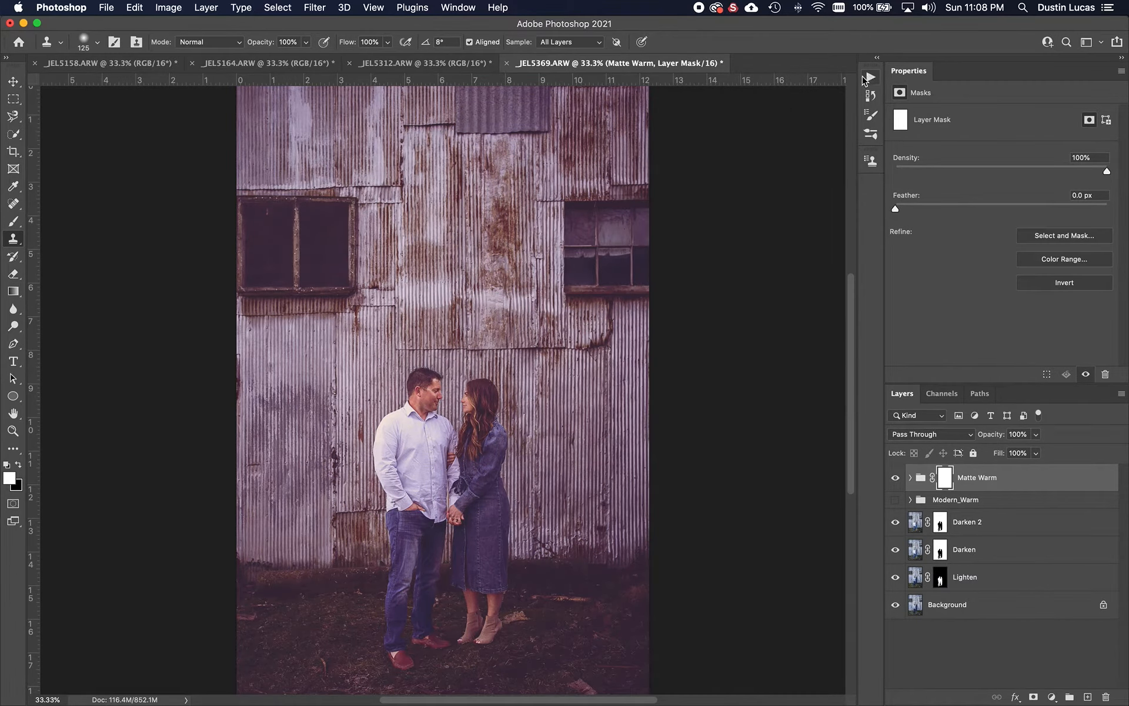
# - Switch to _JEL5158, compare its edits with the original, and set the Lighten layer's opacity to 26%
pyautogui.hotkey('ctrl', 'Tab')
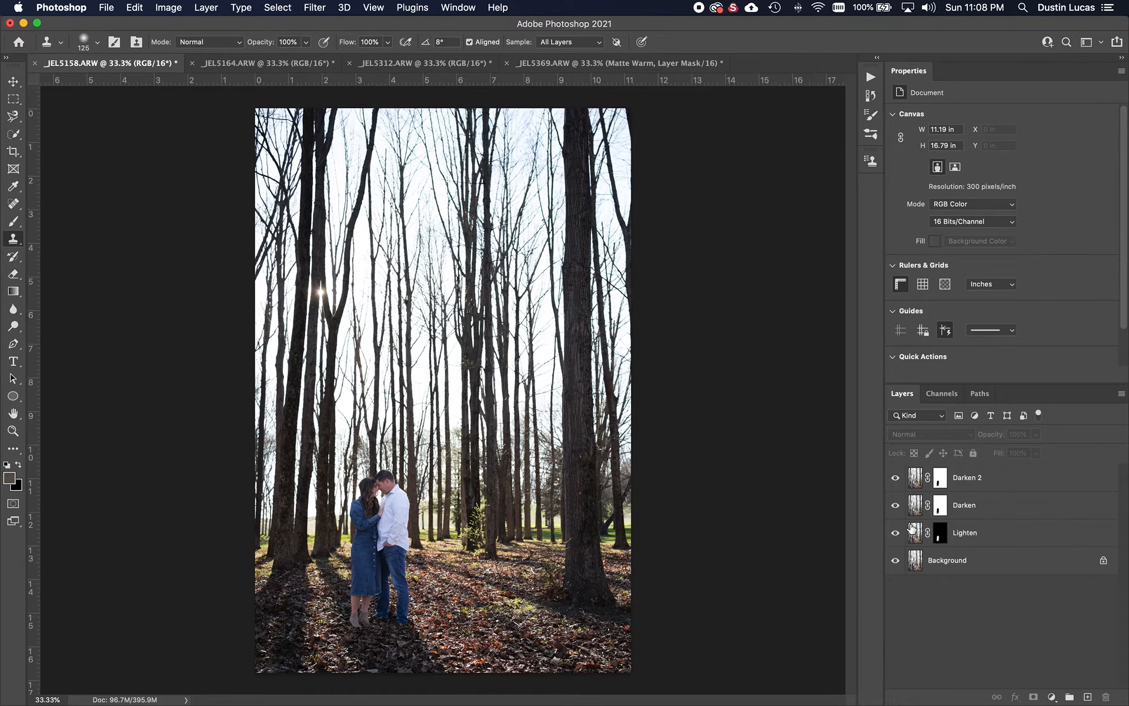
pyautogui.keyDown('alt'); pyautogui.click(895, 560); pyautogui.keyUp('alt')
pyautogui.keyDown('alt'); pyautogui.click(895, 560); pyautogui.keyUp('alt')
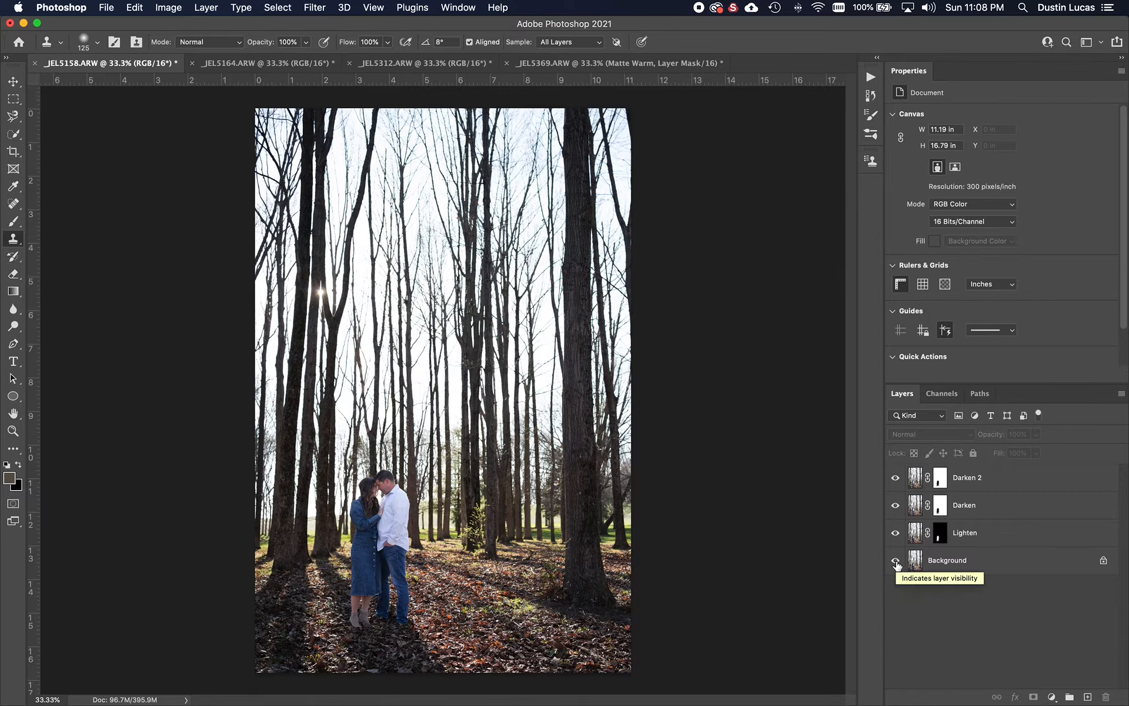
pyautogui.click(988, 532)
pyautogui.click(895, 532)
pyautogui.click(895, 533)
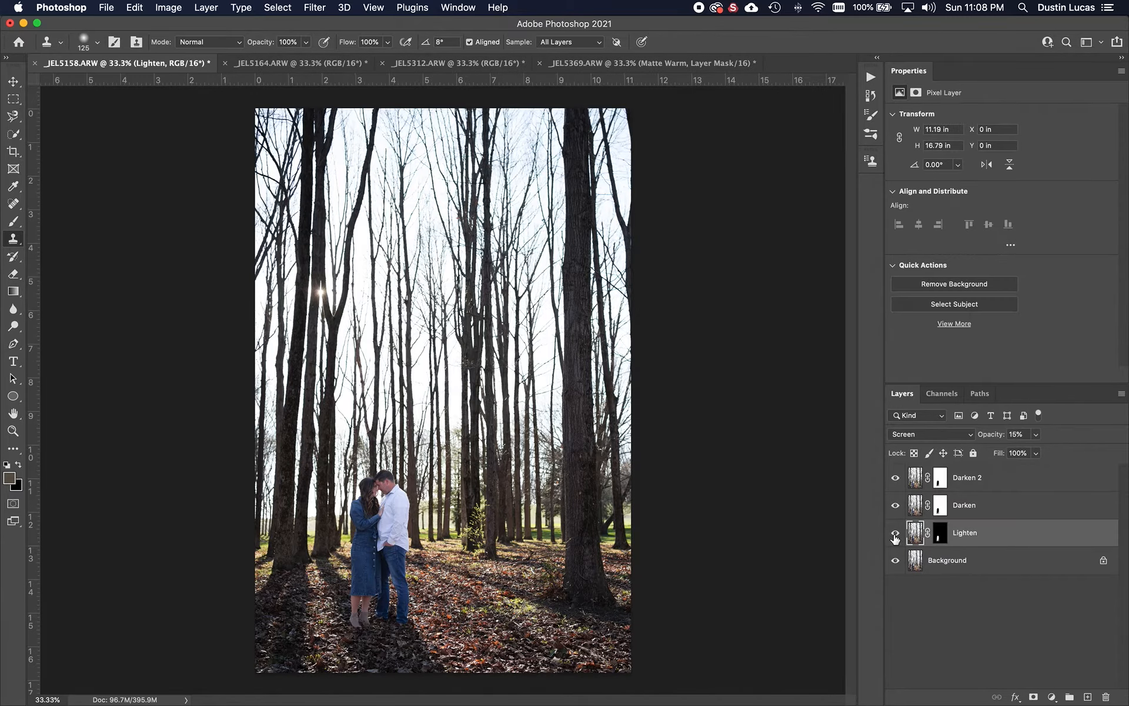
pyautogui.click(1035, 434)
pyautogui.moveTo(1034, 450); pyautogui.dragTo(1044, 454)
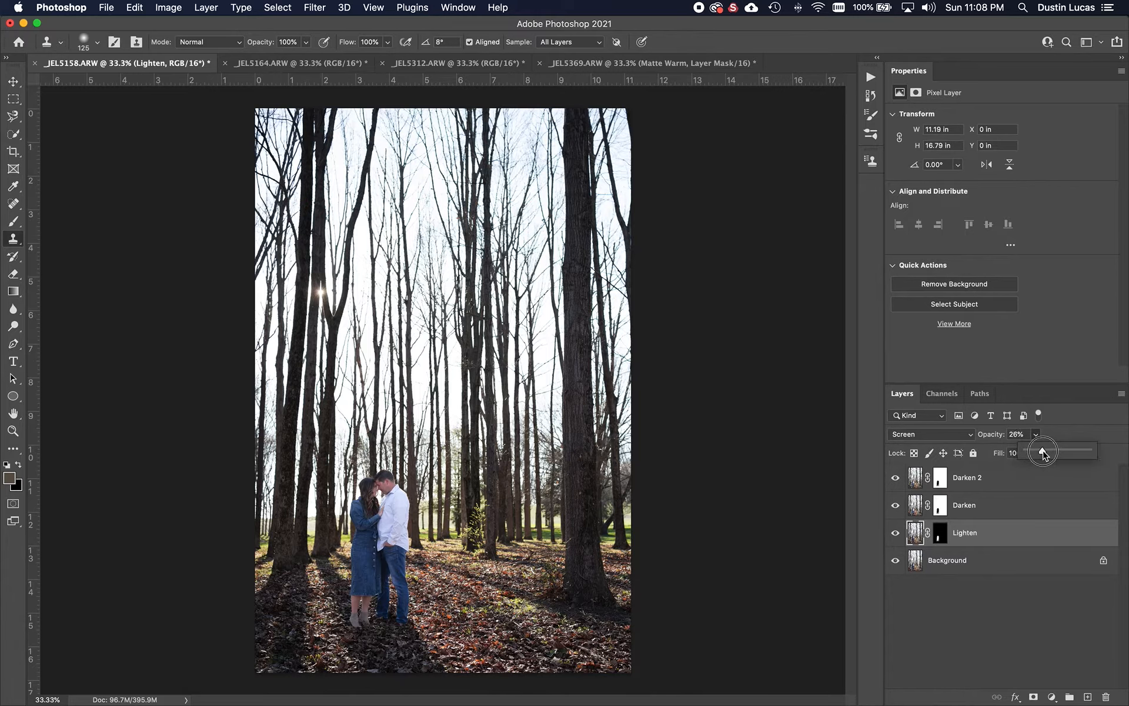
# - Set the Darken 2 layer's opacity to 28% on _JEL5158
pyautogui.click(1005, 505)
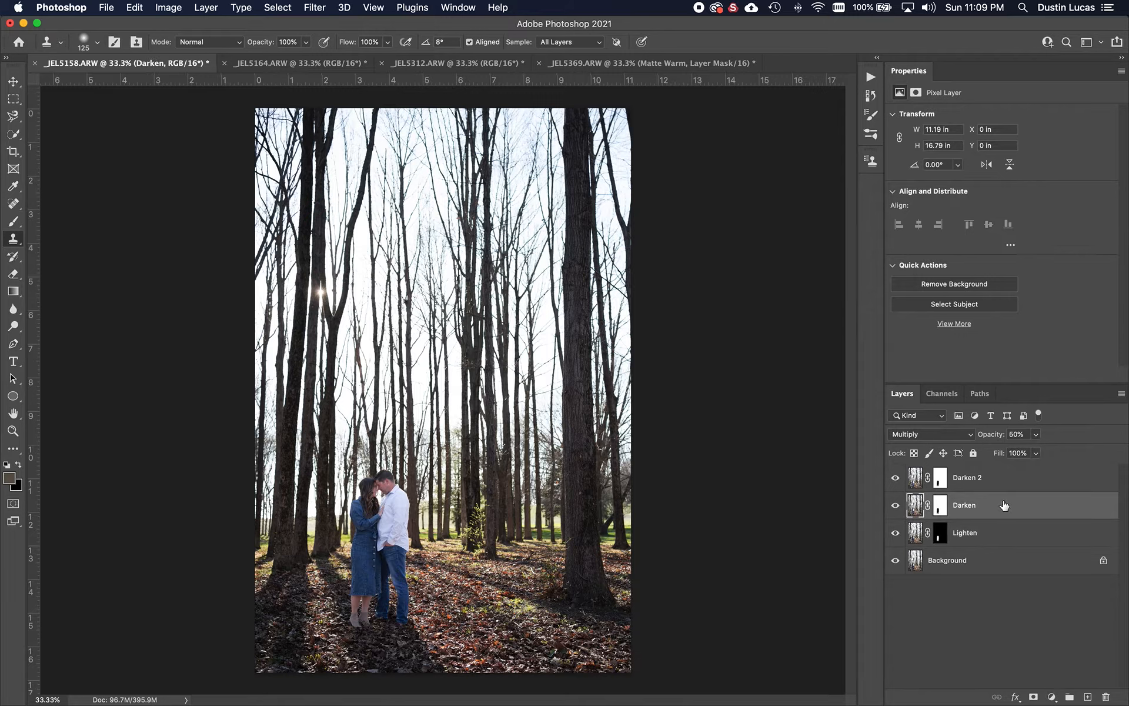
pyautogui.click(990, 477)
pyautogui.click(1036, 434)
pyautogui.moveTo(1036, 452); pyautogui.dragTo(1040, 451)
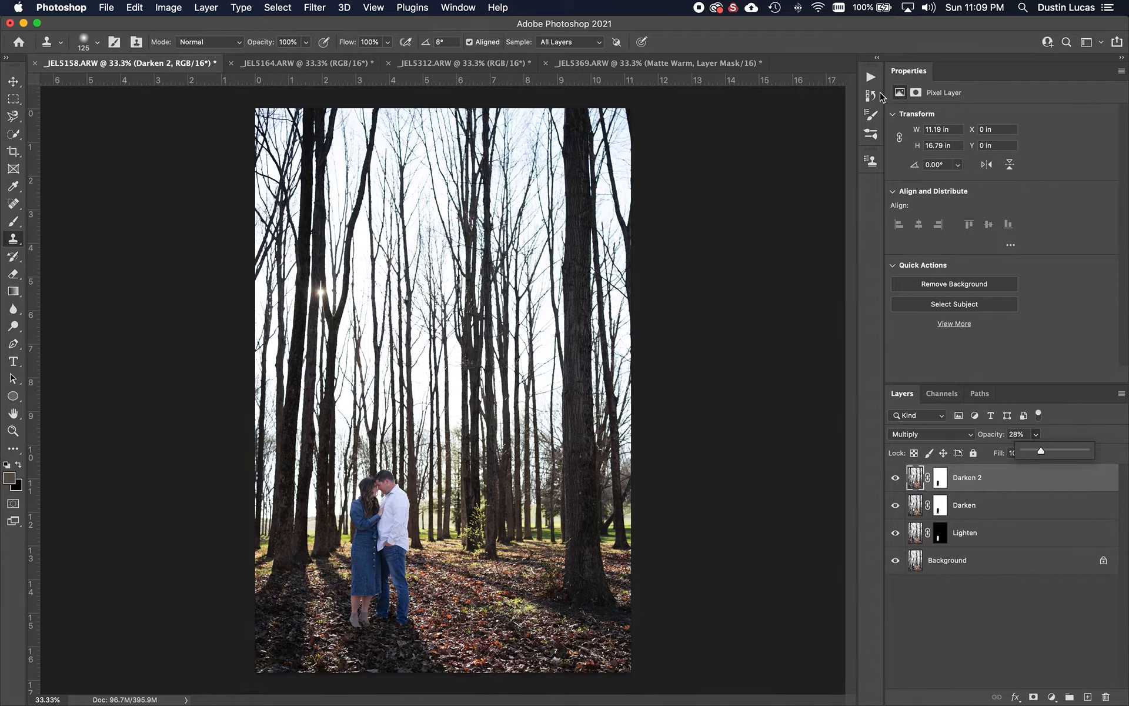
# - Play the Warm & Matte action from the Creative set on _JEL5158 and on _JEL5164
pyautogui.click(871, 77)
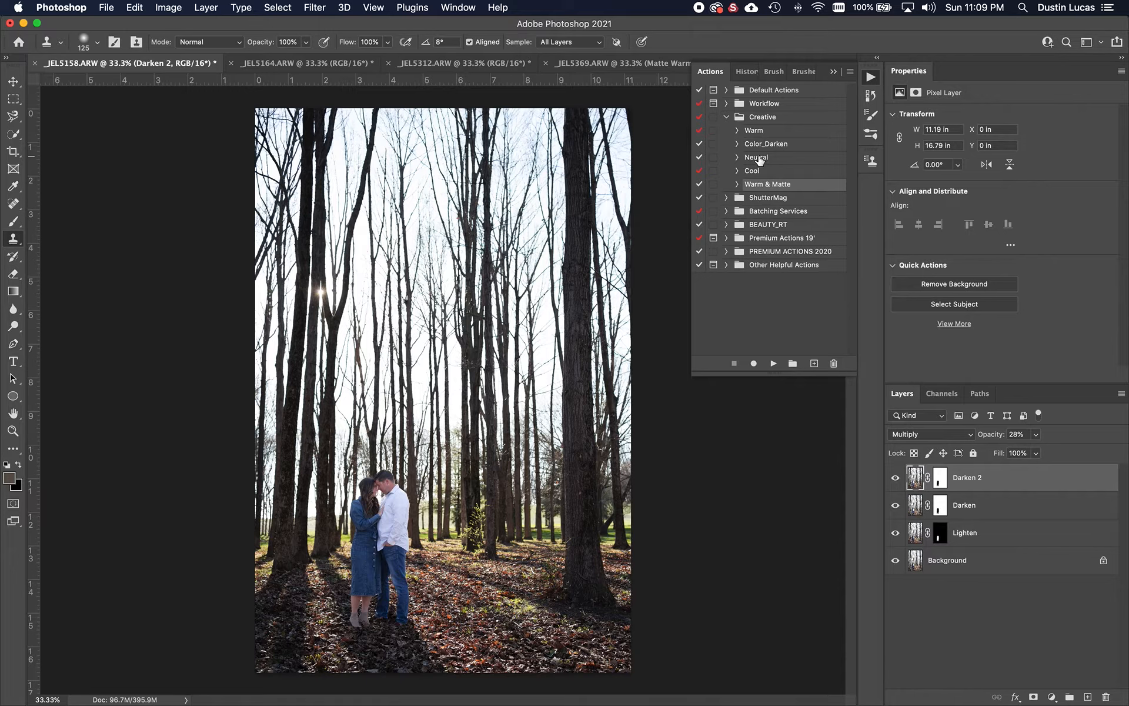
pyautogui.click(773, 365)
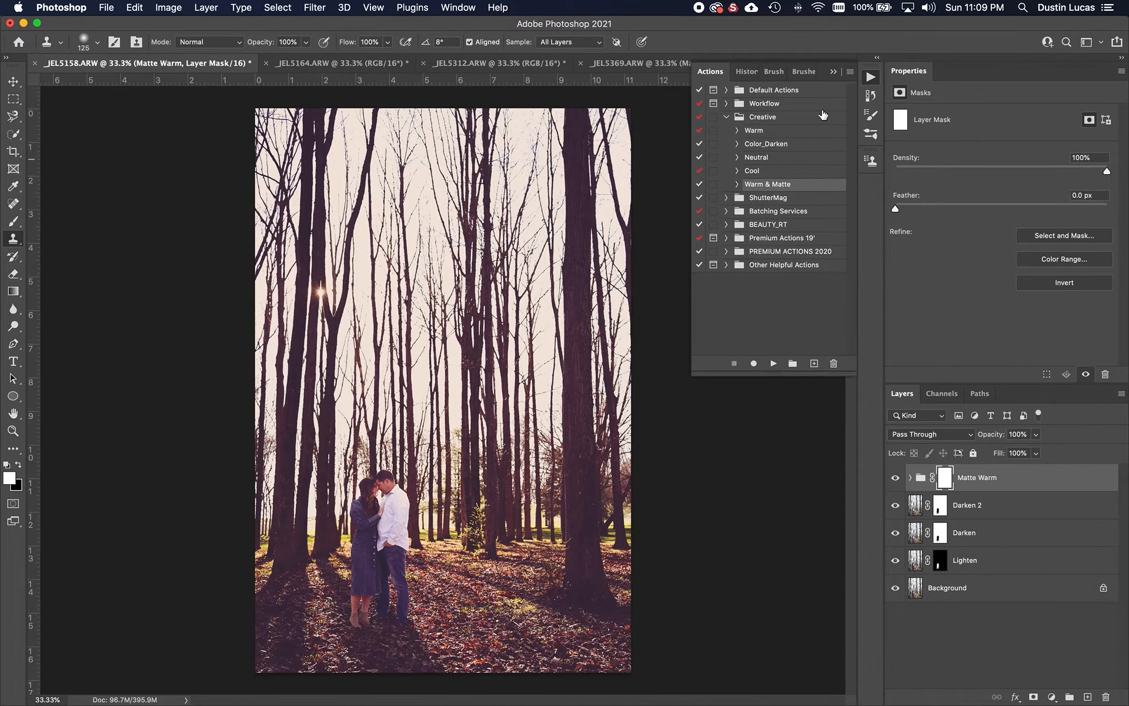
pyautogui.click(832, 73)
pyautogui.hotkey('ctrl', 'Tab')
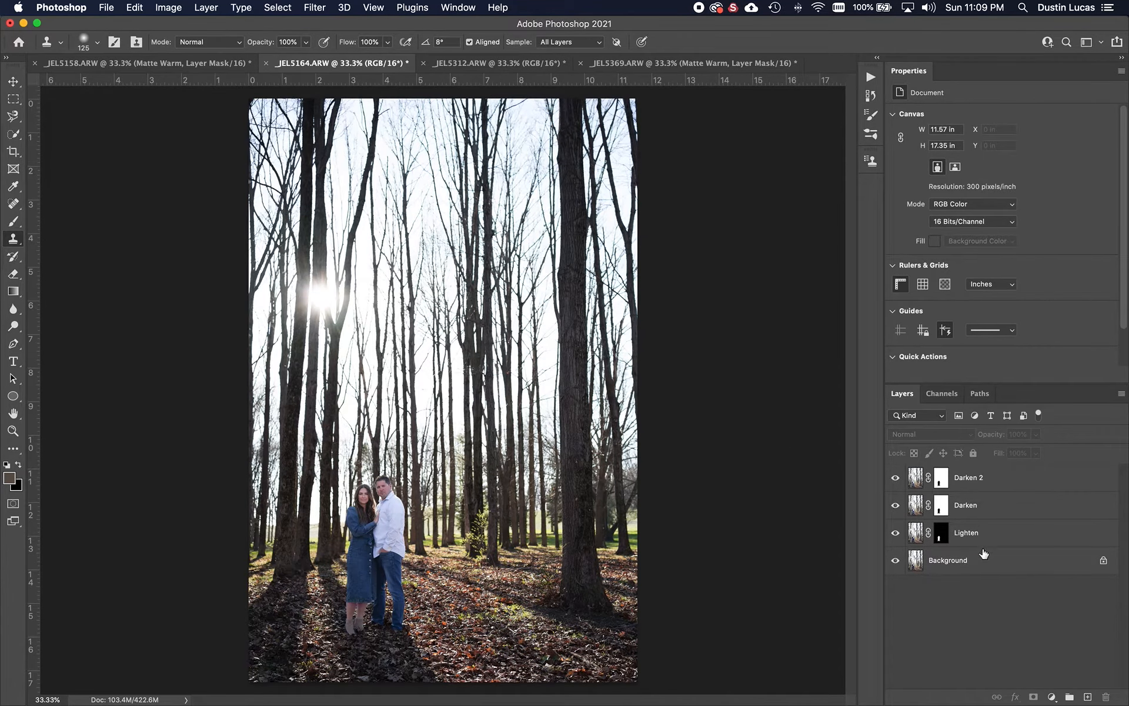
pyautogui.click(871, 77)
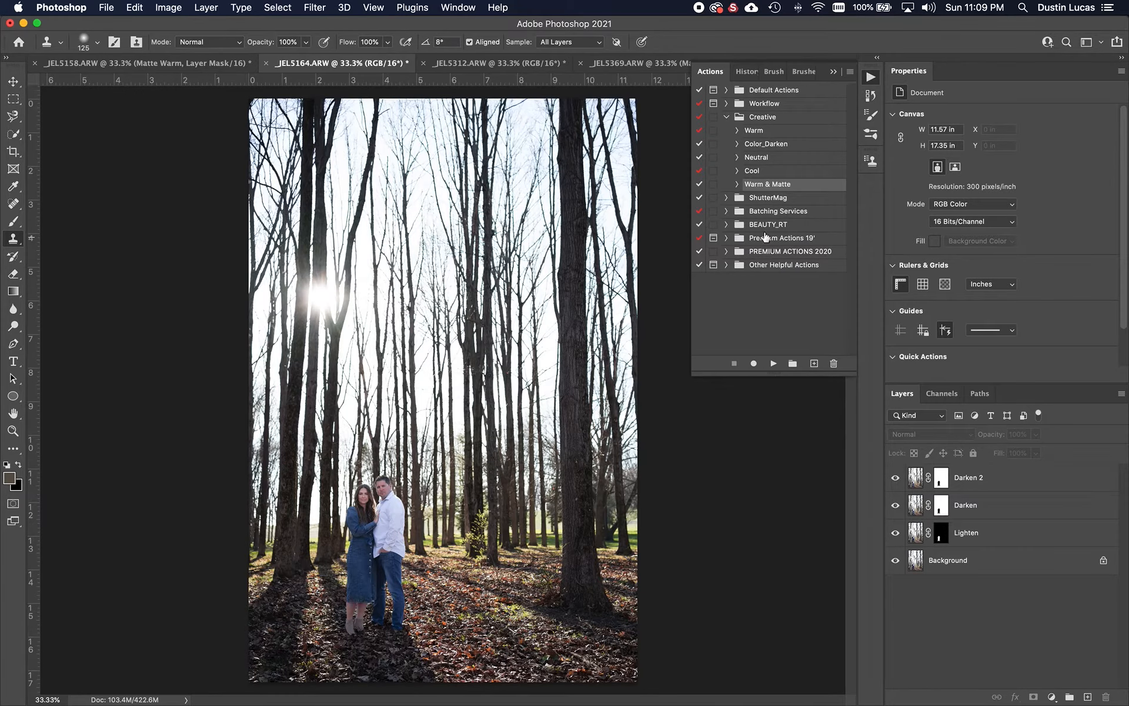
pyautogui.click(773, 363)
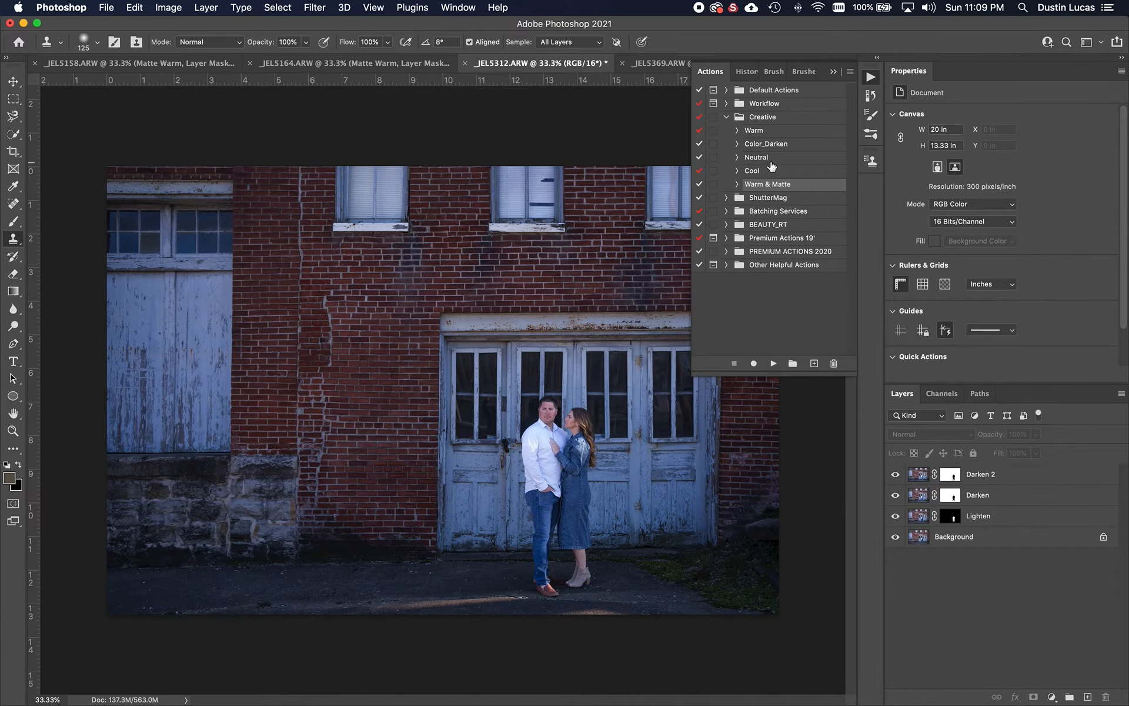
# - Try the Neutral action from the Creative set on _JEL5312, hide its Exclusion layer, and delete the Modern_Neutral group
pyautogui.click(771, 160)
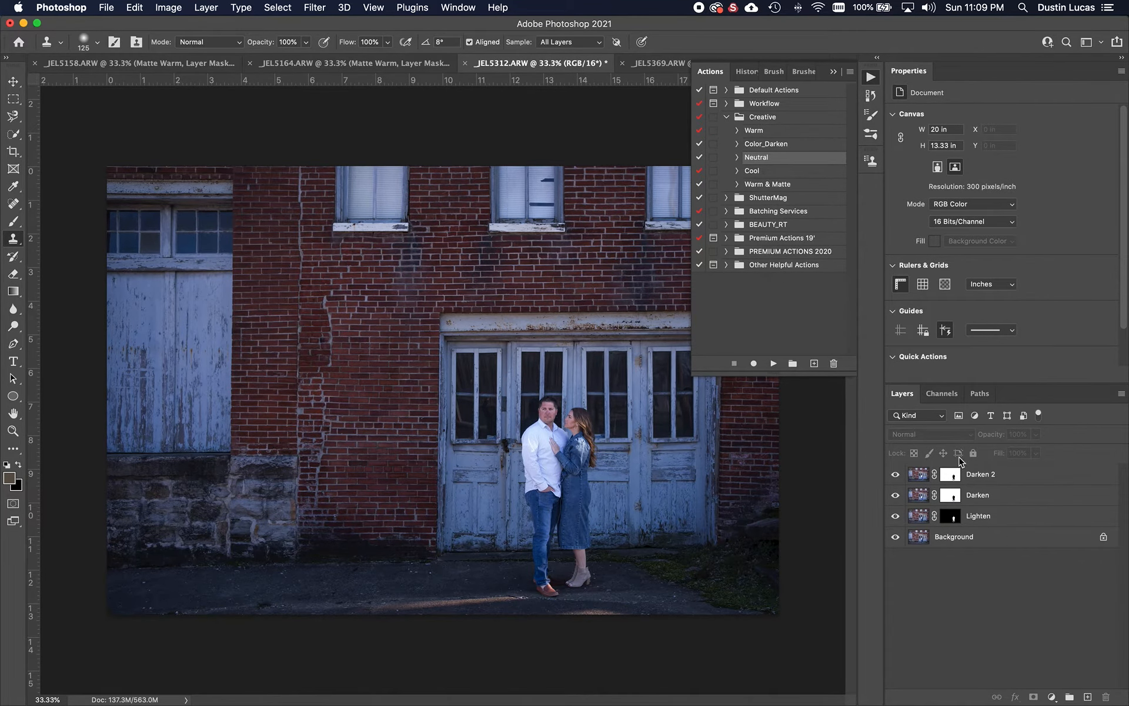
pyautogui.click(773, 364)
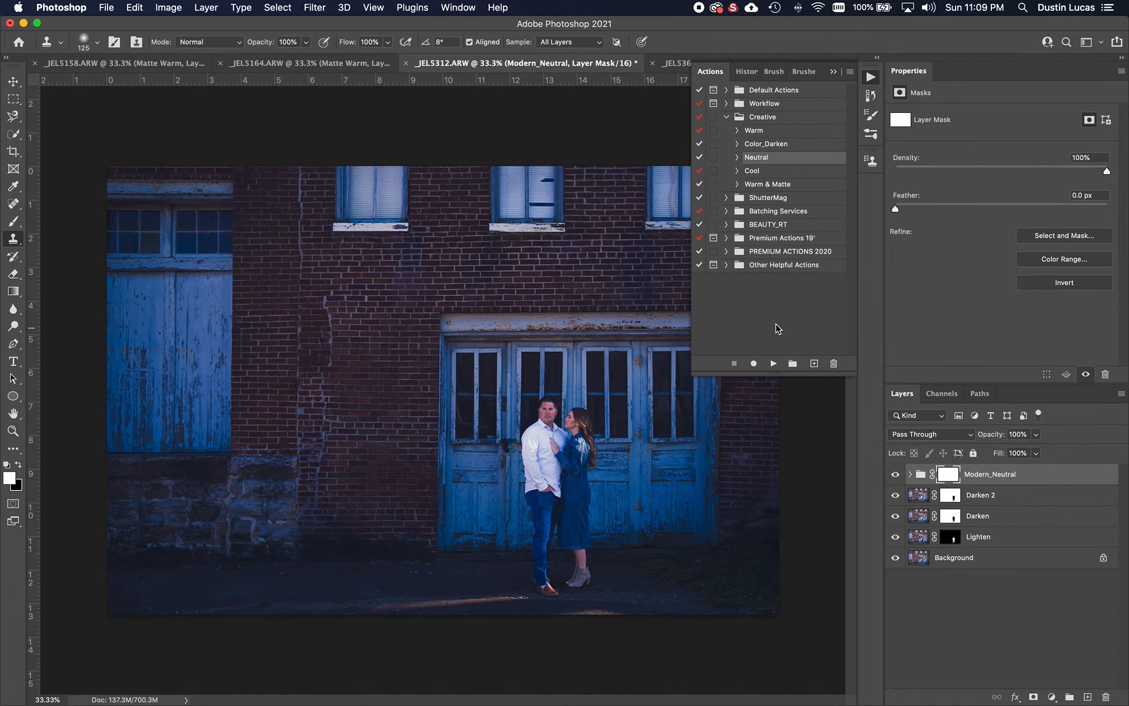
pyautogui.click(834, 72)
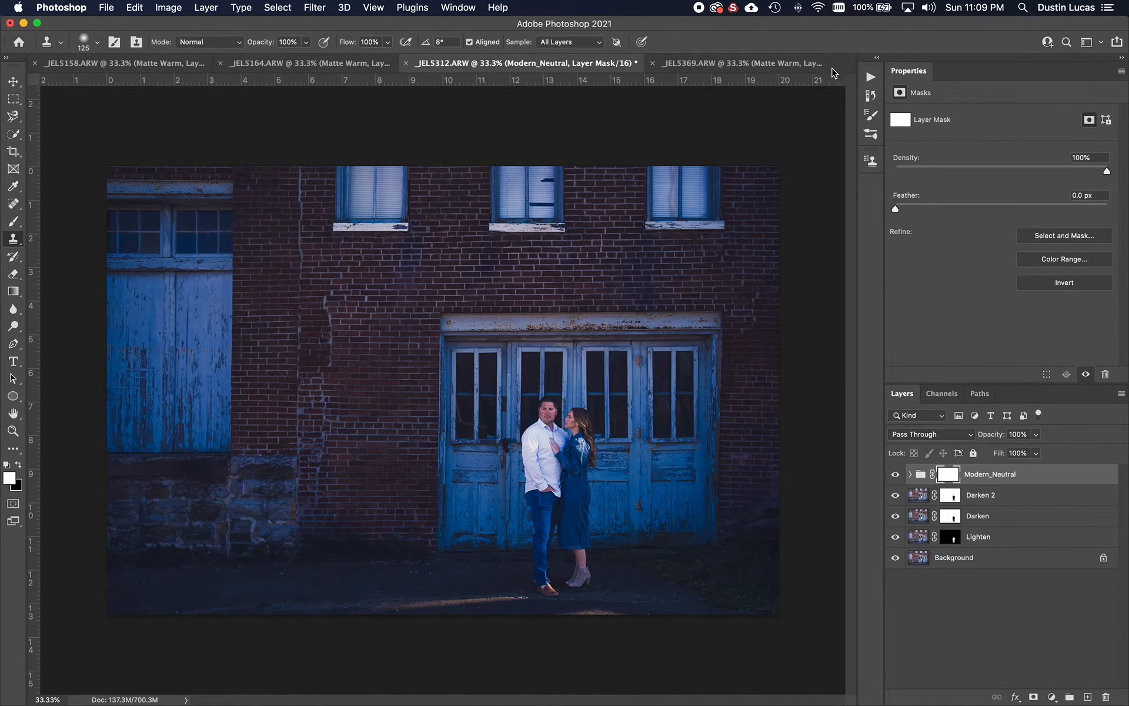
pyautogui.click(910, 474)
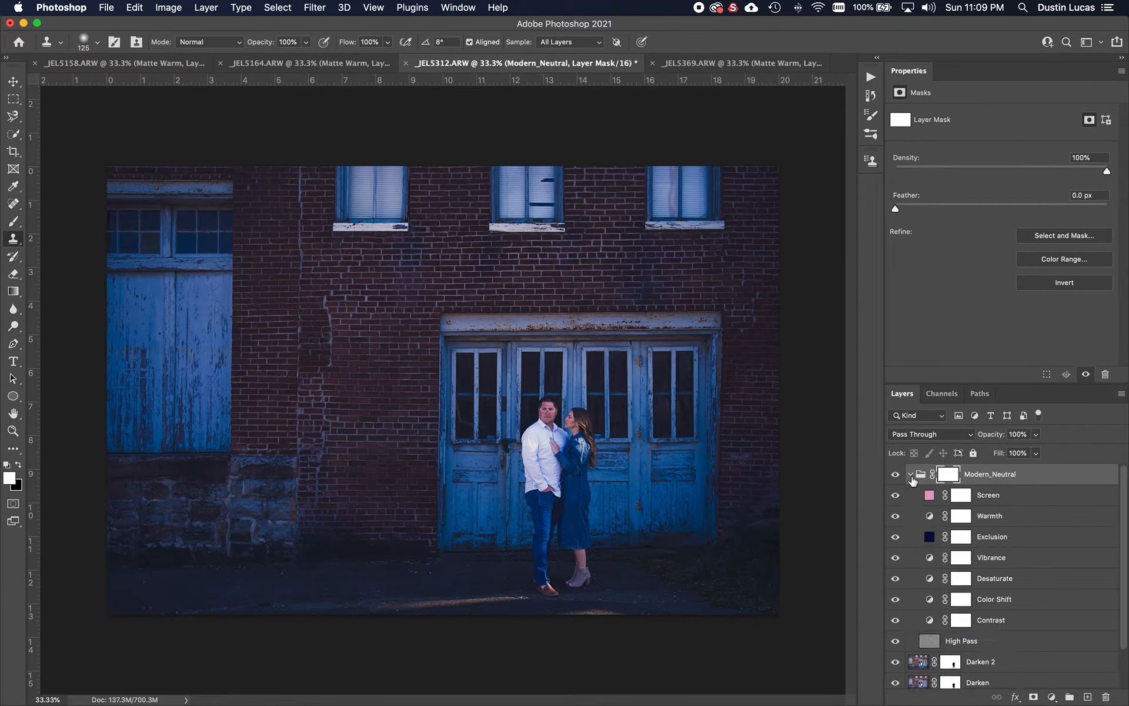
pyautogui.click(895, 536)
pyautogui.click(1016, 478)
pyautogui.click(910, 475)
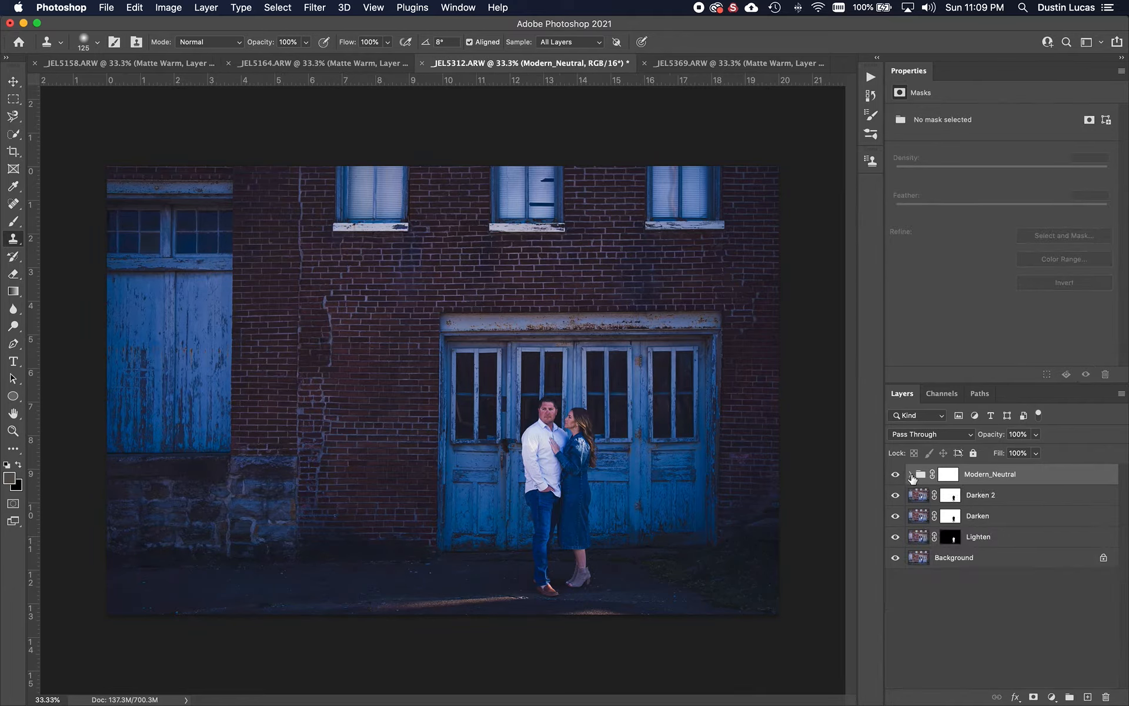
pyautogui.press('BackSpace')
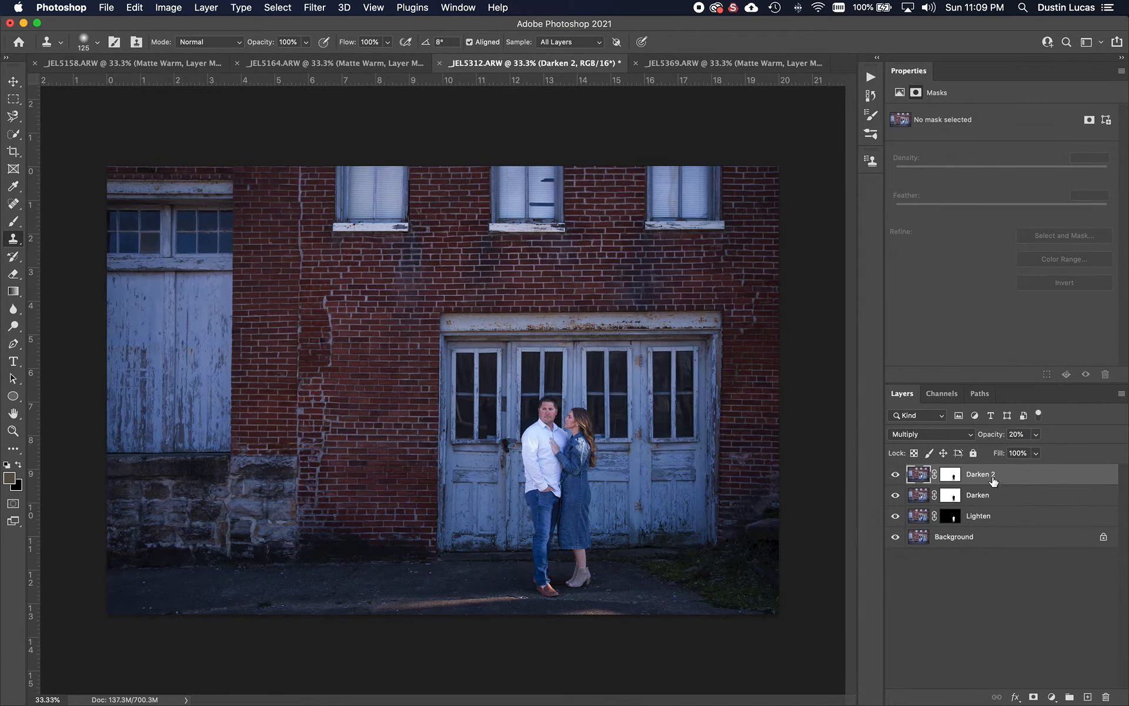
# - Set the Darken 2 layer's opacity to 34% on _JEL5312 and deselect the layers
pyautogui.click(994, 518)
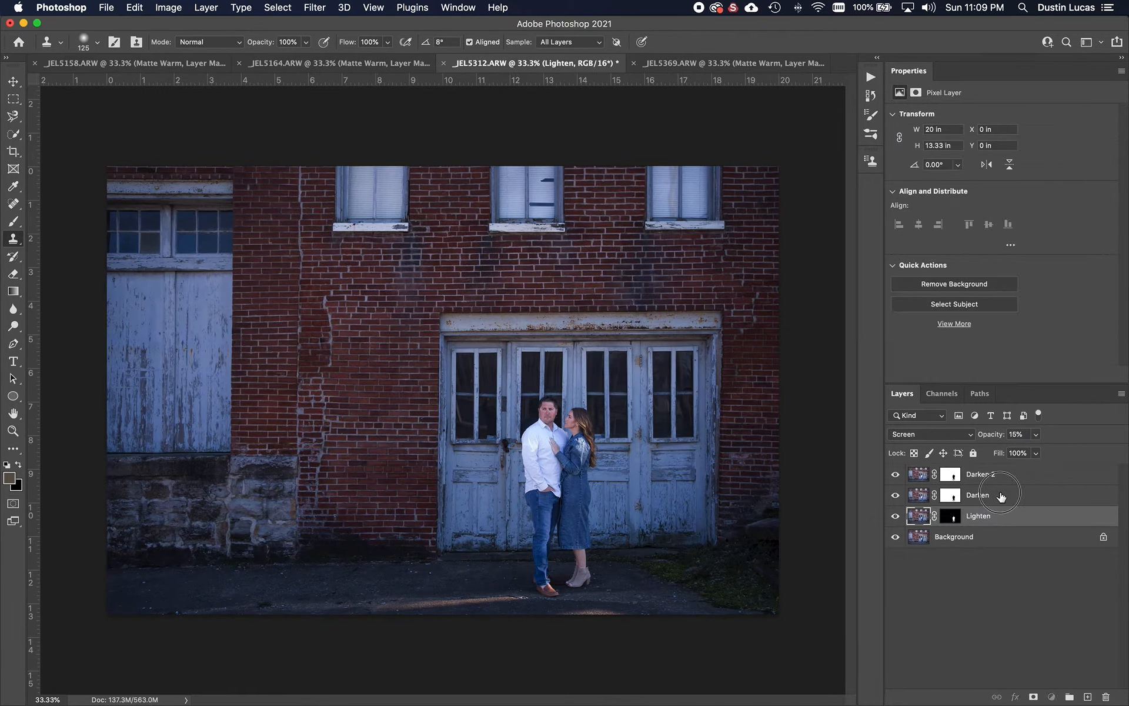
pyautogui.click(1001, 497)
pyautogui.click(1003, 478)
pyautogui.click(1035, 433)
pyautogui.moveTo(1033, 450); pyautogui.dragTo(1045, 452)
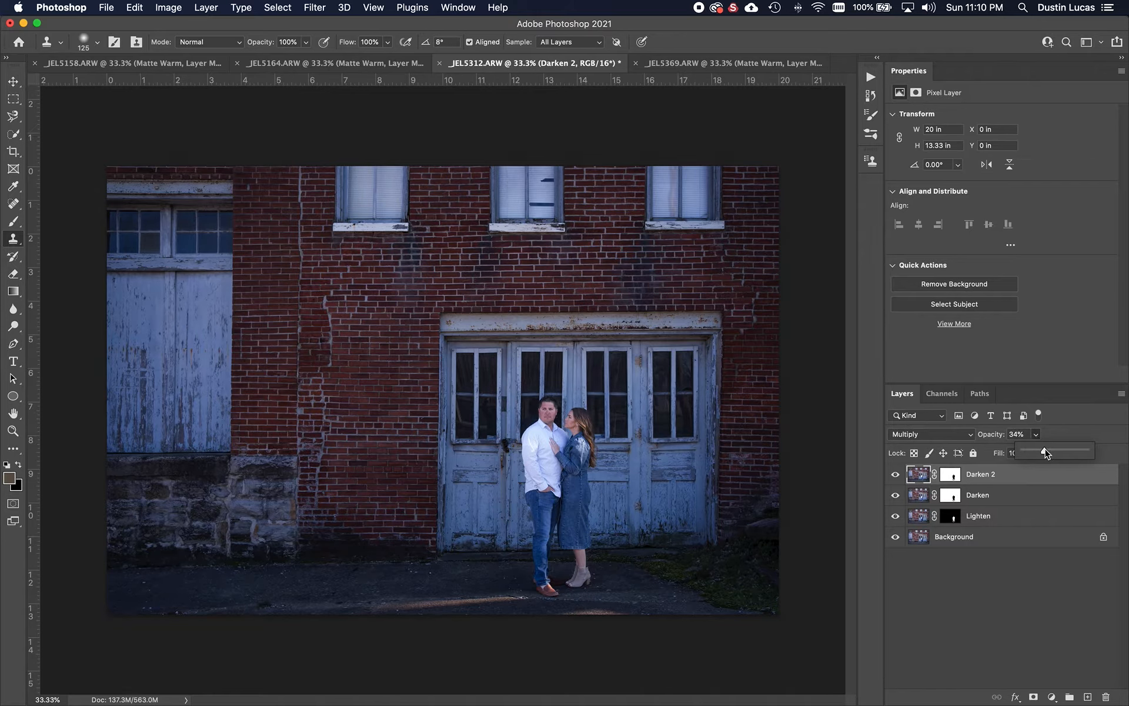
pyautogui.click(997, 591)
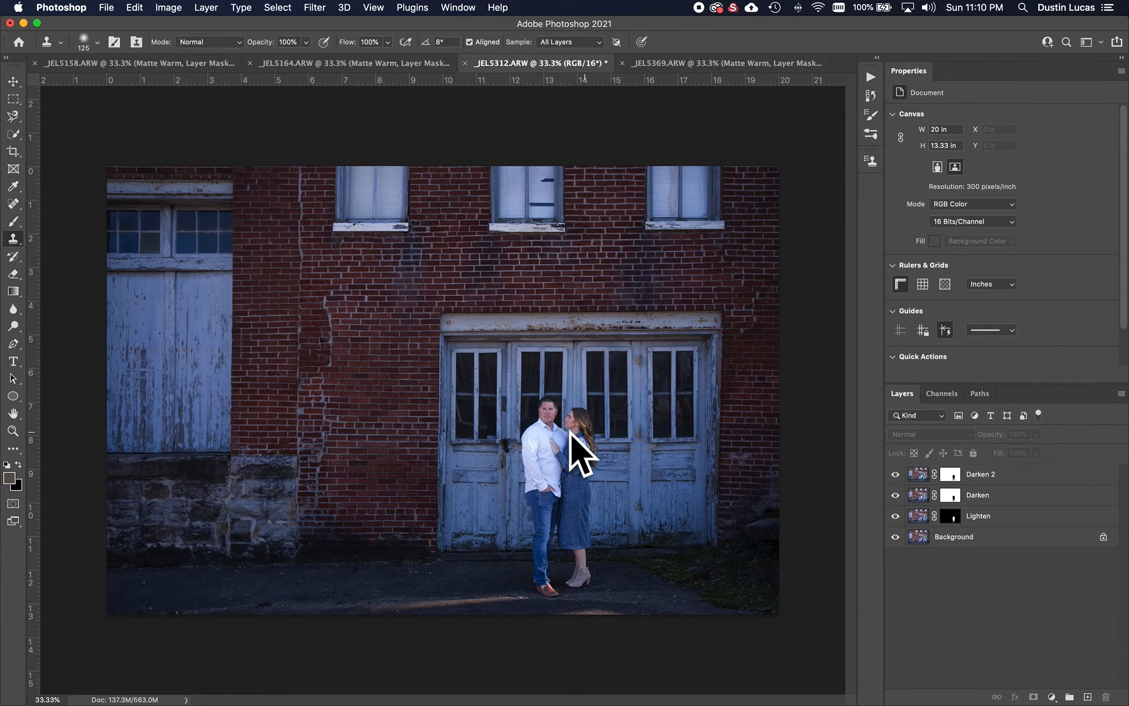
# - Look through the open documents and close them all, applying Save to every one
pyautogui.hotkey('ctrl', 'Tab')
pyautogui.hotkey('ctrl', 'Tab')
pyautogui.hotkey('ctrl', 'Tab')
pyautogui.hotkey('ctrl', 'Tab')
pyautogui.click(107, 7)
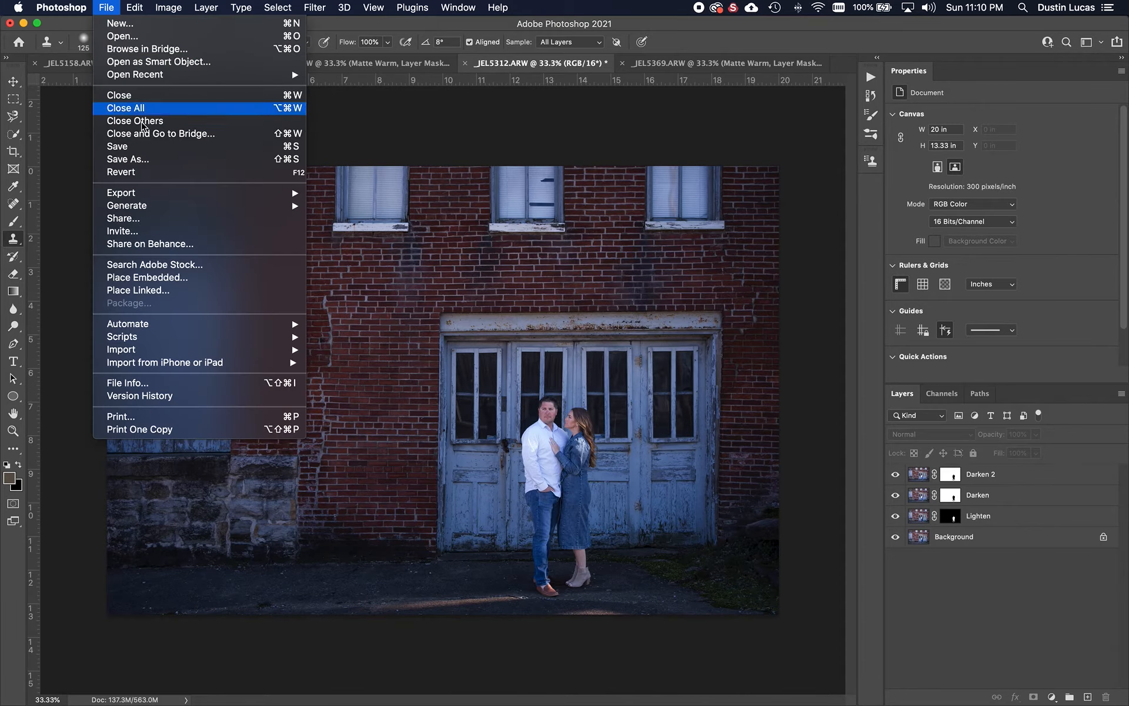
pyautogui.click(143, 108)
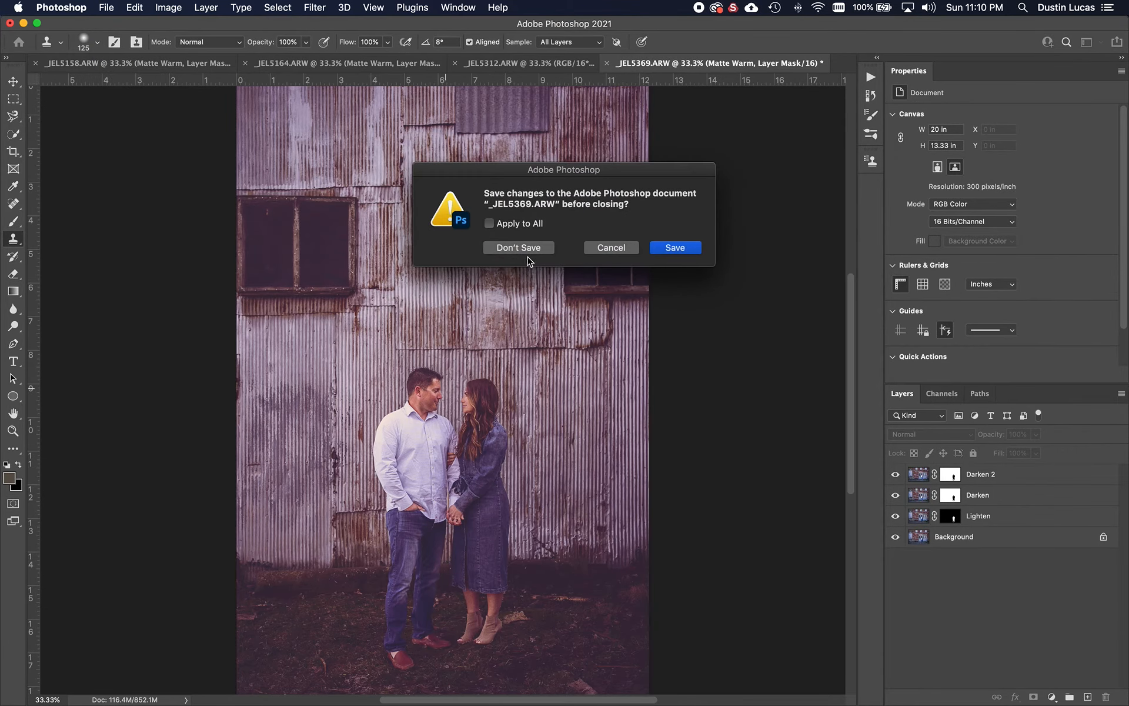
pyautogui.click(522, 226)
pyautogui.click(682, 248)
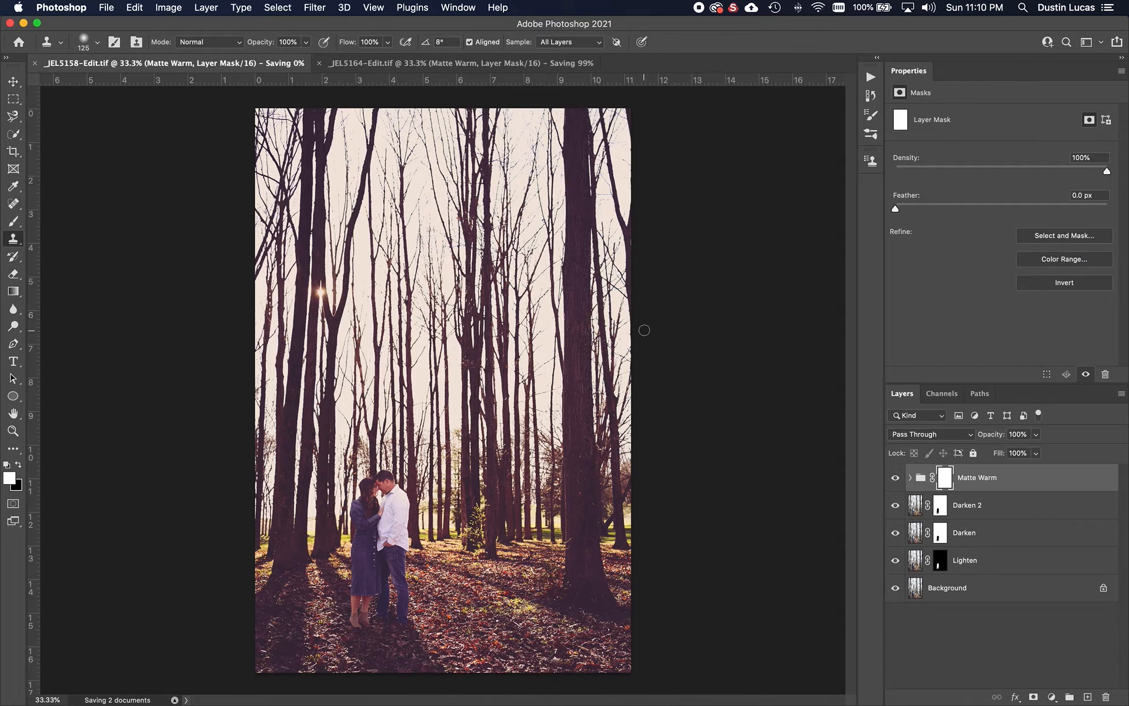
# - Switch to Lightroom Classic, filter the library to TIFF files, and compare all of them in Survey view with the side panels hidden
pyautogui.press('super+Tab')
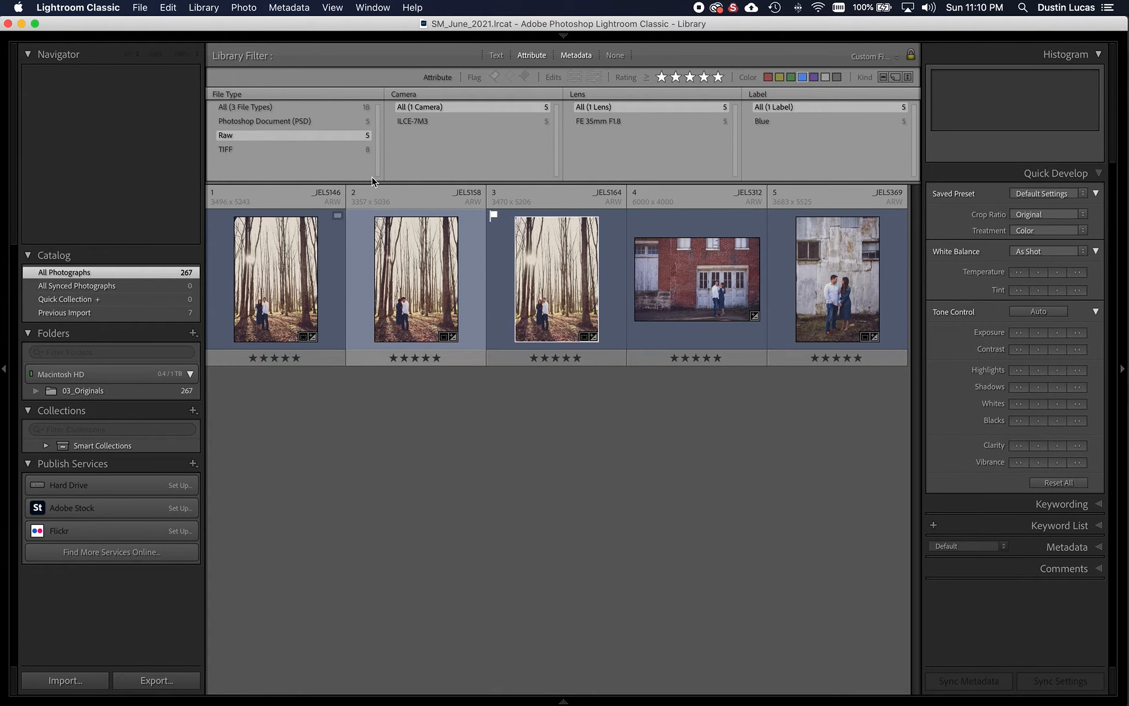
pyautogui.click(325, 149)
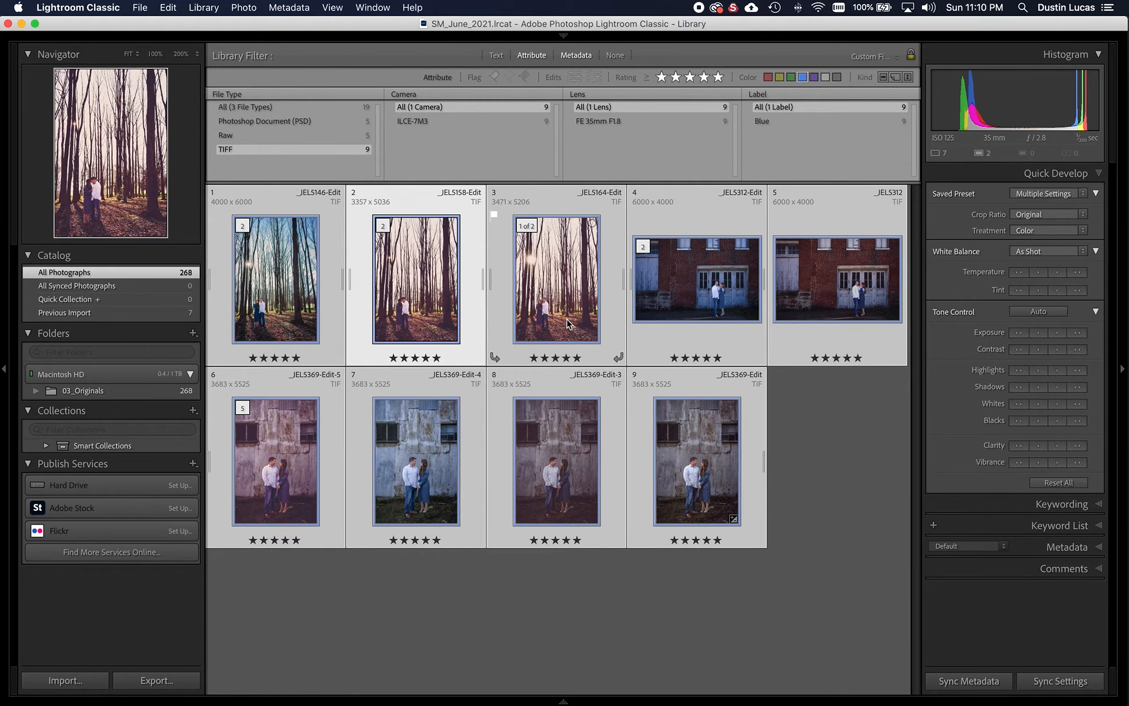
pyautogui.click(842, 432)
pyautogui.press('super+a')
pyautogui.press('e')
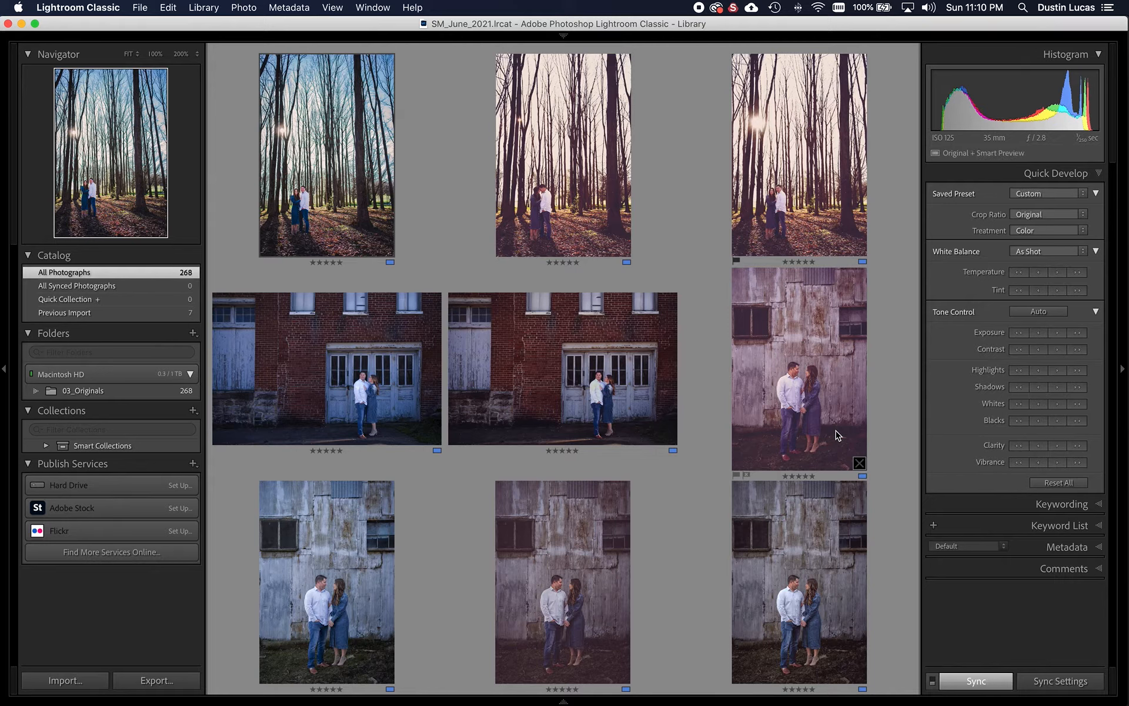
pyautogui.press('Tab')
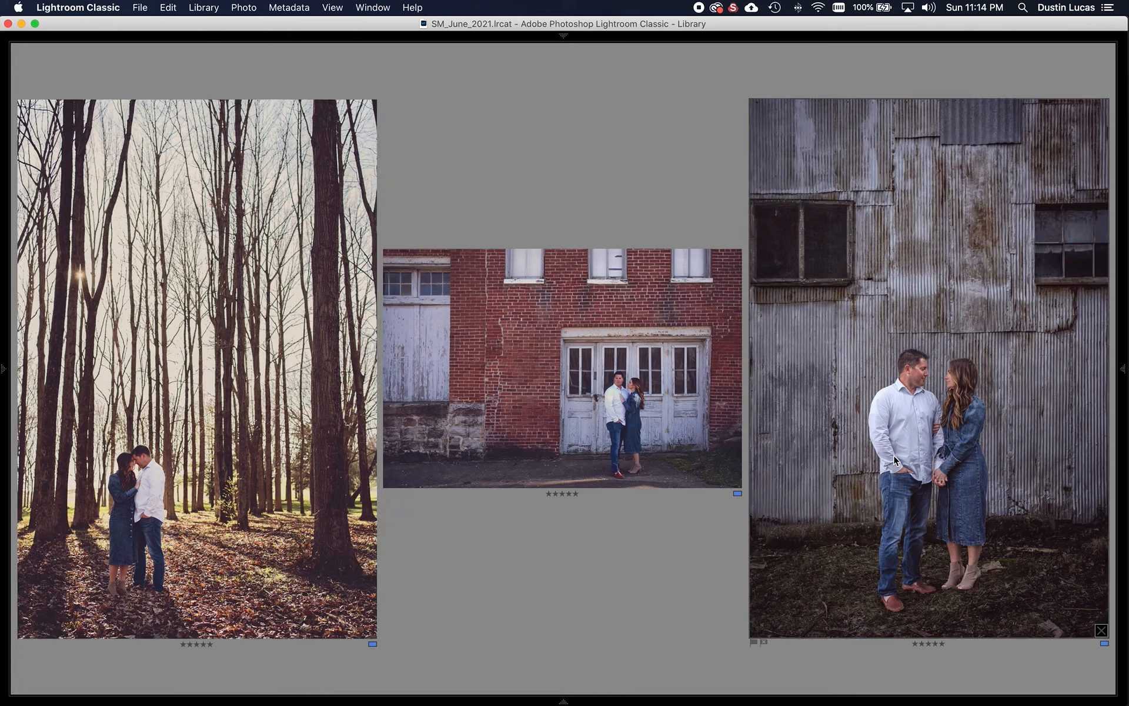
# - Return to the grid, open the darkened metal-wall couple photo full size, and inspect the couple's faces up close
pyautogui.press('g')
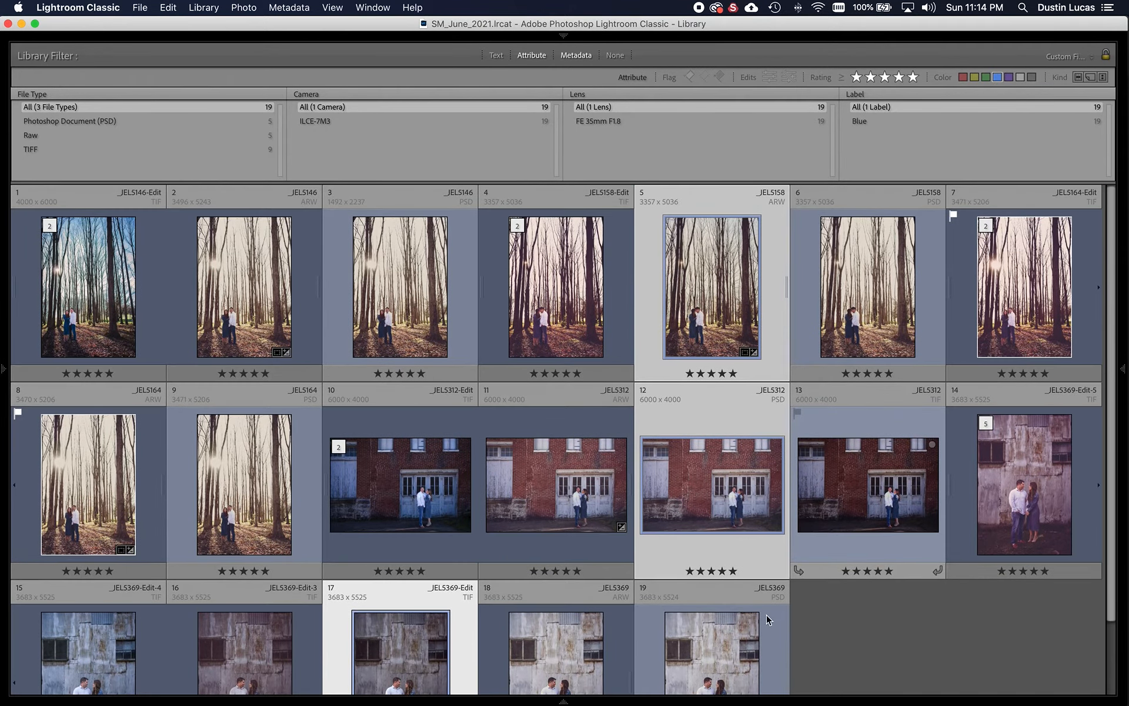
pyautogui.scroll(-3, 768, 619)
pyautogui.doubleClick(550, 596)
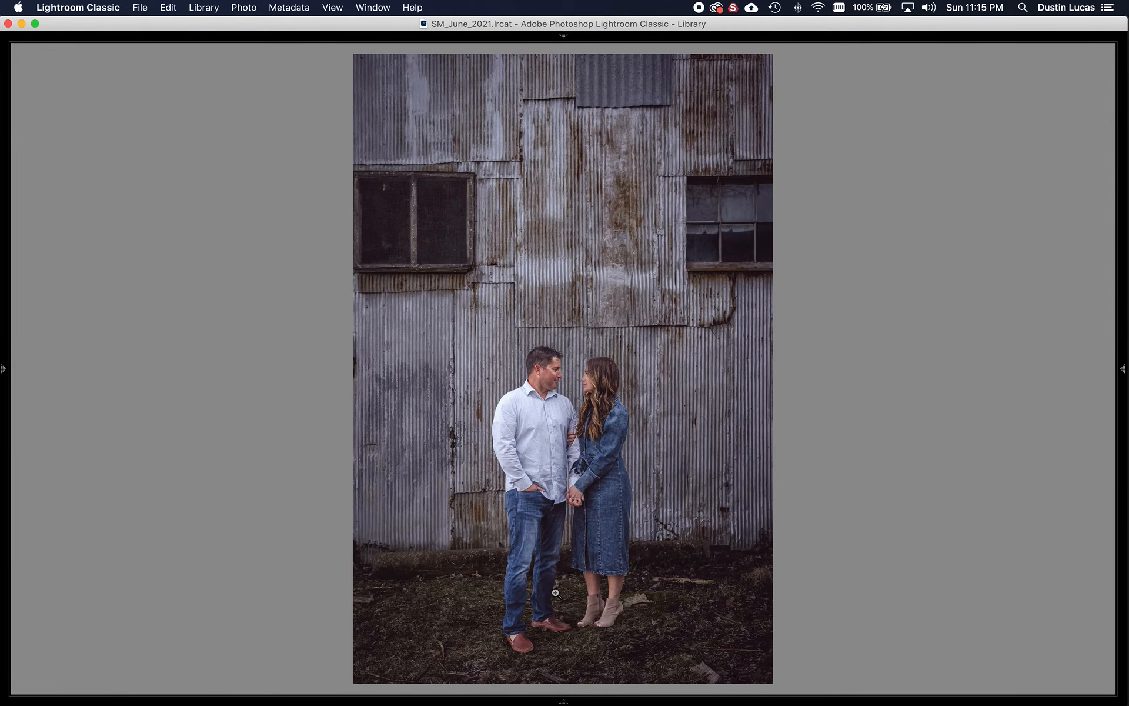
pyautogui.click(558, 400)
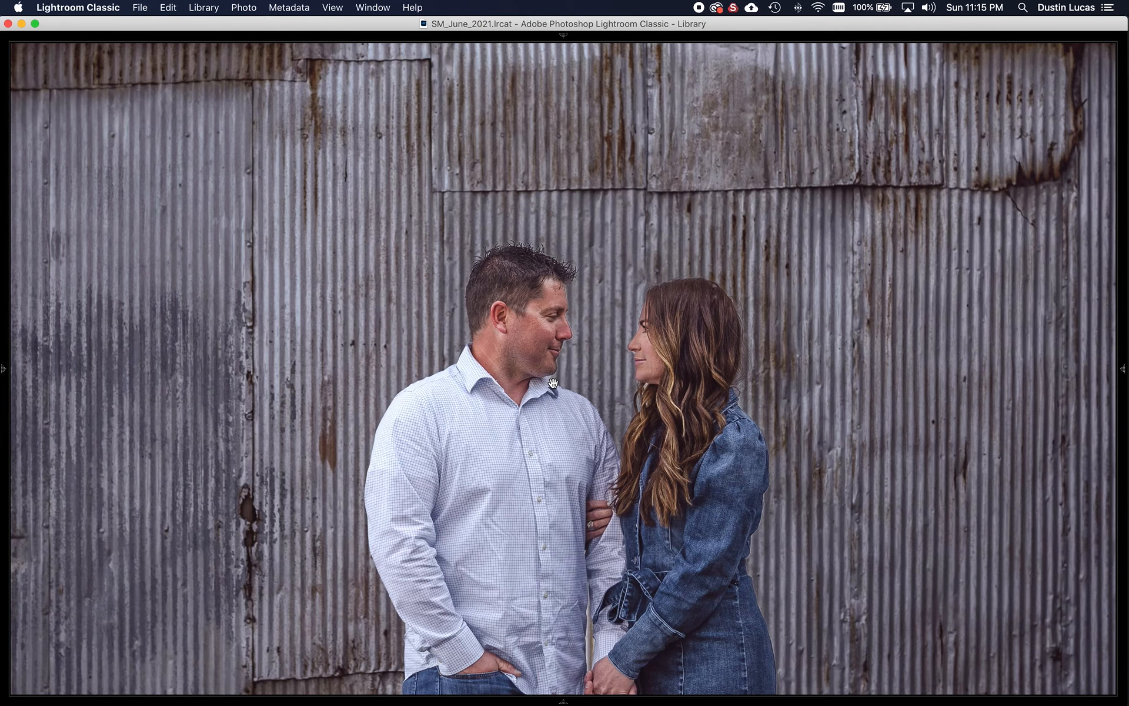
pyautogui.press('super+equal')
pyautogui.press('super+equal')
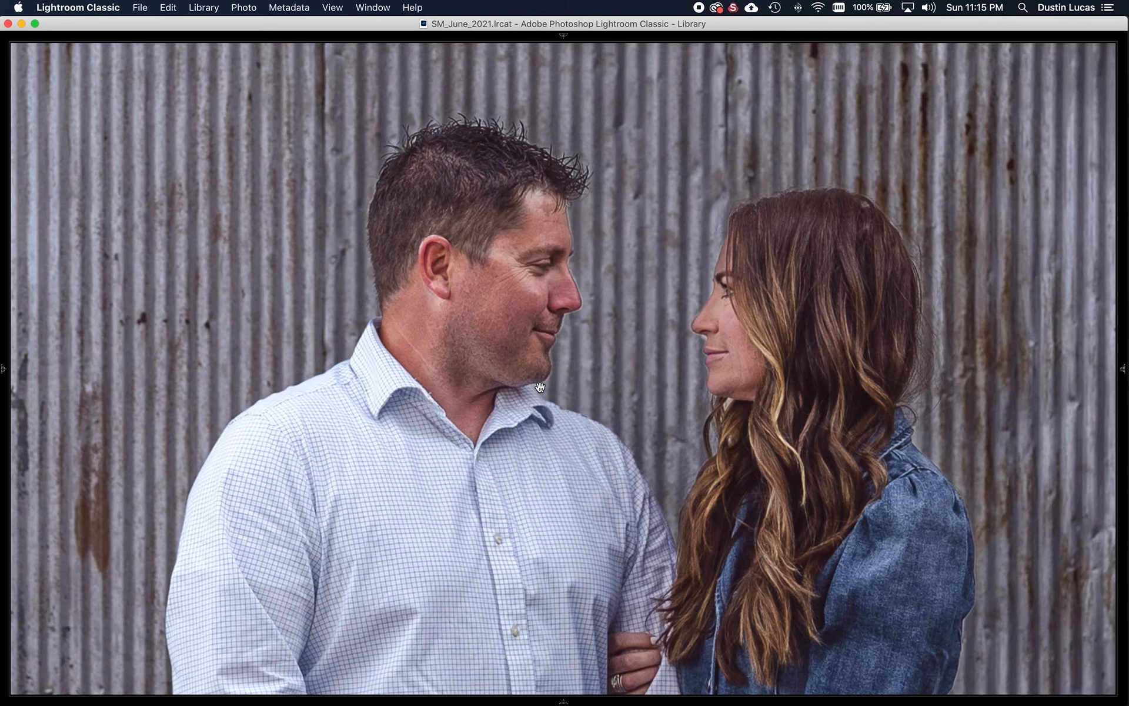
pyautogui.click(537, 391)
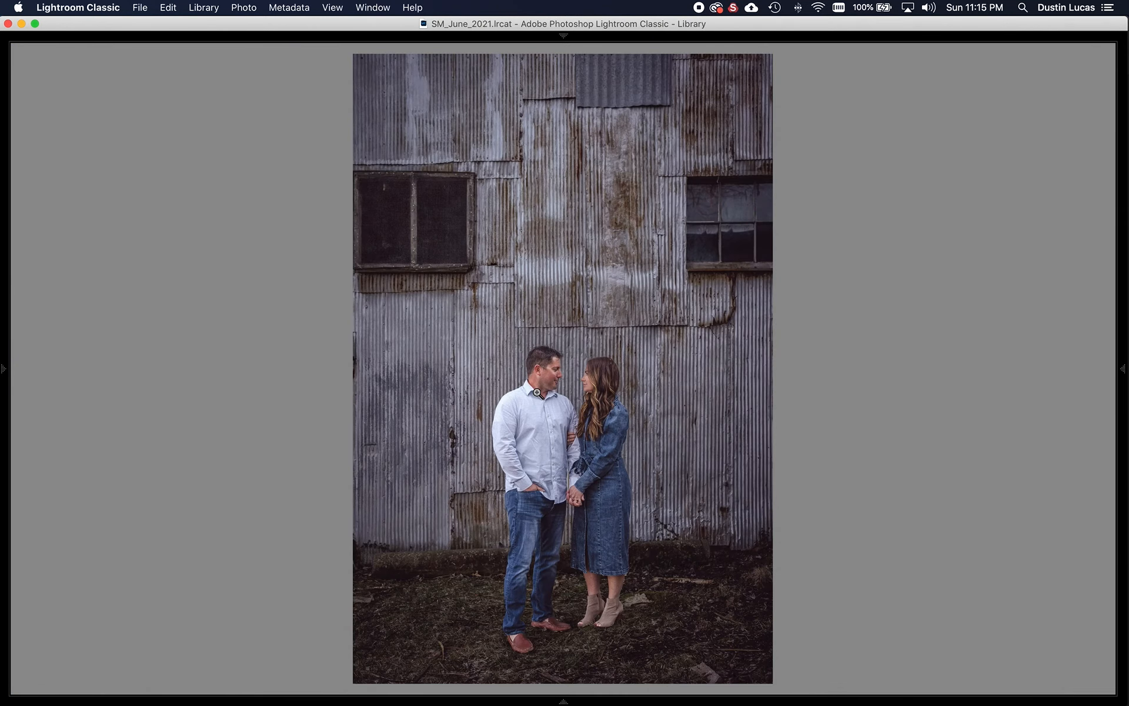
# - Inspect the couple's shoes, legs and hands up close in the metal-wall photo, ending on the full image
pyautogui.click(569, 549)
pyautogui.moveTo(499, 625); pyautogui.dragTo(500, 266)
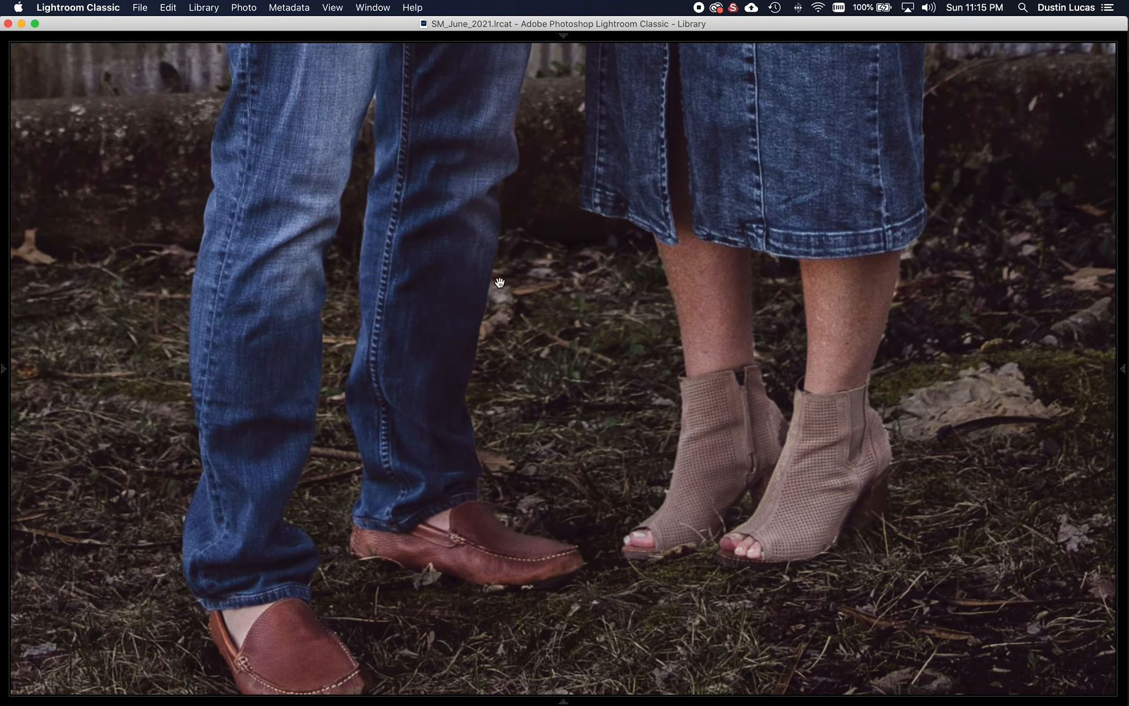
pyautogui.moveTo(383, 516)
pyautogui.mouseDown()
pyautogui.moveTo(387, 491)
pyautogui.moveTo(386, 511)
pyautogui.mouseUp()
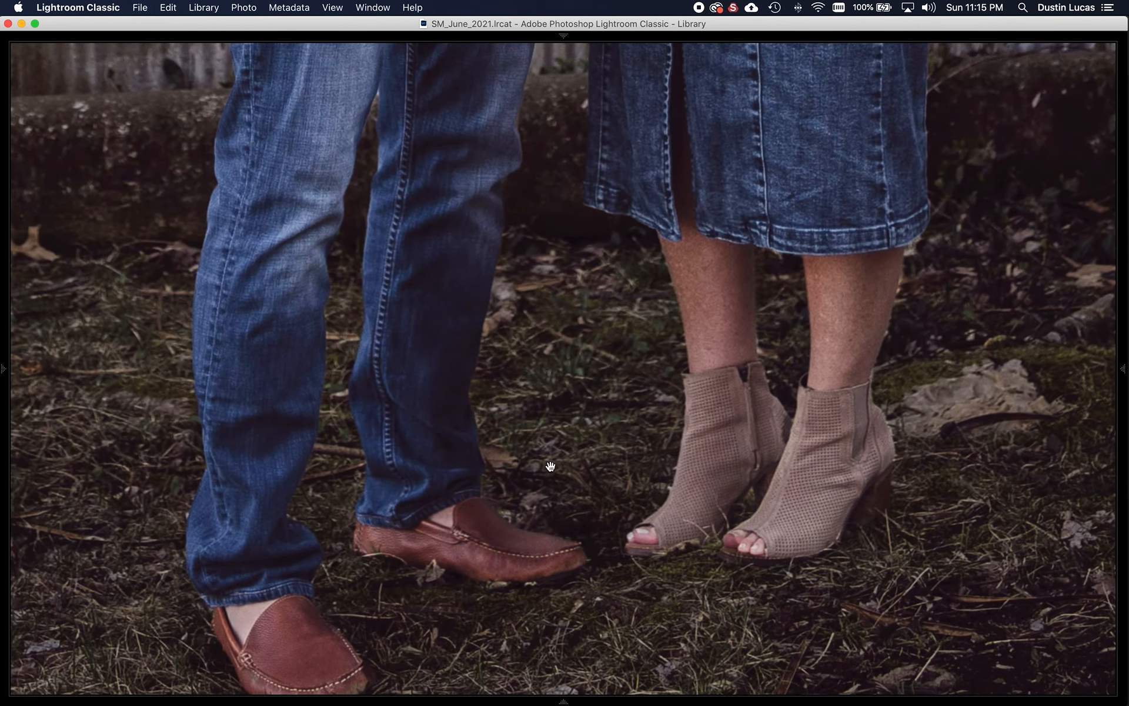
pyautogui.scroll(10, 550, 467)
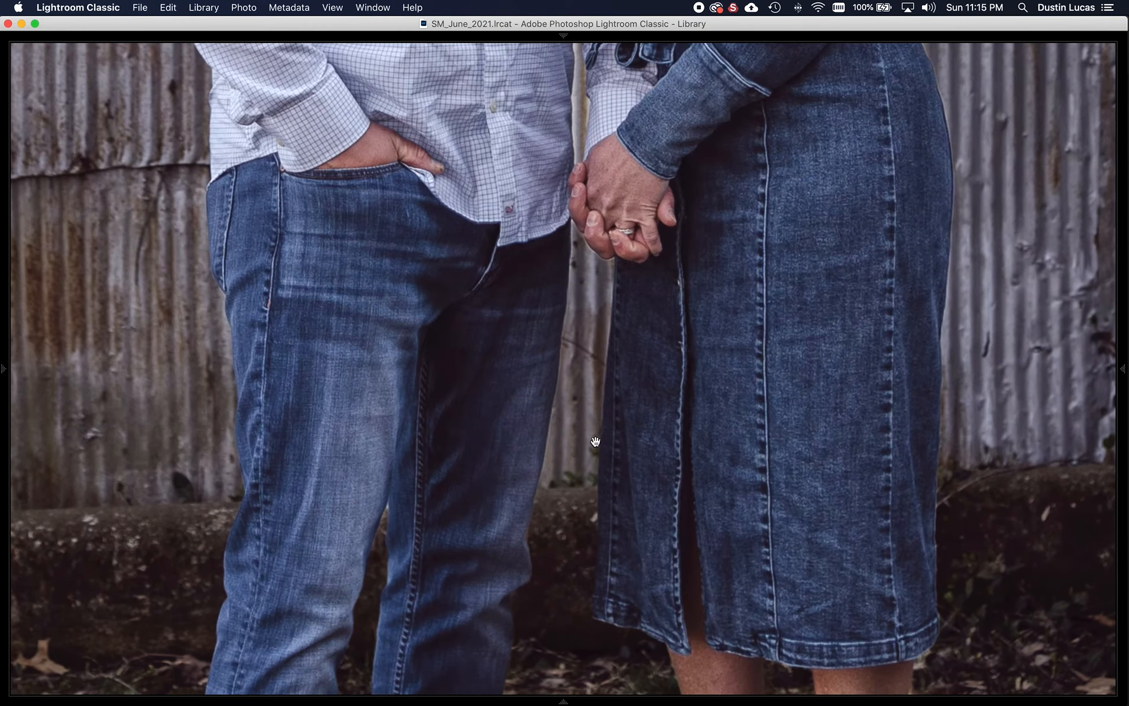
pyautogui.click(596, 442)
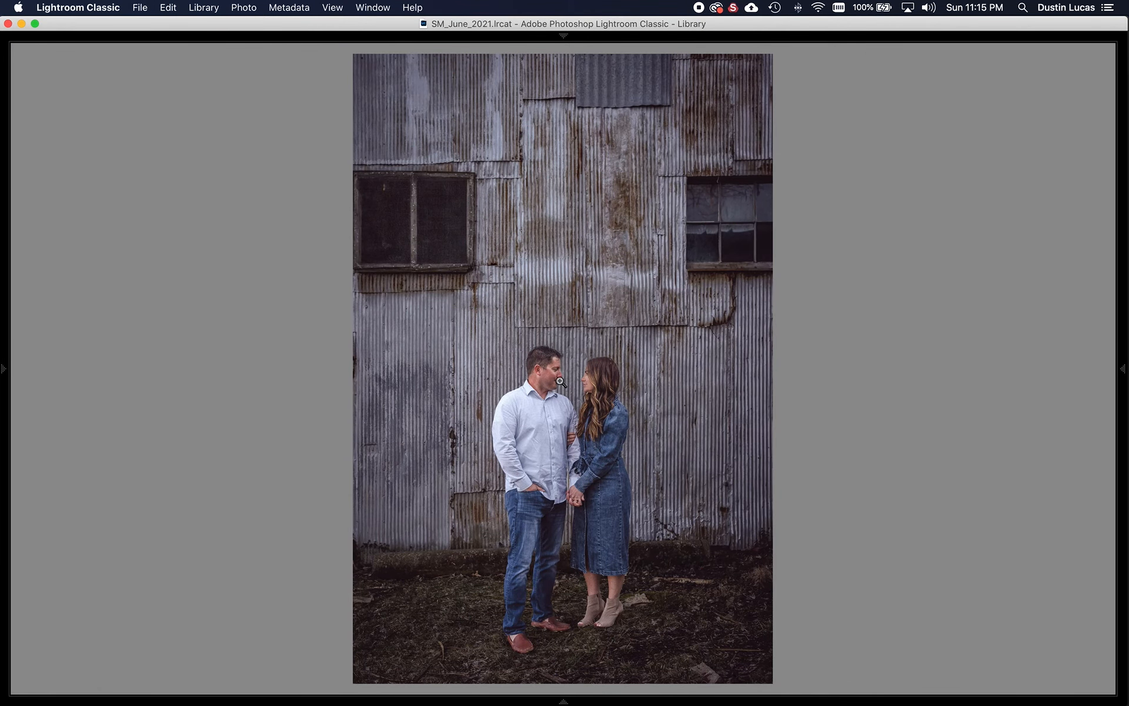